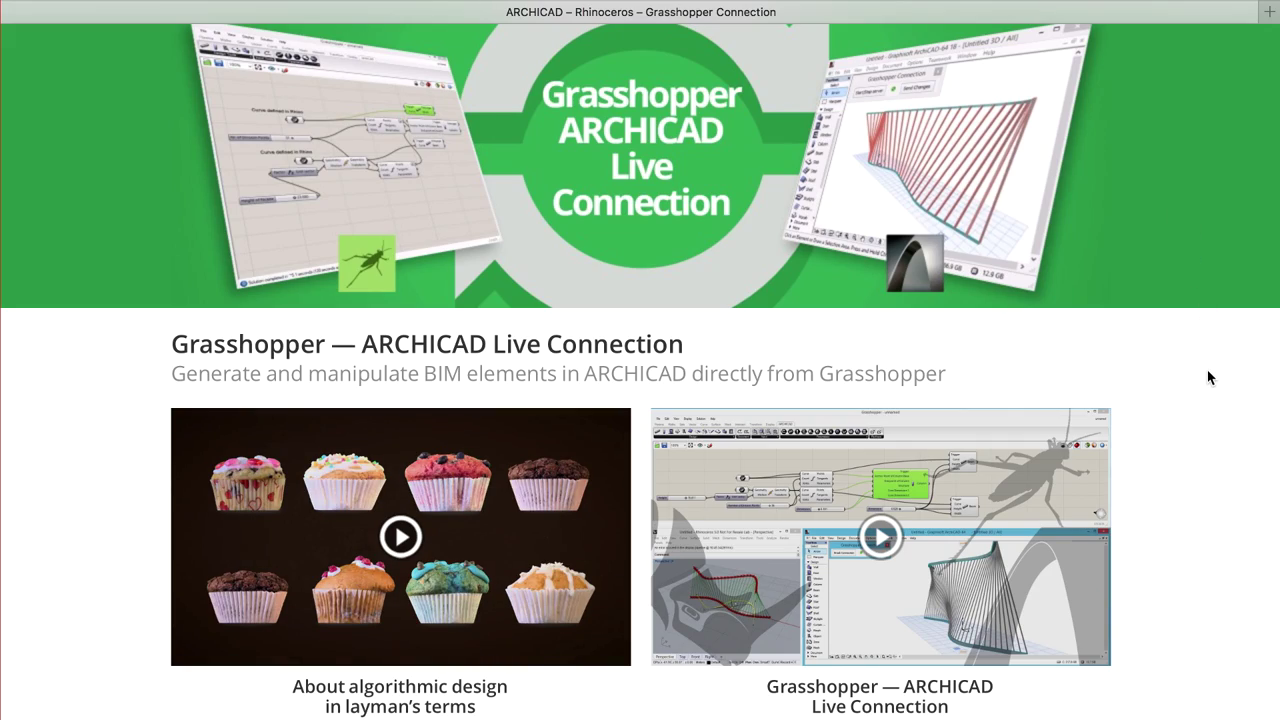
- Look through the Grasshopper–ARCHICAD Live Connection page's introduction down to its download section
scroll(1208, 377, down, 10)
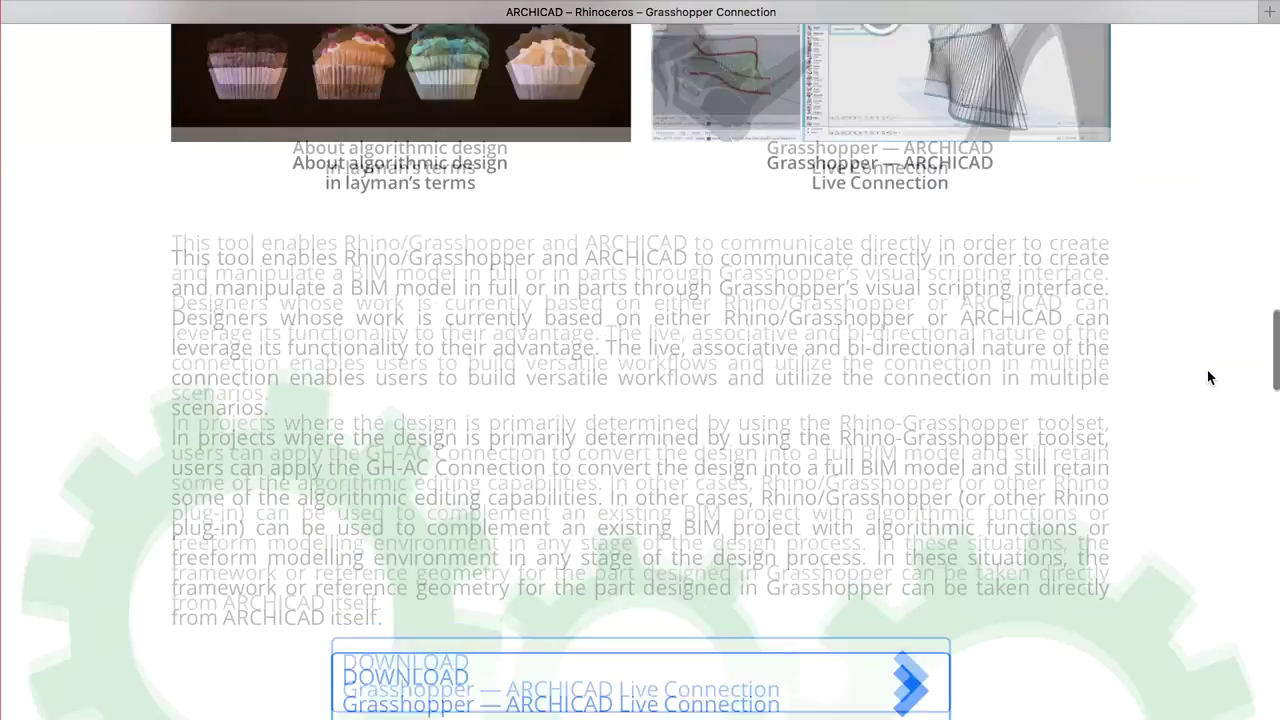
scroll(1208, 377, down, 2)
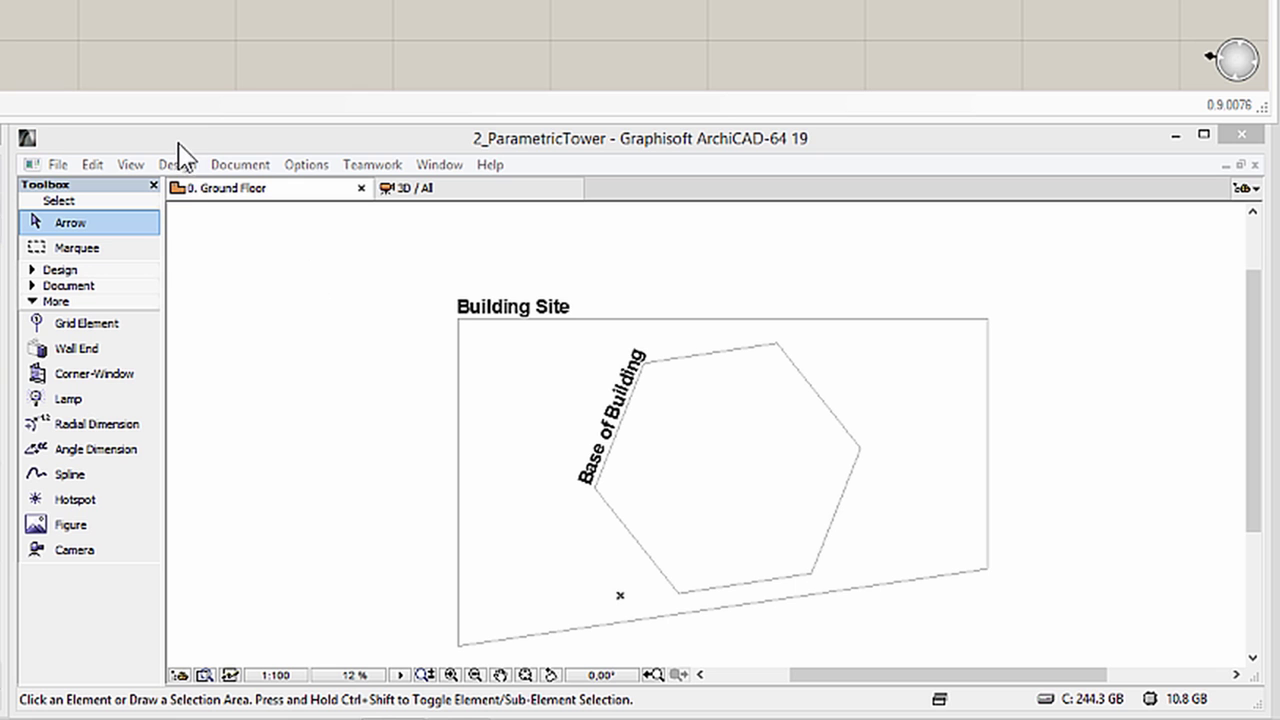
- Switch to ARCHICAD, show the Grasshopper Connection palette and start the connection with Grasshopper
click(182, 168)
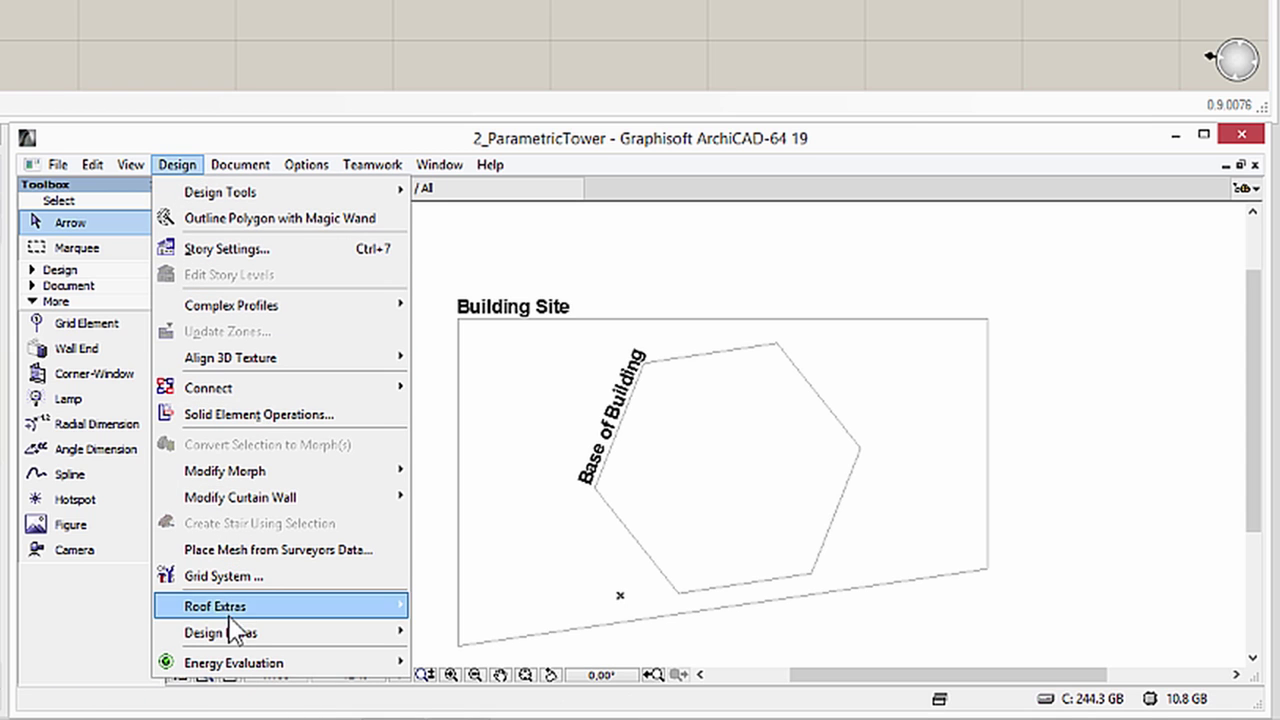
mouse_move(228, 634)
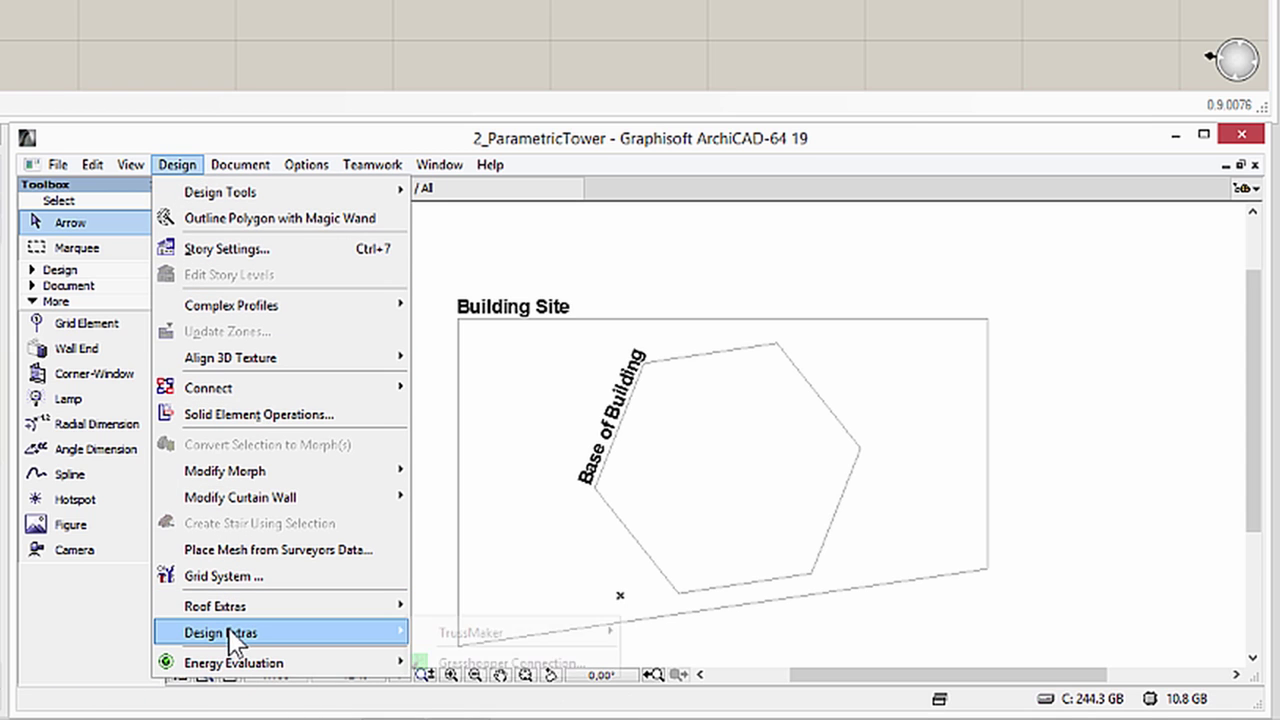
click(467, 664)
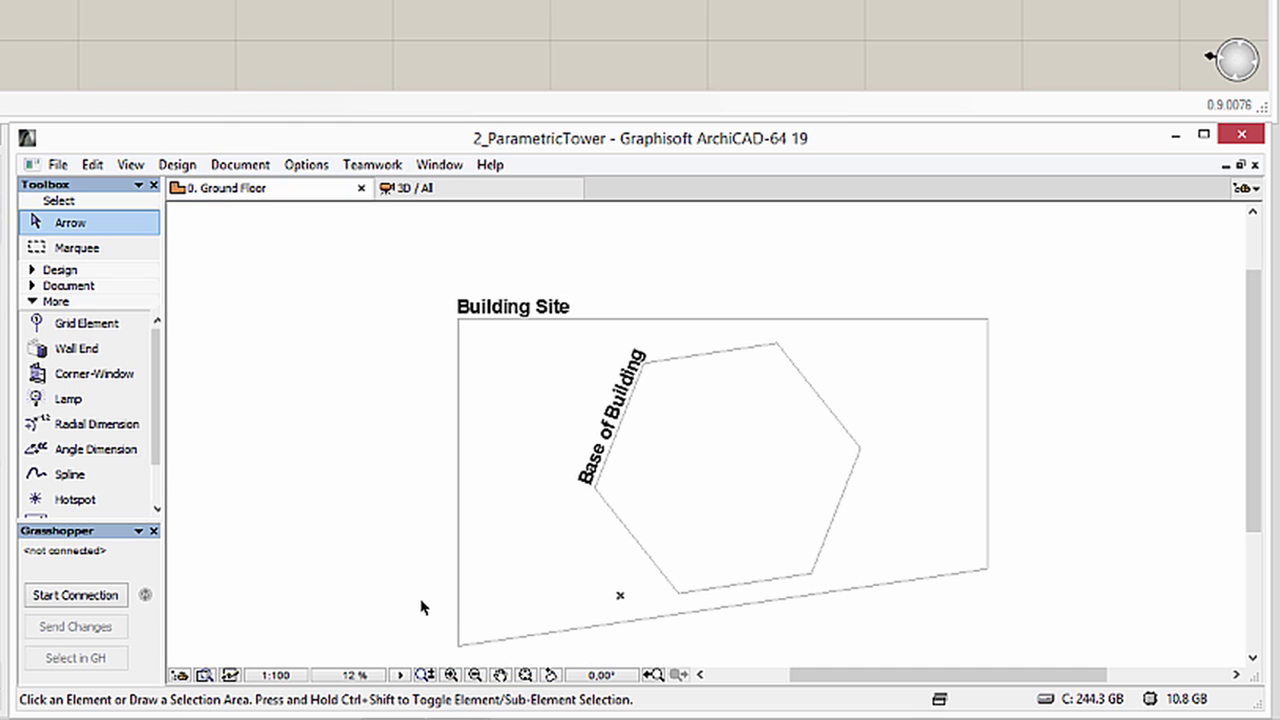
click(95, 596)
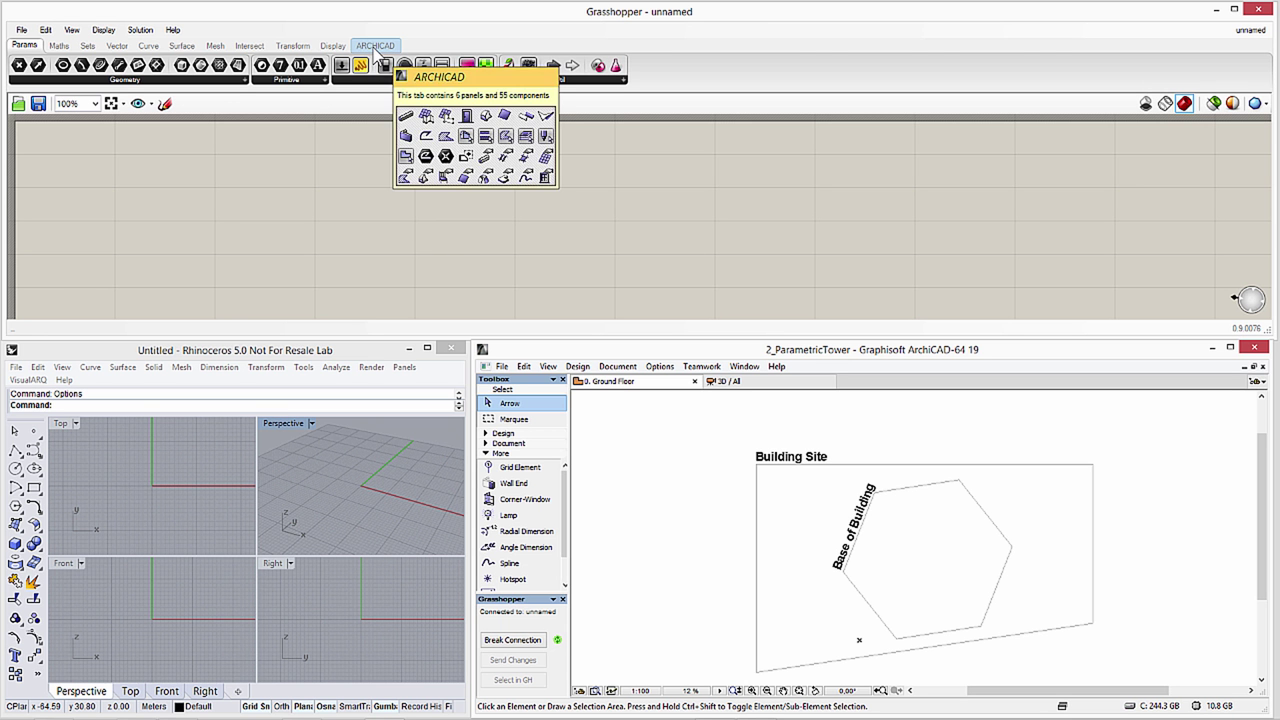
- Place an ARCHICAD 2D Curve parameter on the Grasshopper canvas and set it to the hexagonal Base of Building outline
click(374, 47)
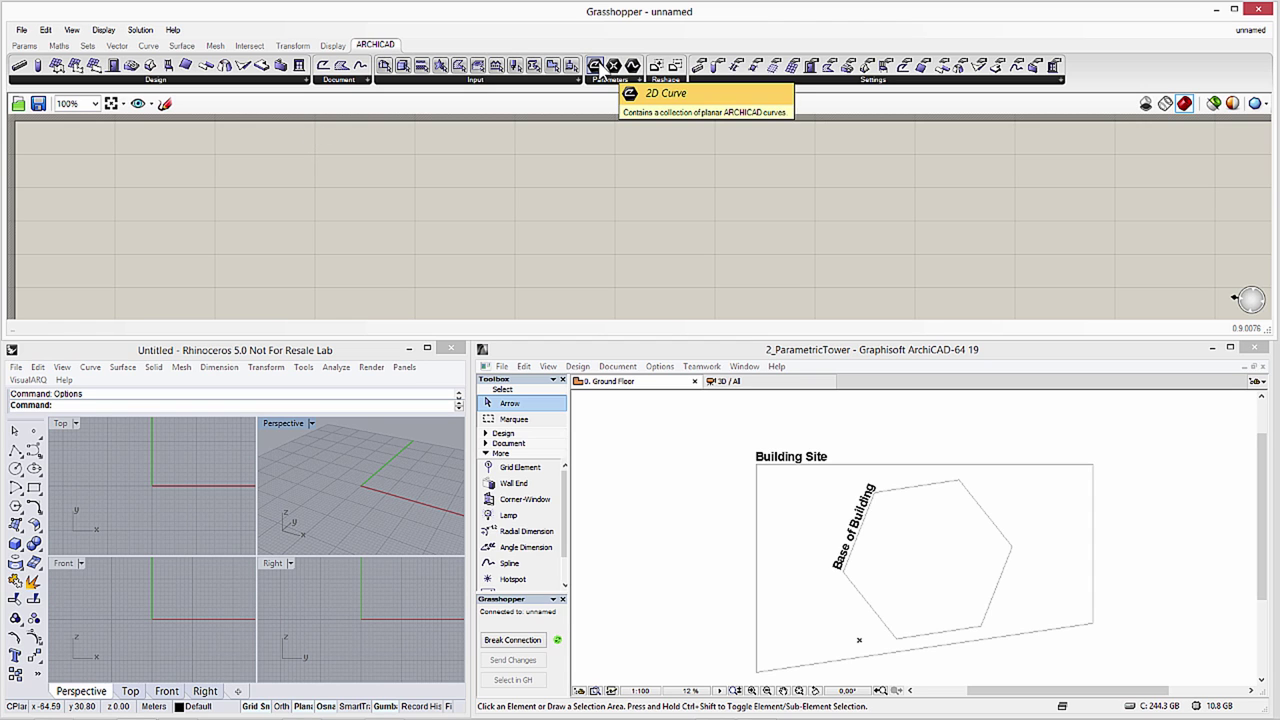
drag(596, 67, 243, 216)
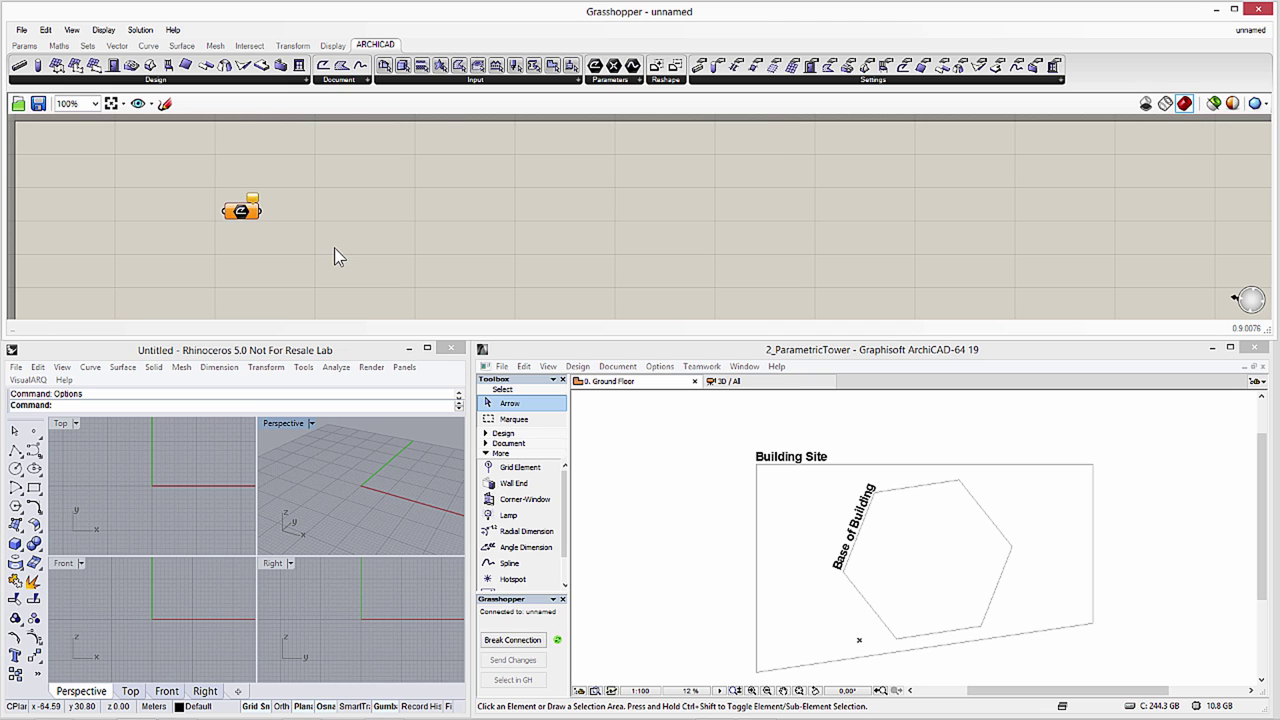
right_click(243, 213)
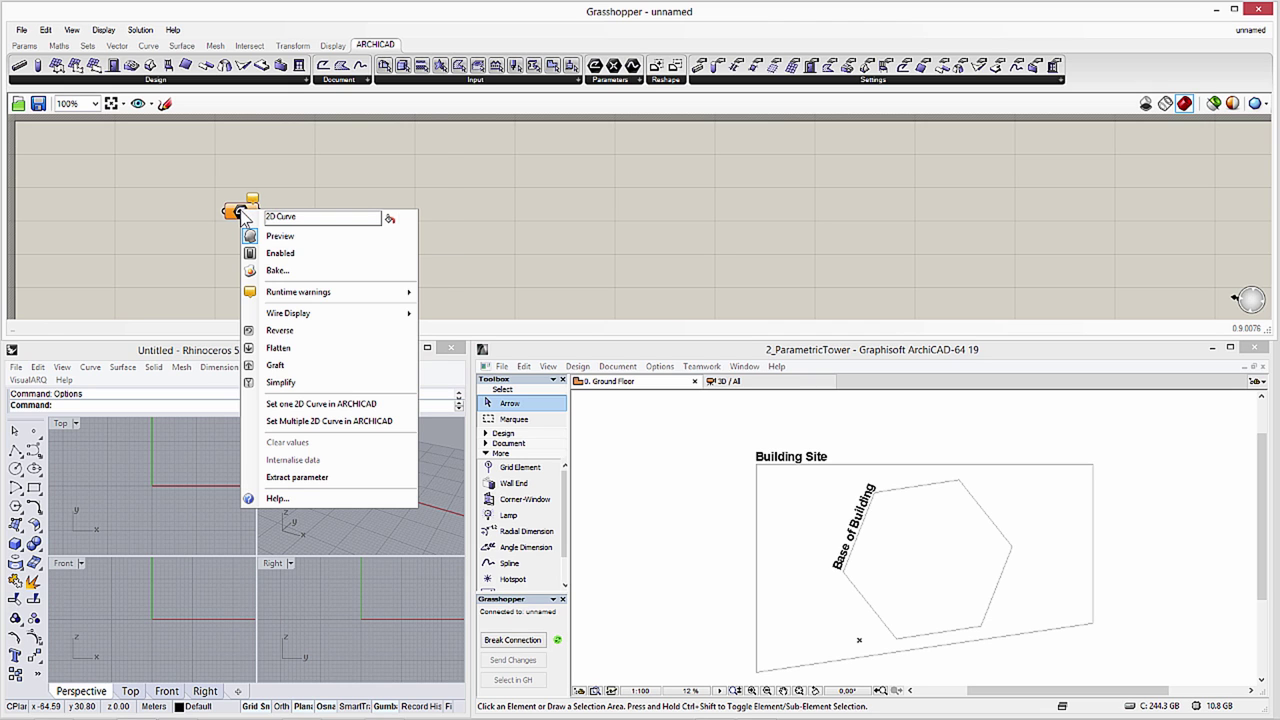
click(313, 404)
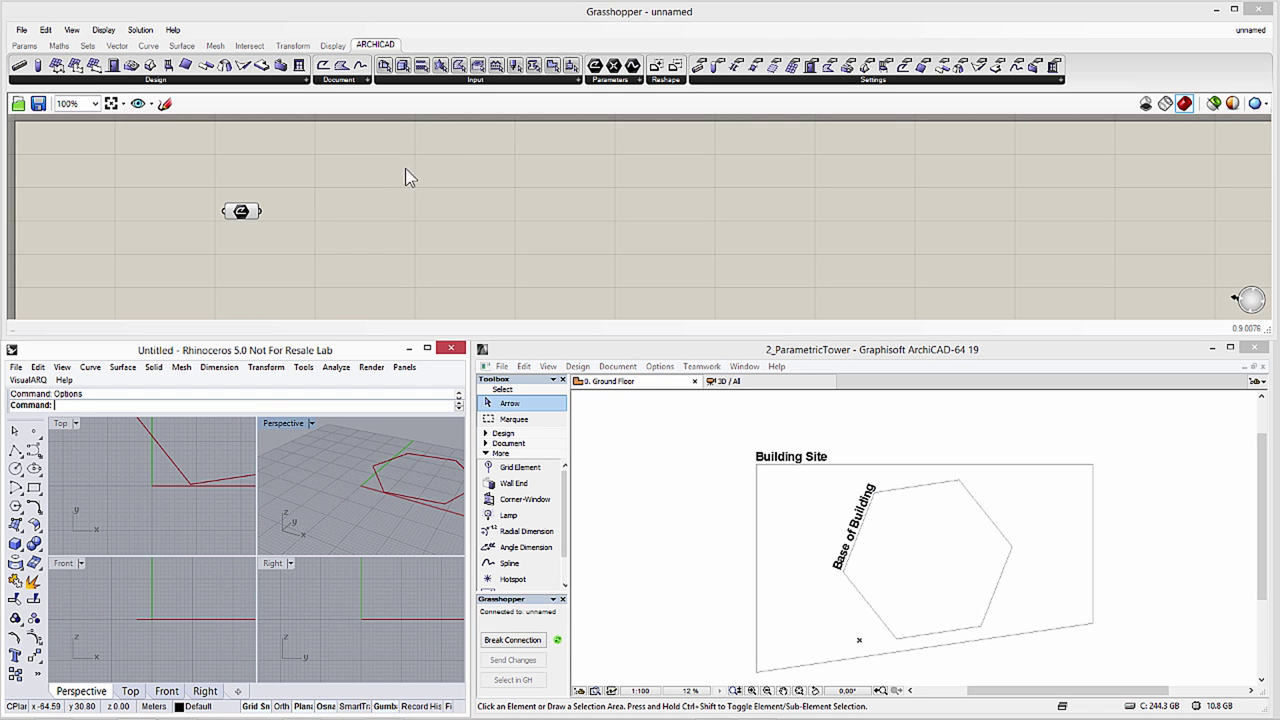
- Select the 2D Curve parameter and maximize Rhino's Perspective viewport around the referenced hexagon
click(245, 214)
click(286, 424)
double_click(286, 424)
shift+right_drag(389, 539, 283, 600)
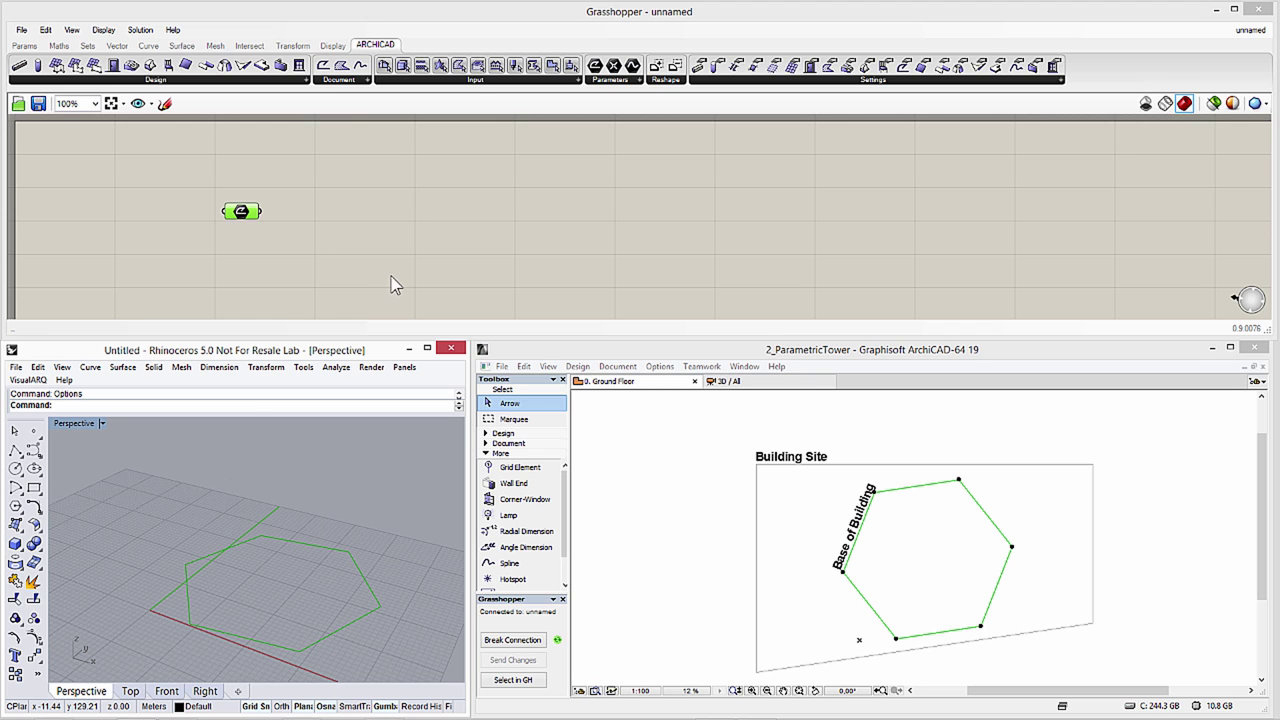
- Wire the 2D Curve into a new Curve parameter and feed that into the Geometry input of a new Linear Array component
click(26, 46)
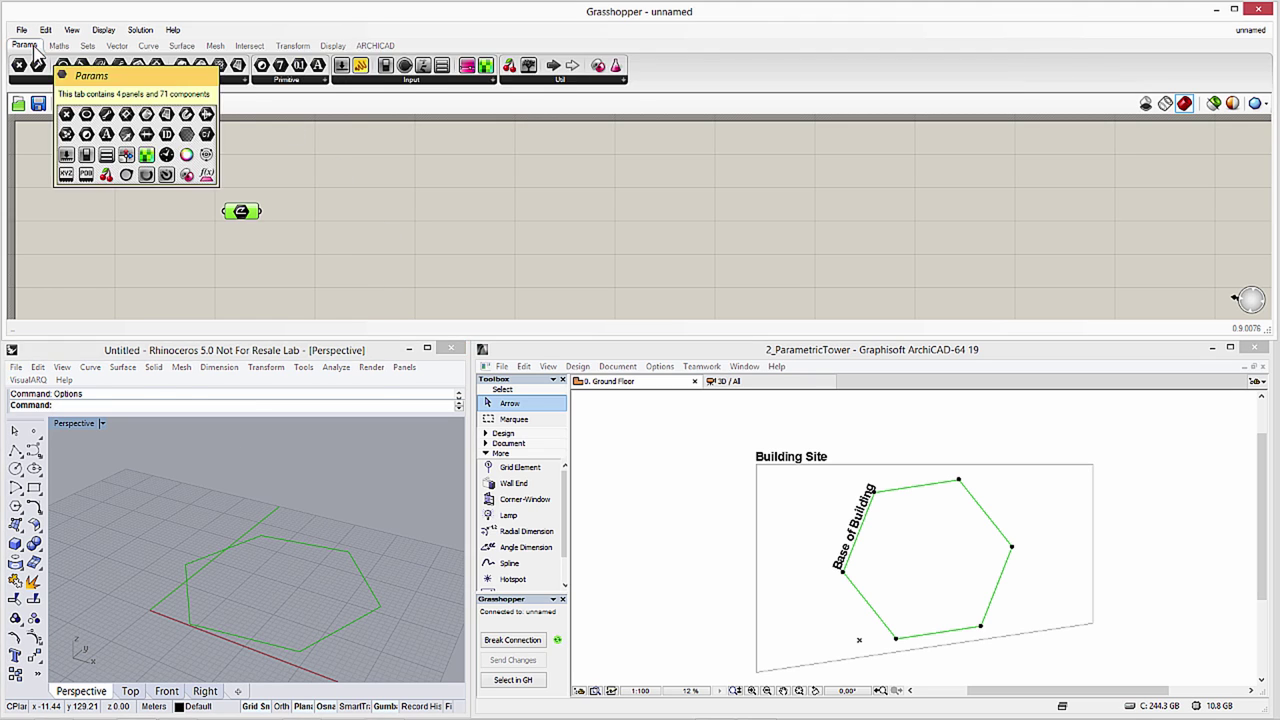
drag(104, 66, 286, 218)
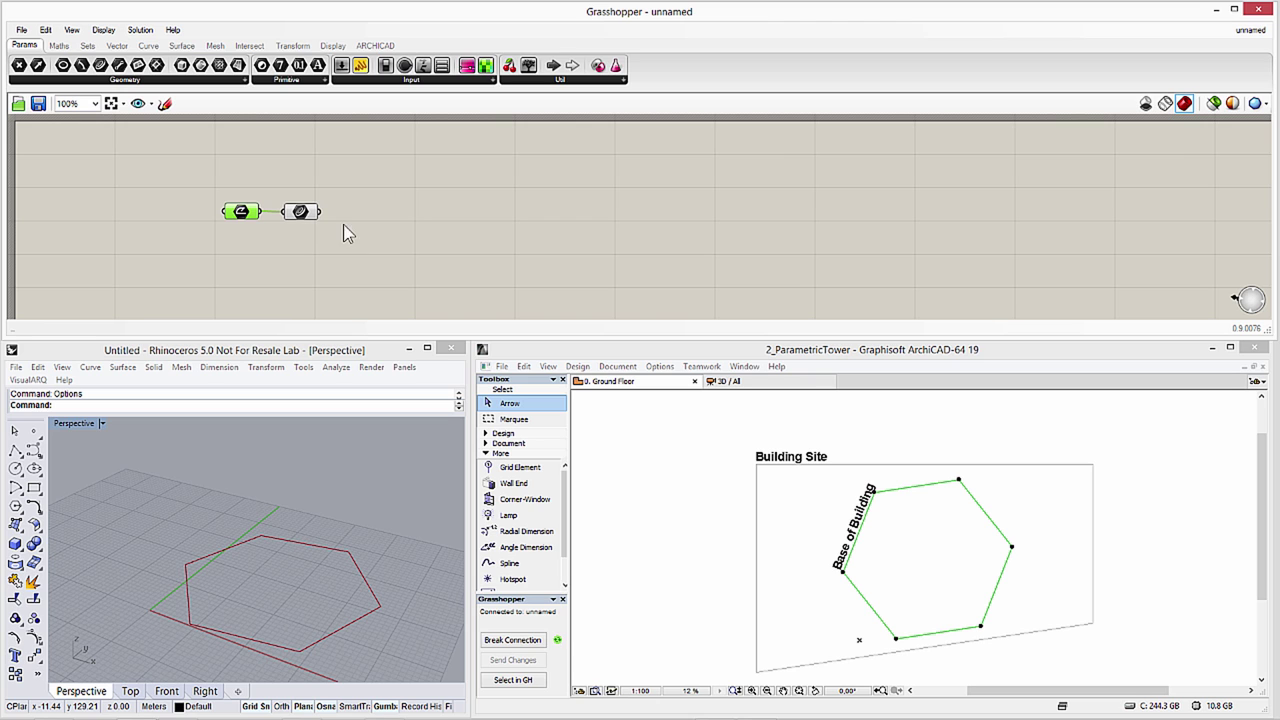
double_click(369, 212)
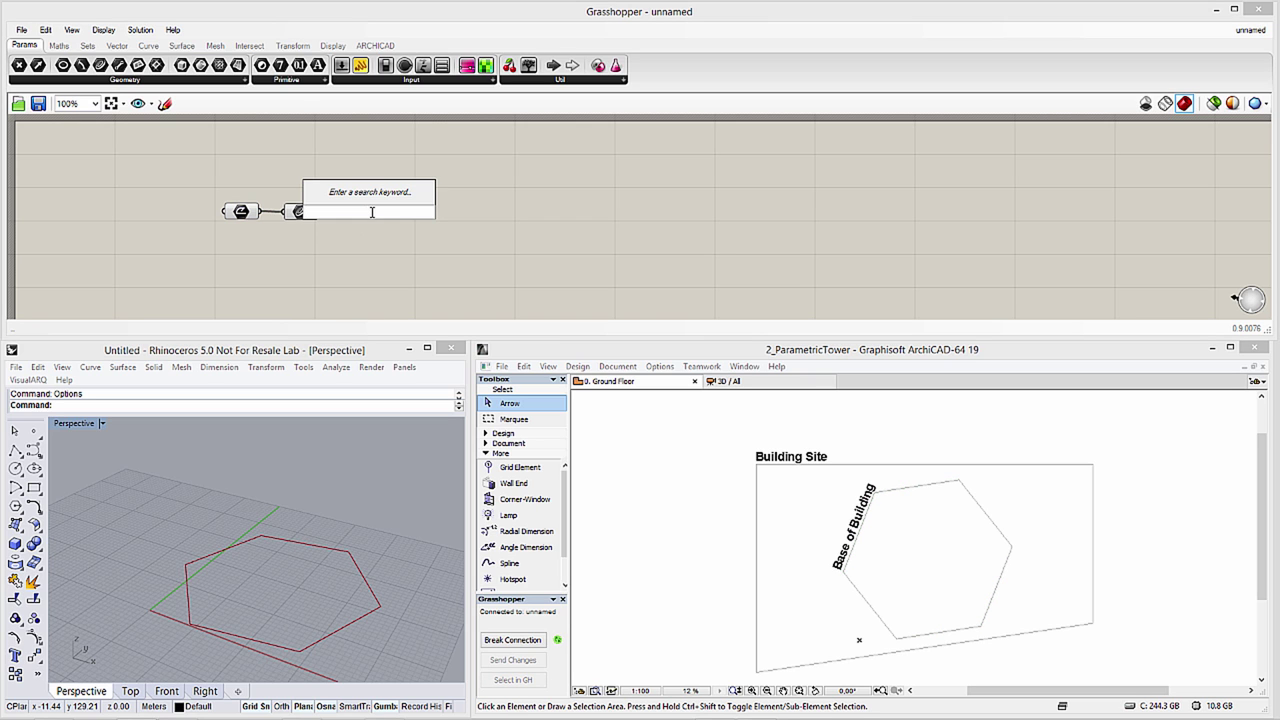
text(linear)
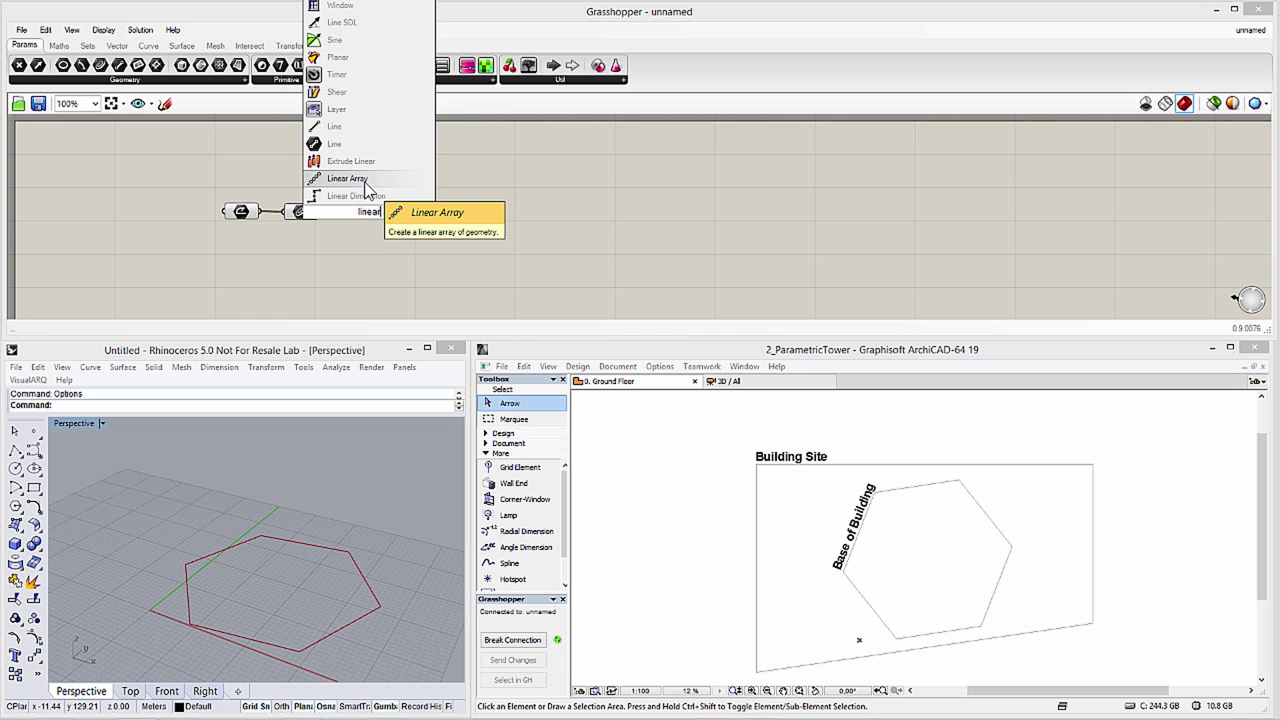
click(364, 180)
drag(319, 211, 338, 214)
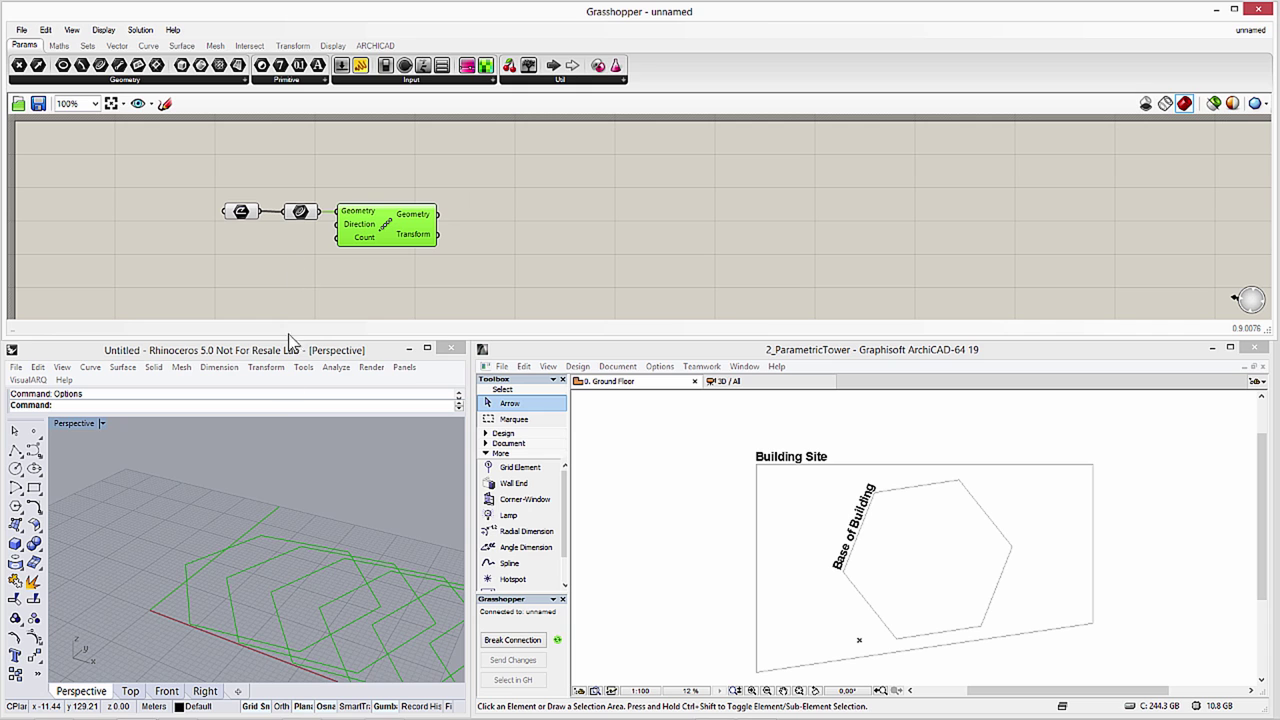
- Add a Unit Z vector component and connect it to the Linear Array's Direction input
click(303, 479)
scroll(270, 518, down, 5)
shift+right_drag(270, 518, 269, 534)
double_click(297, 275)
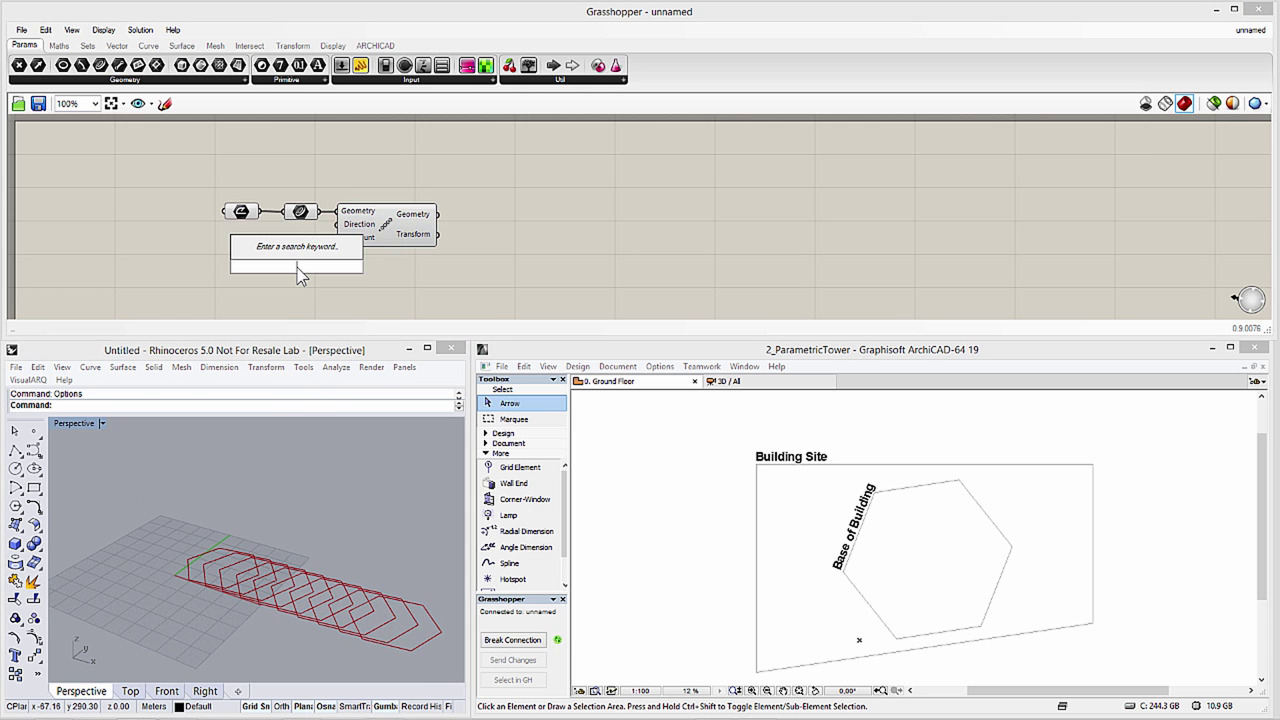
text(unit)
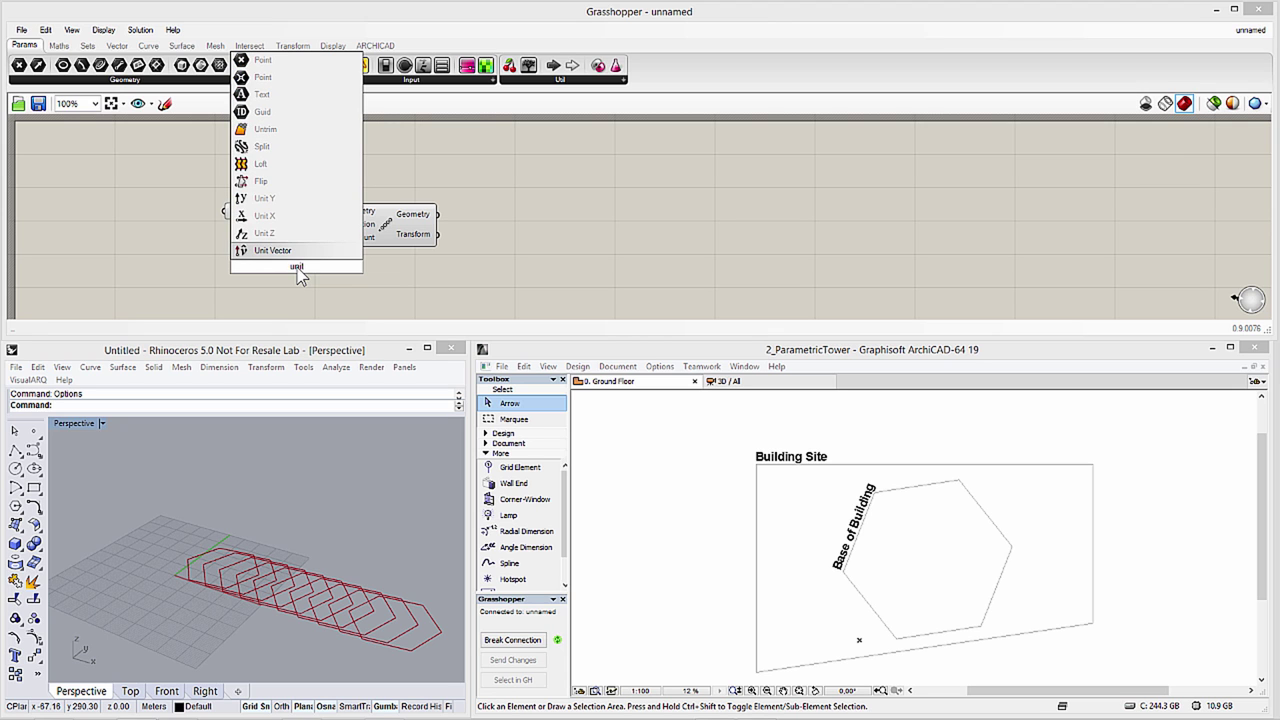
click(265, 238)
drag(292, 266, 337, 225)
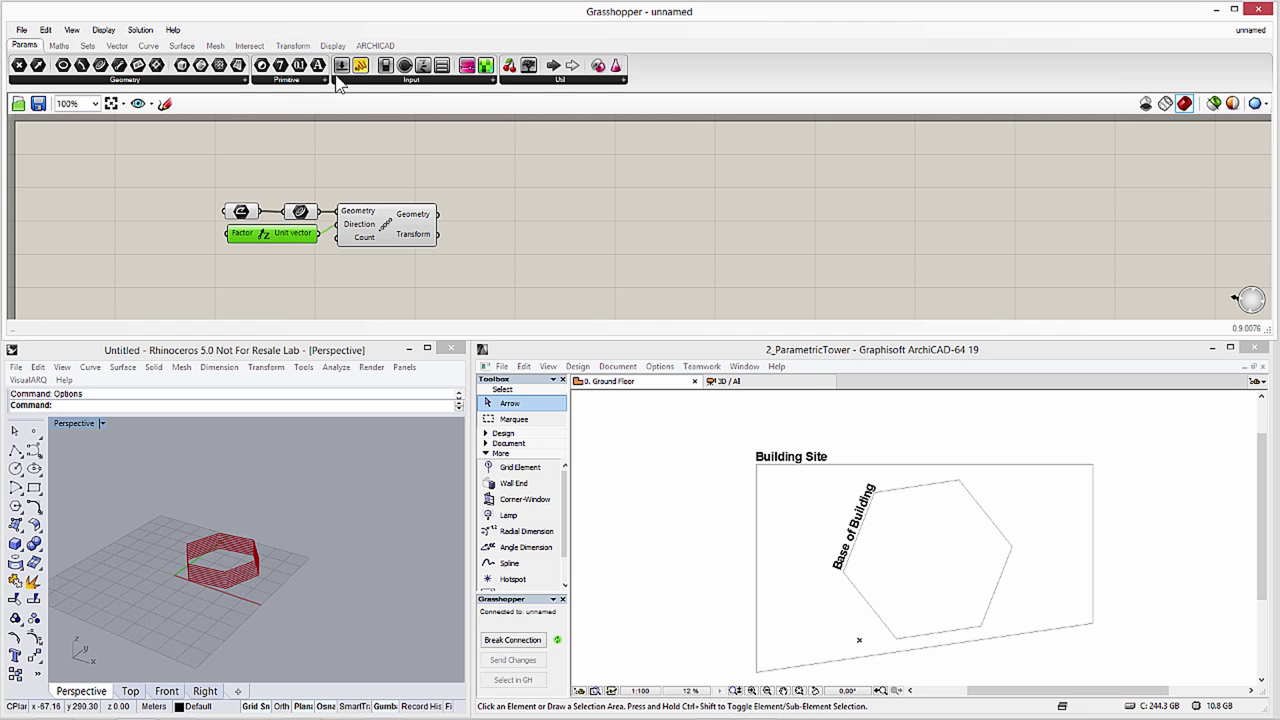
- Add a number slider named Height of Storey, ranging from 2.7 to 5, and connect it to the Unit Z Factor input
drag(340, 72, 115, 234)
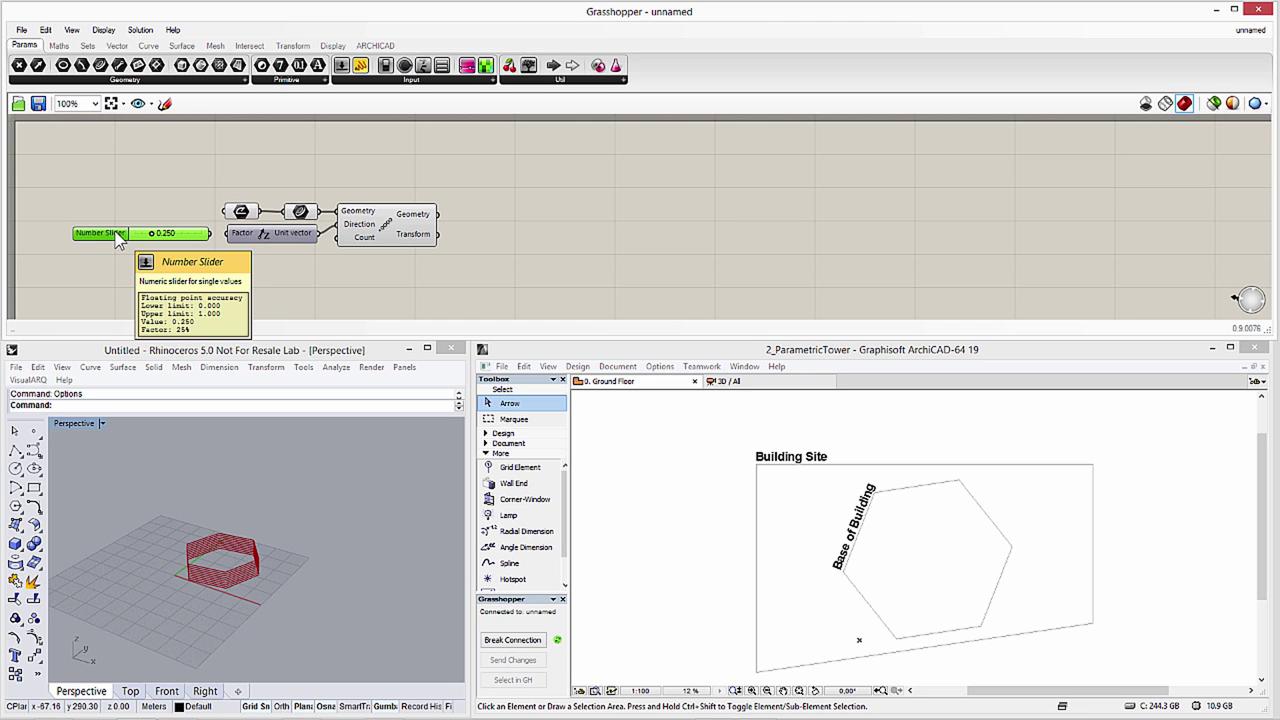
double_click(117, 234)
text(Height of Storey)
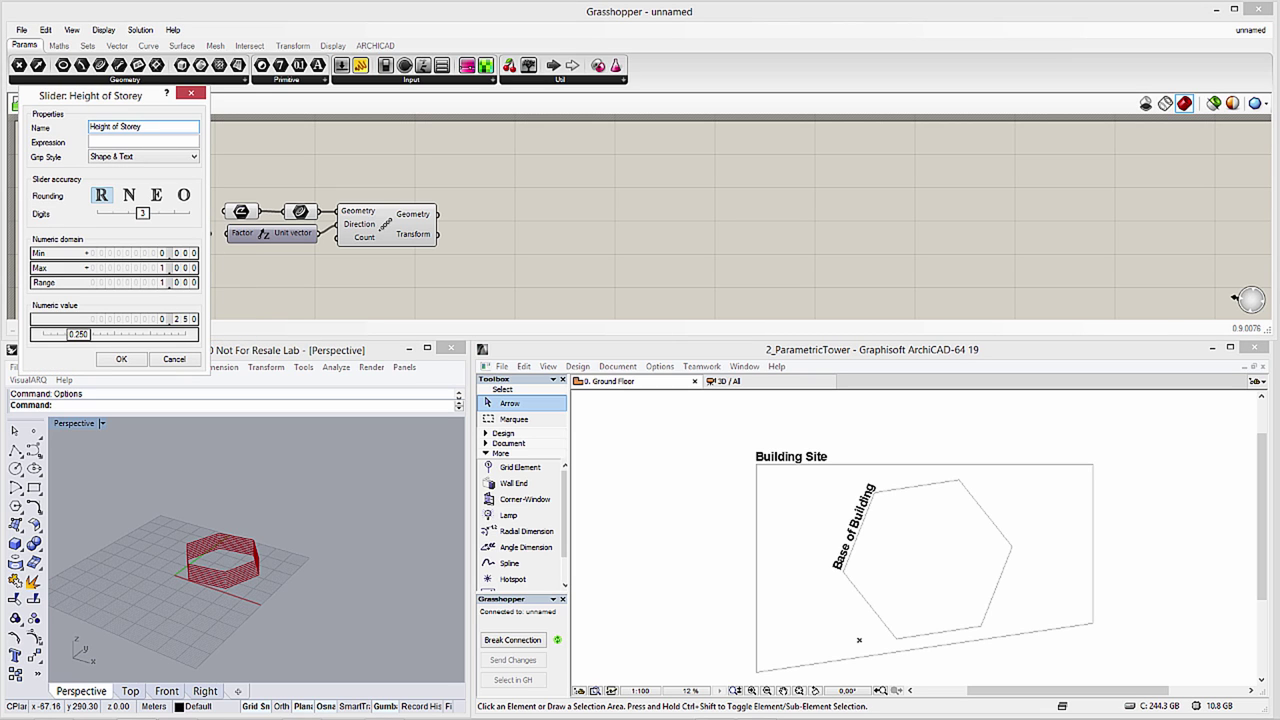
double_click(130, 253)
text(2.7)
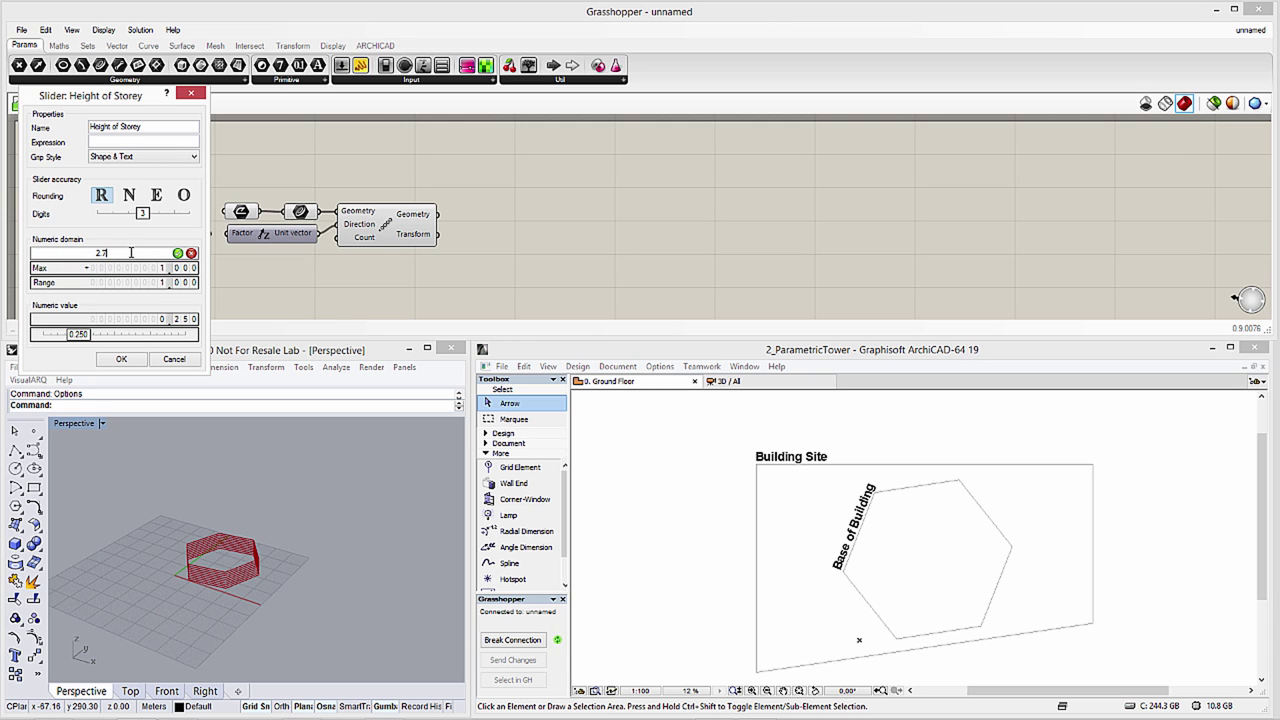
double_click(140, 268)
text(5)
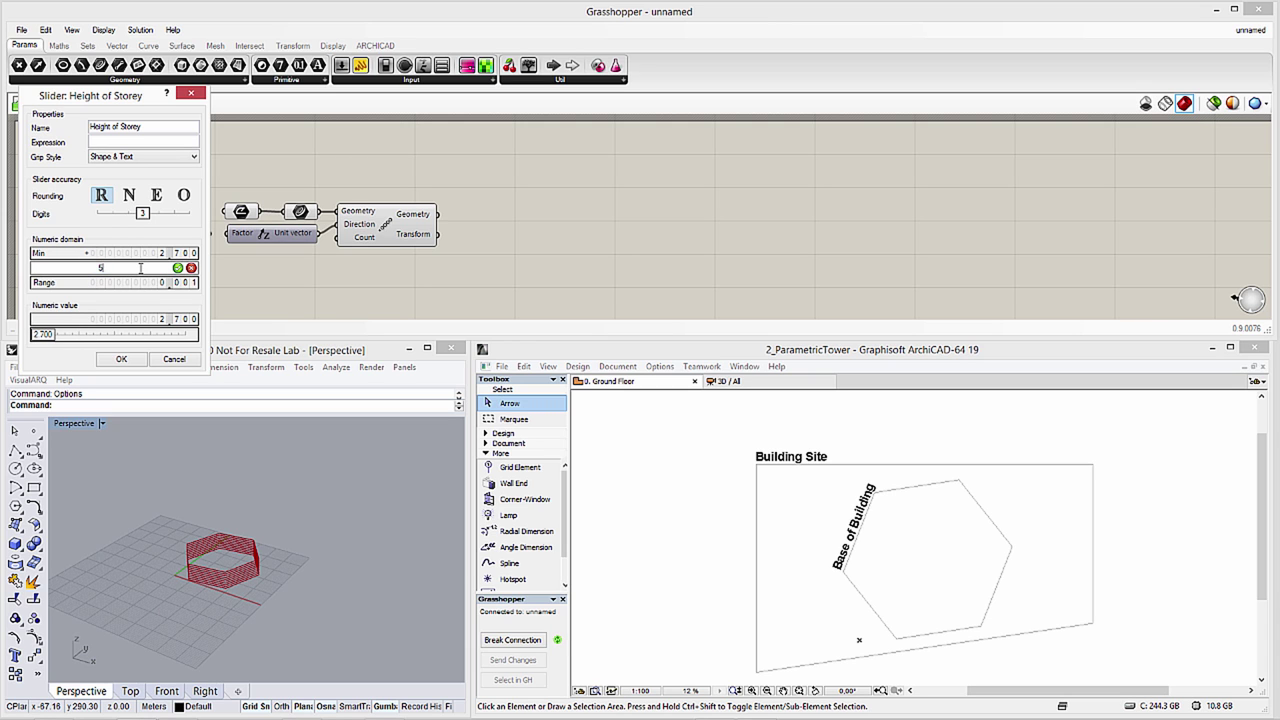
click(121, 359)
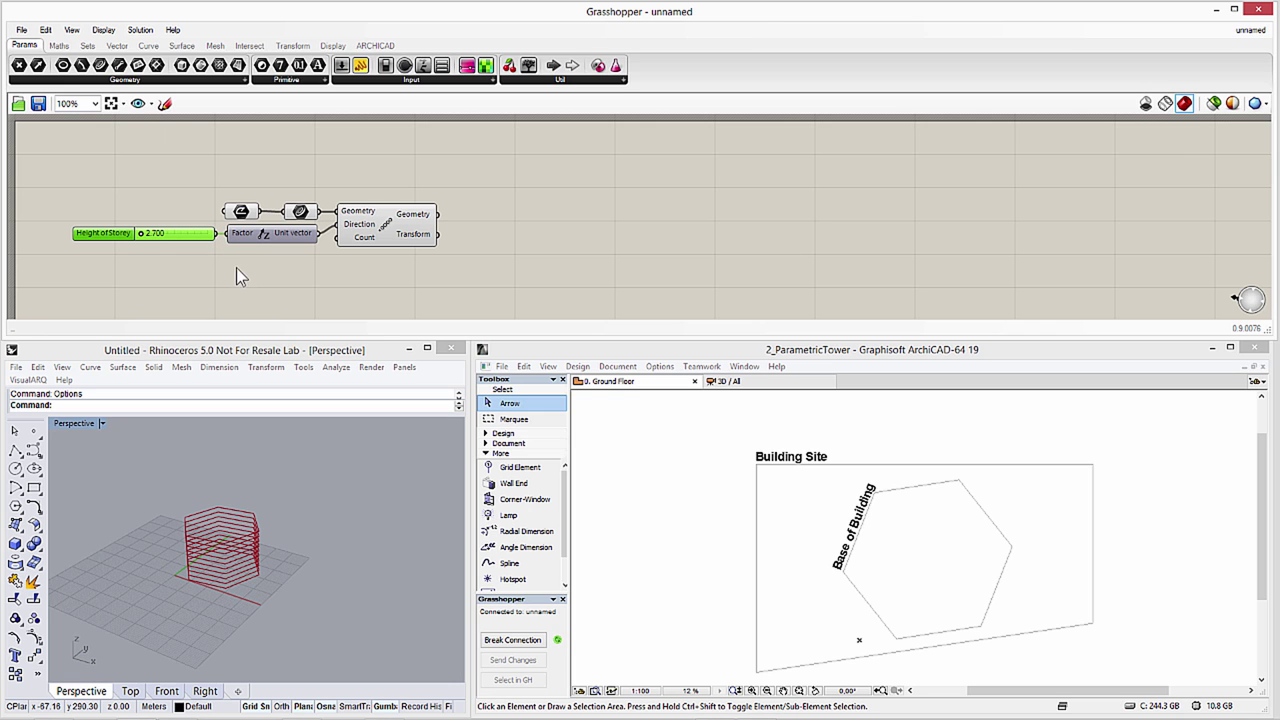
- Add an integer slider named Number of Storey with a minimum of 4 and connect it to the Linear Array's Count input
mouse_move(145, 234)
mouse_down()
mouse_move(208, 237)
mouse_move(142, 243)
mouse_up()
mouse_move(130, 265)
mouse_down()
mouse_move(101, 257)
mouse_move(118, 258)
mouse_up()
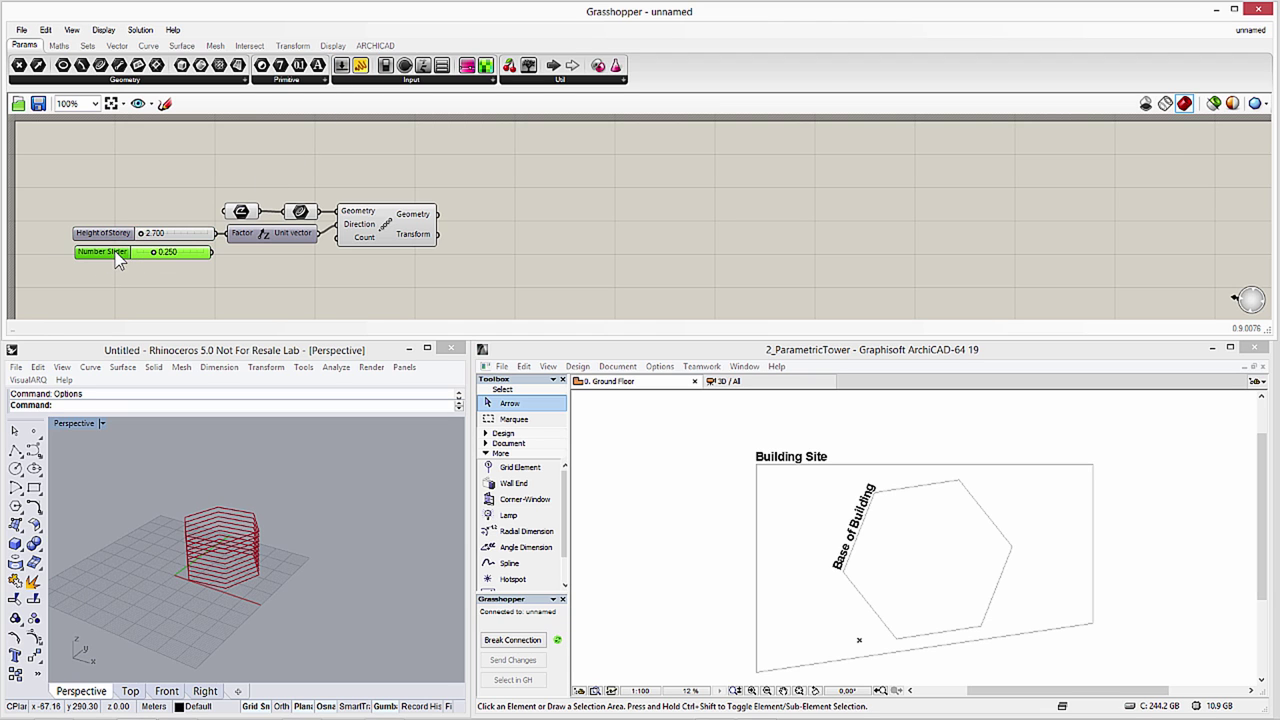
double_click(112, 251)
double_click(128, 146)
text(of Storey)
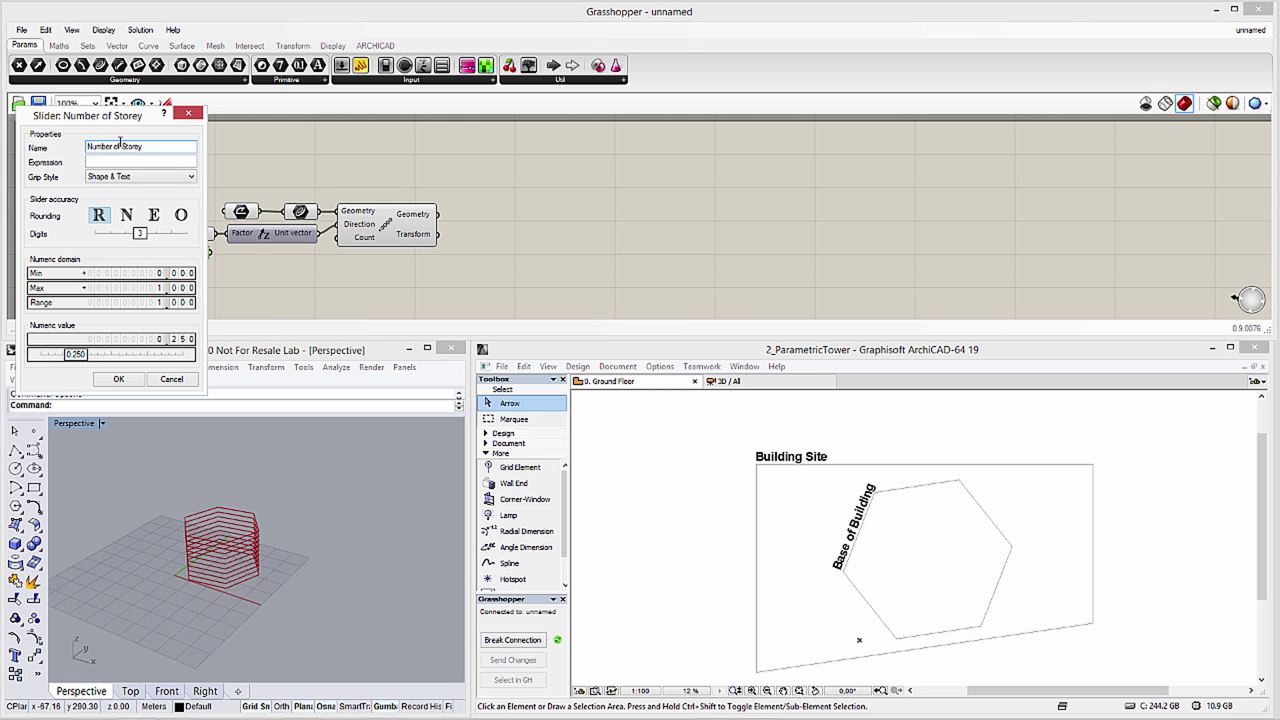
click(126, 215)
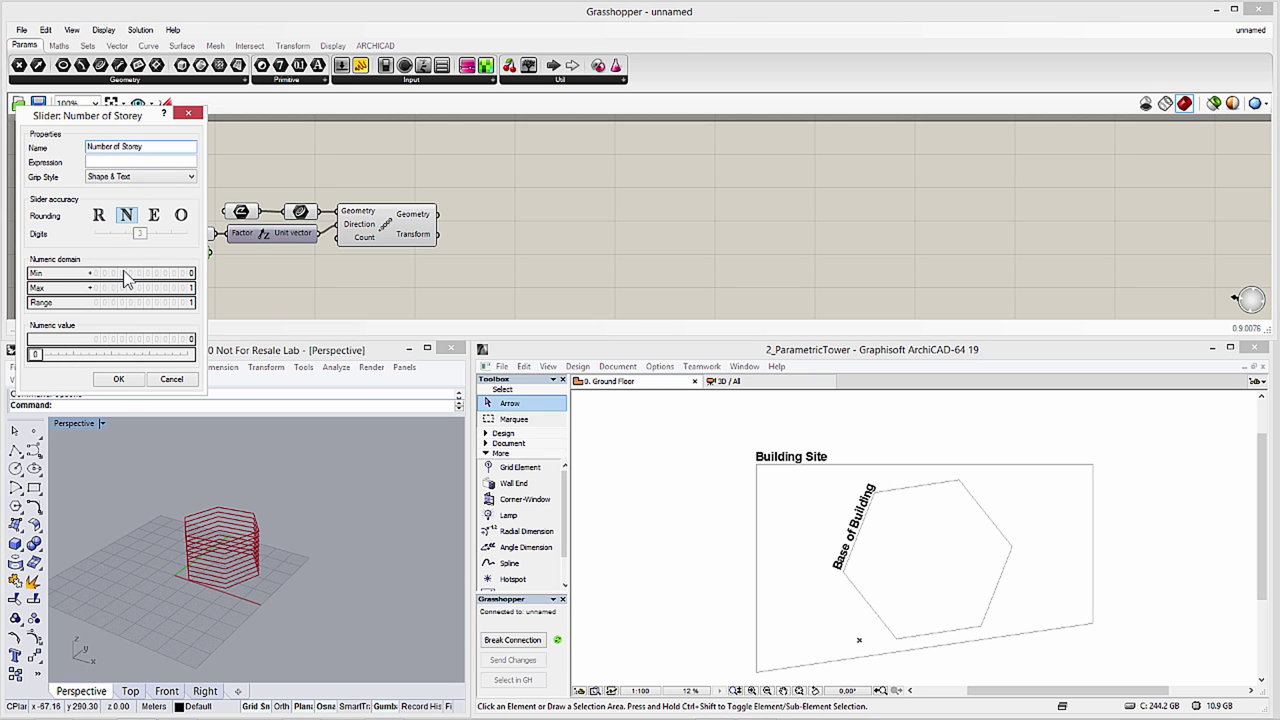
double_click(124, 272)
text(4)
double_click(120, 287)
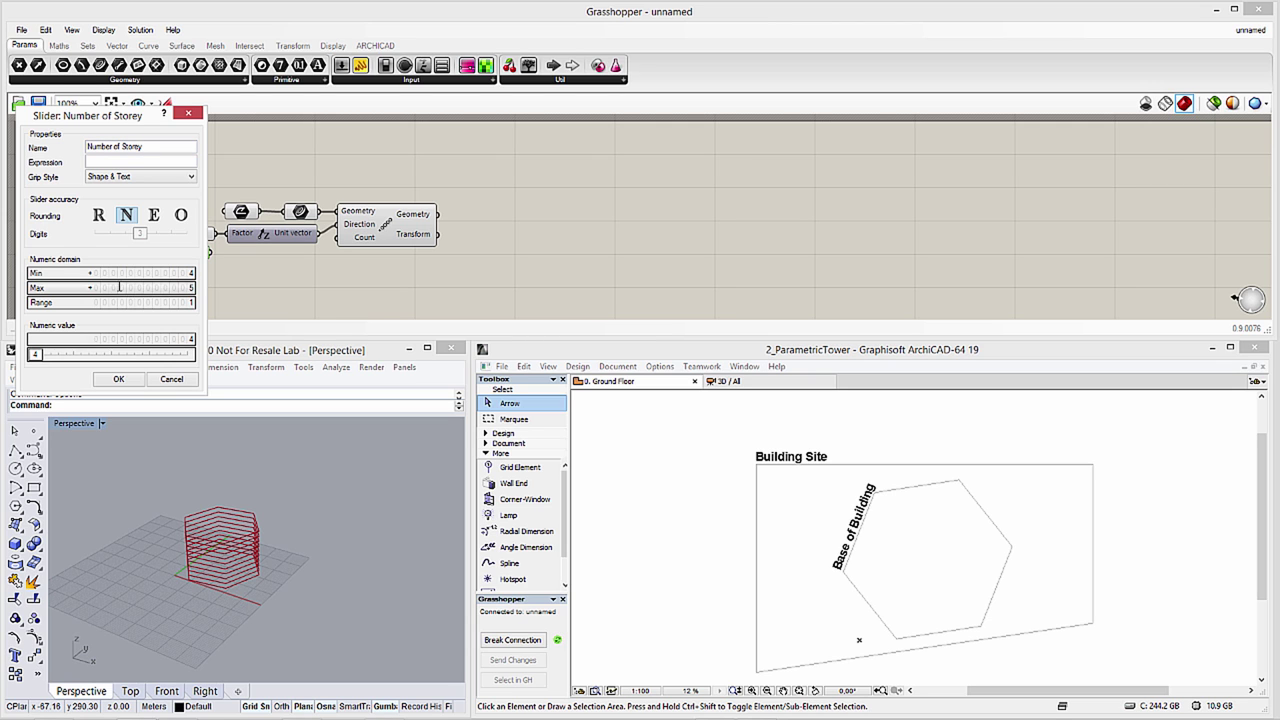
click(128, 381)
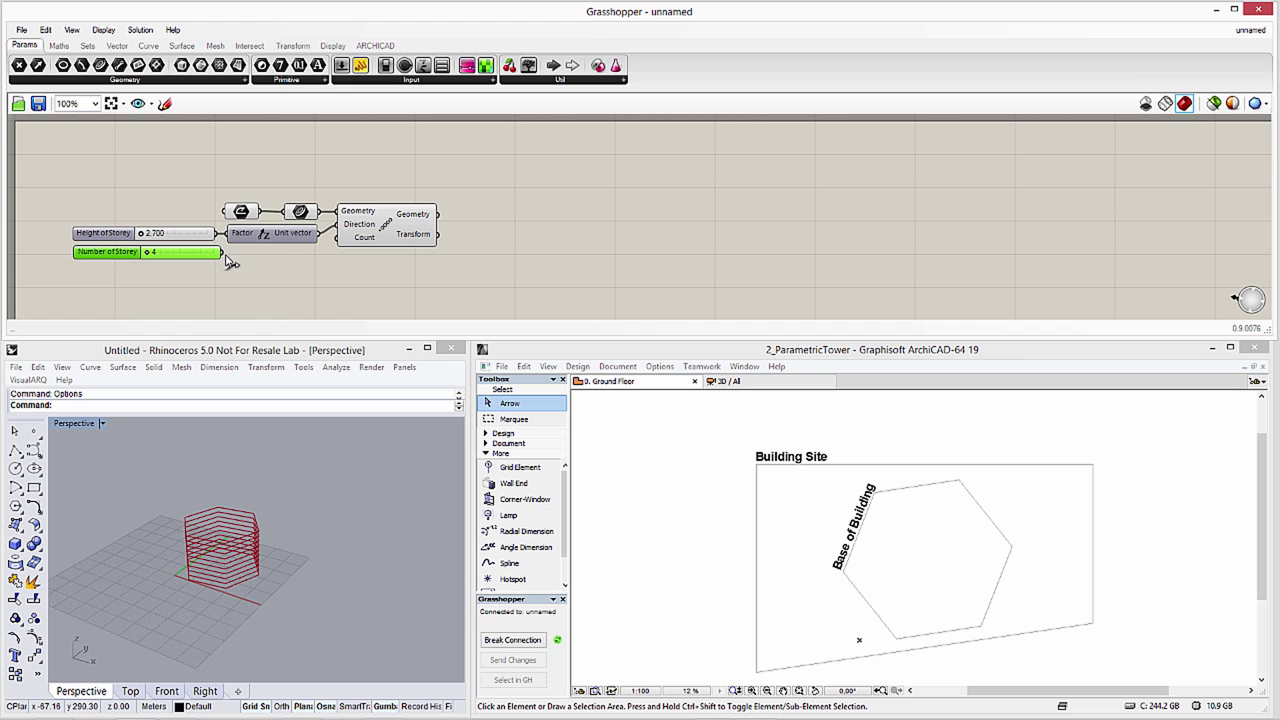
drag(223, 253, 339, 238)
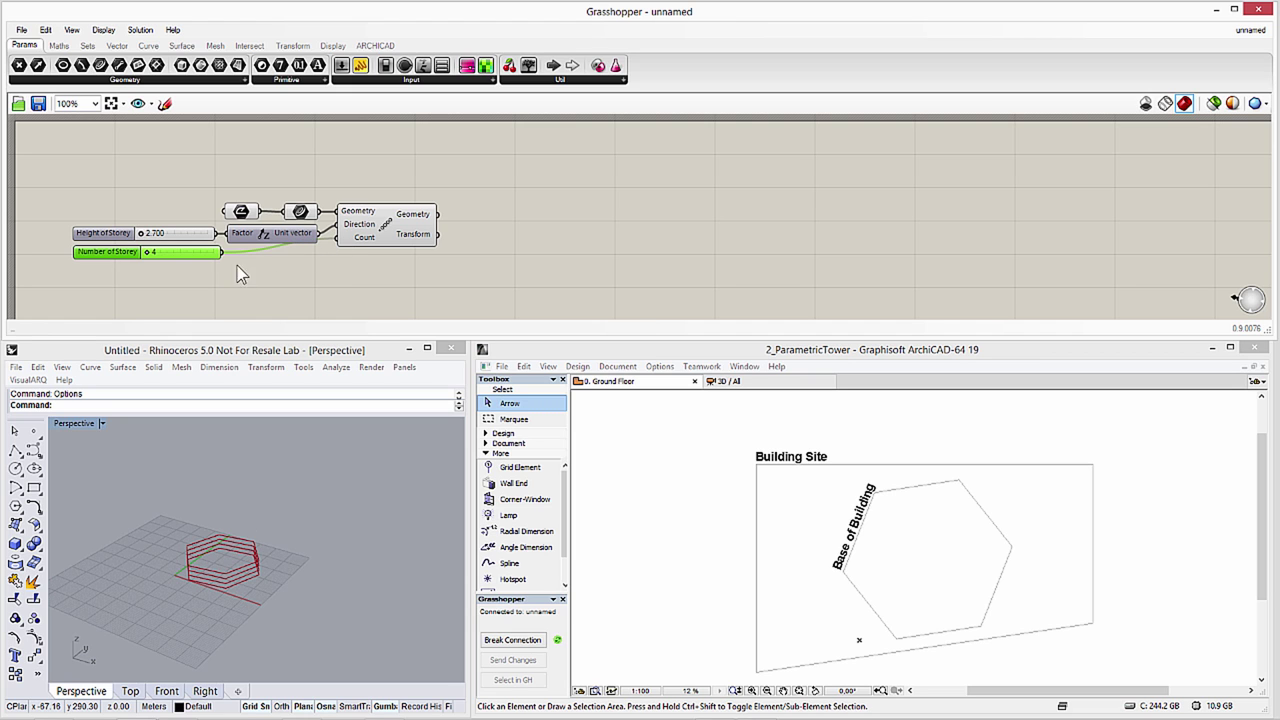
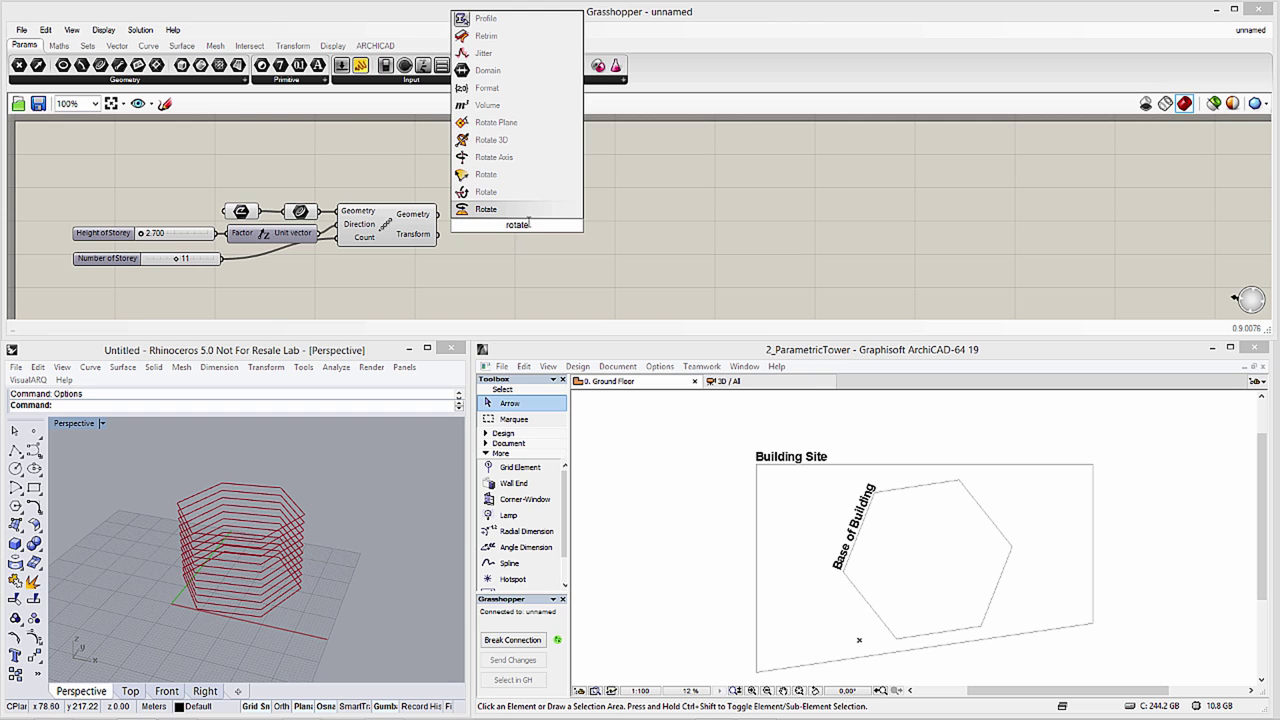
- Add a Rotate component and connect the Linear Array's output Geometry to its Geometry input
click(525, 210)
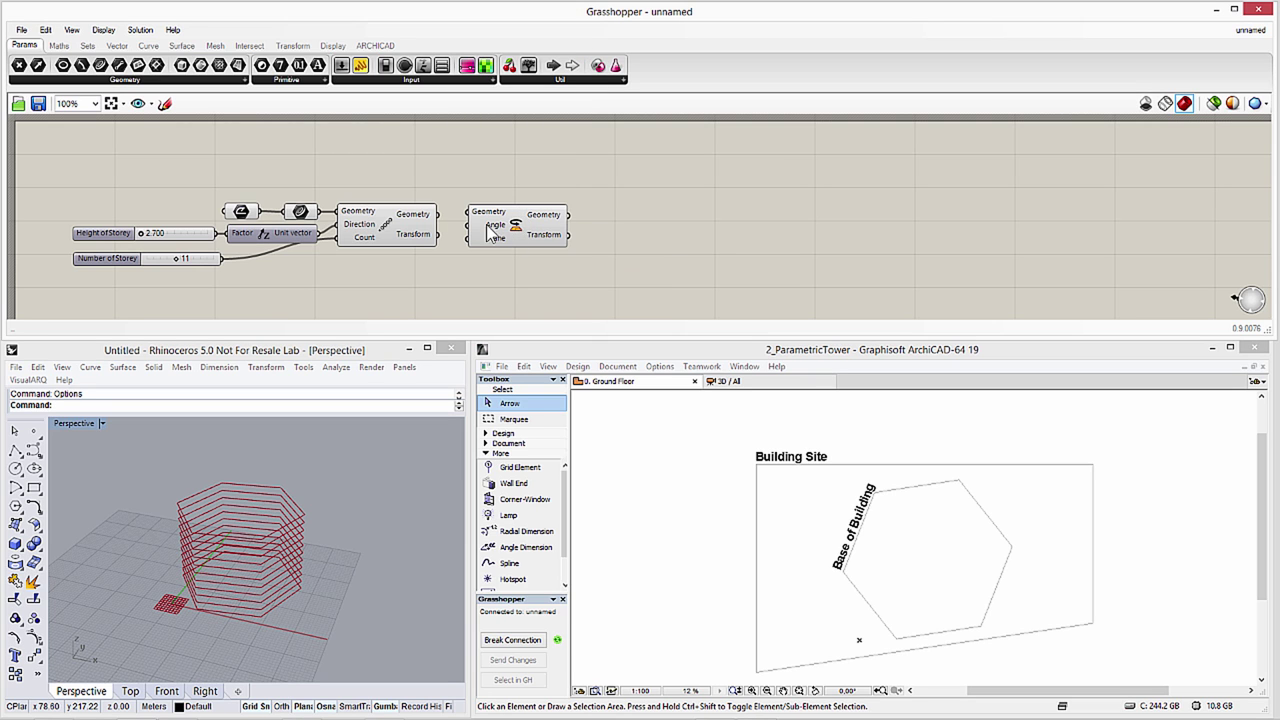
drag(440, 215, 520, 234)
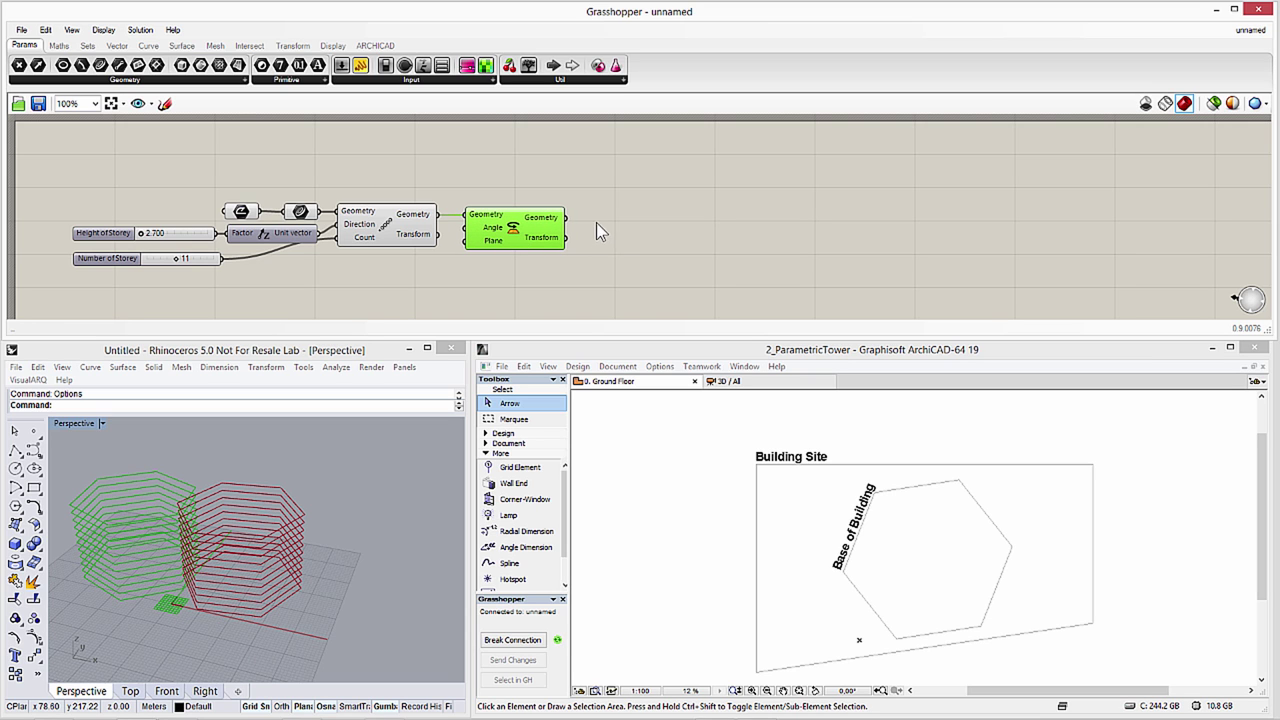
- Add an Area component, connect the base outline curve to its Geometry input, and connect its Centroid output to Rotate's Plane input
double_click(447, 179)
text(area)
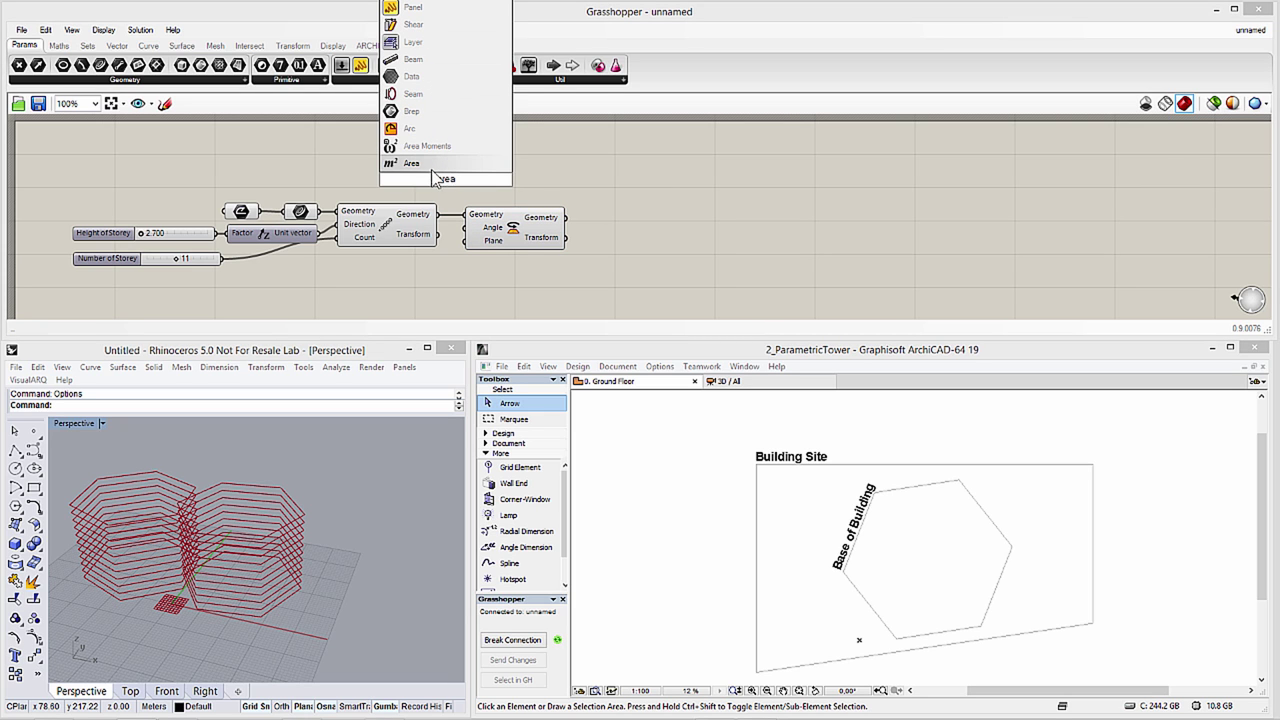
click(429, 164)
drag(397, 176, 390, 177)
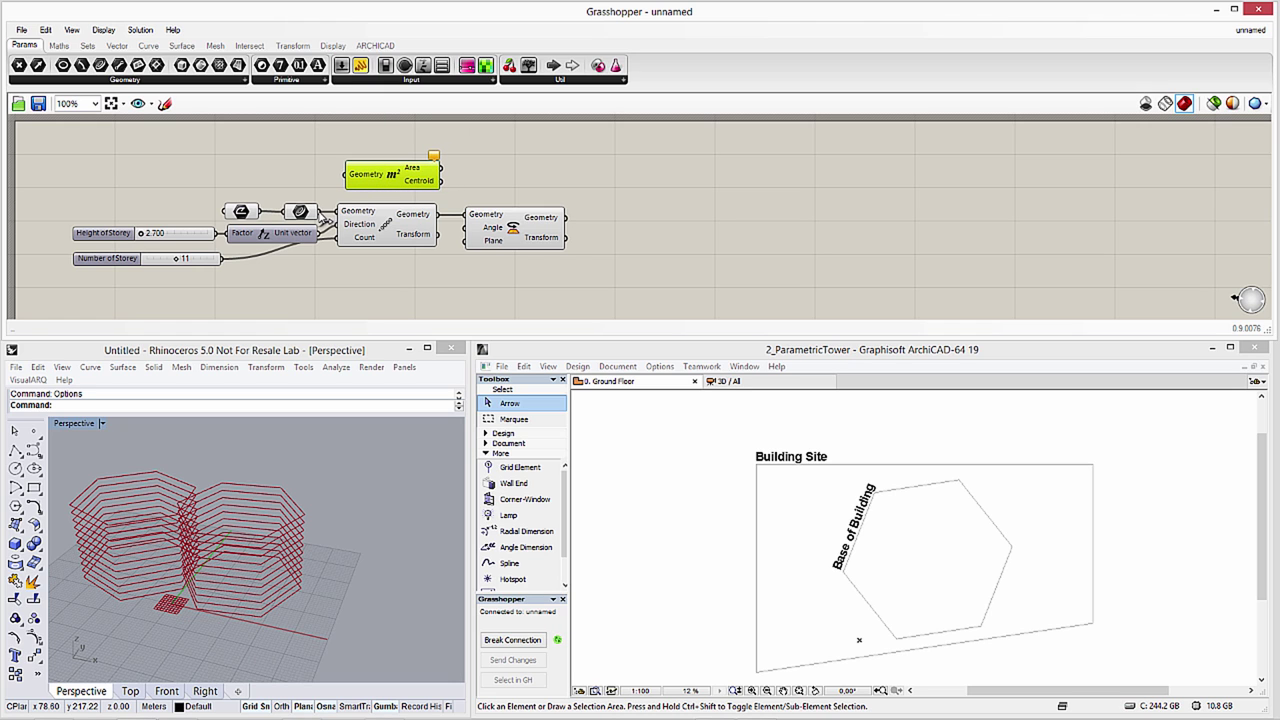
drag(318, 212, 347, 178)
drag(445, 183, 465, 241)
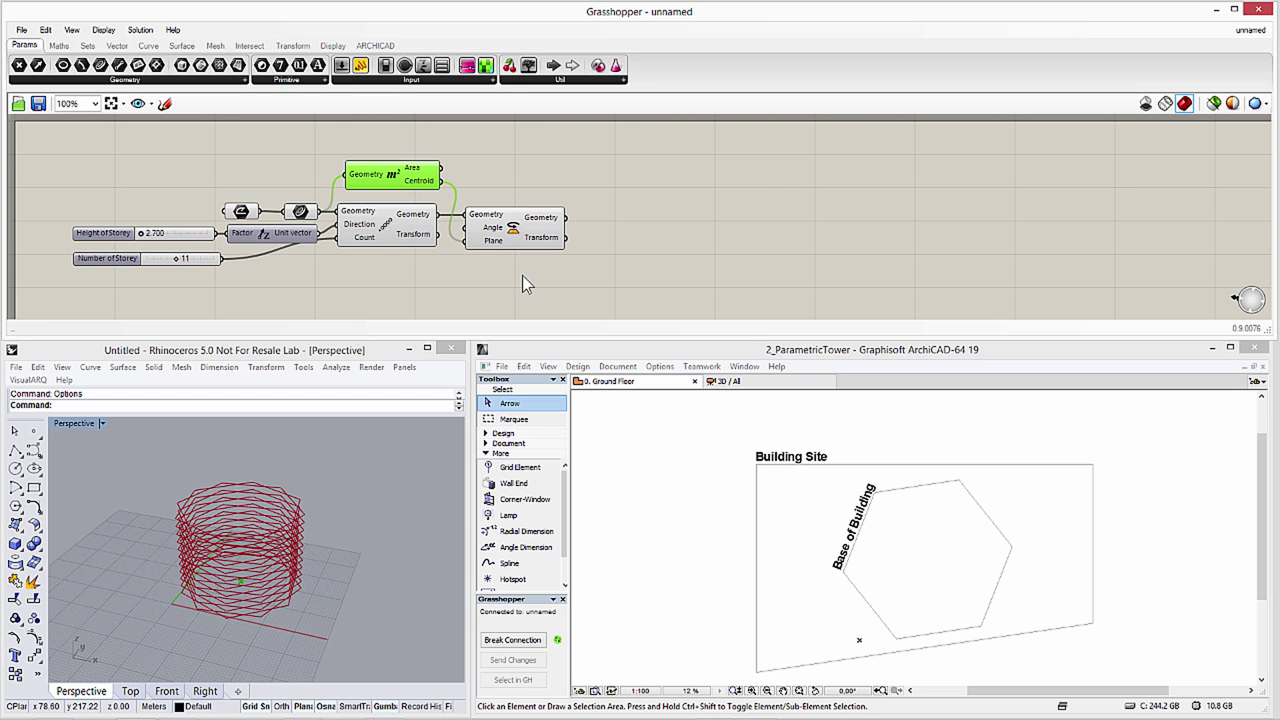
- Turn off the preview of the Linear Array component
right_click(383, 224)
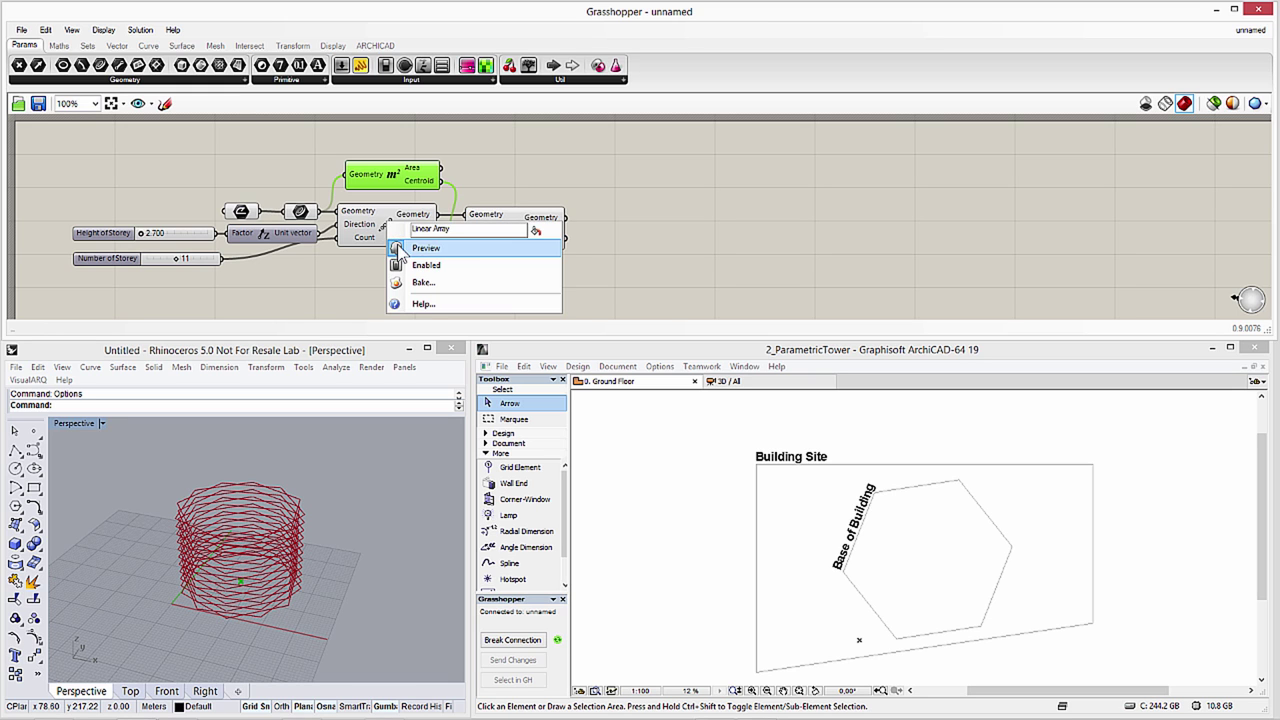
click(400, 247)
click(467, 250)
click(511, 233)
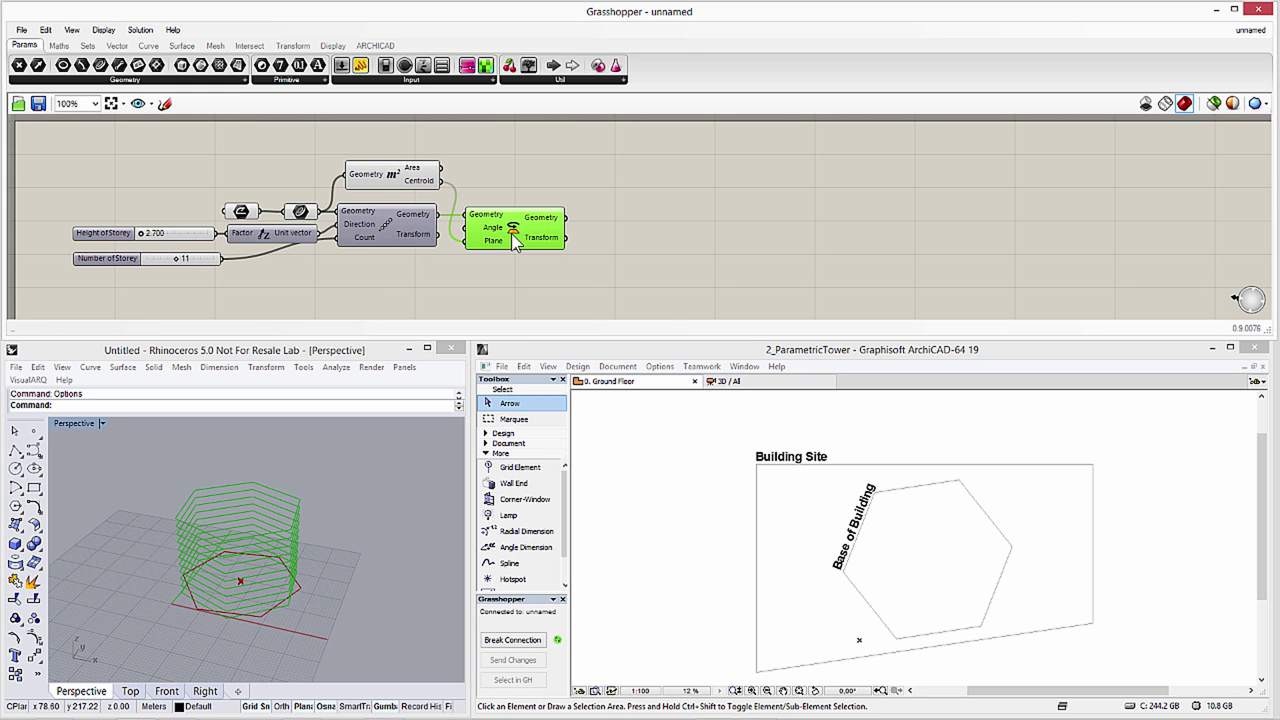
click(467, 281)
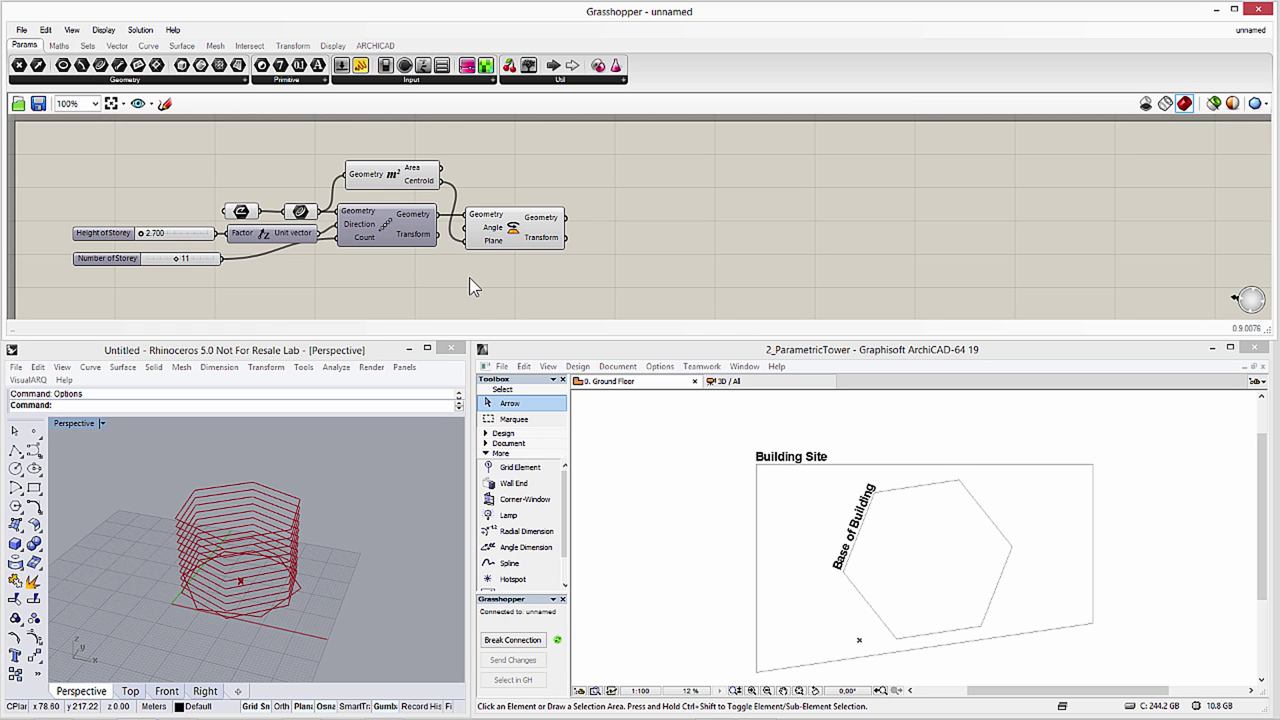
- Add a Series component below the Linear Array component
right_drag(469, 277, 471, 242)
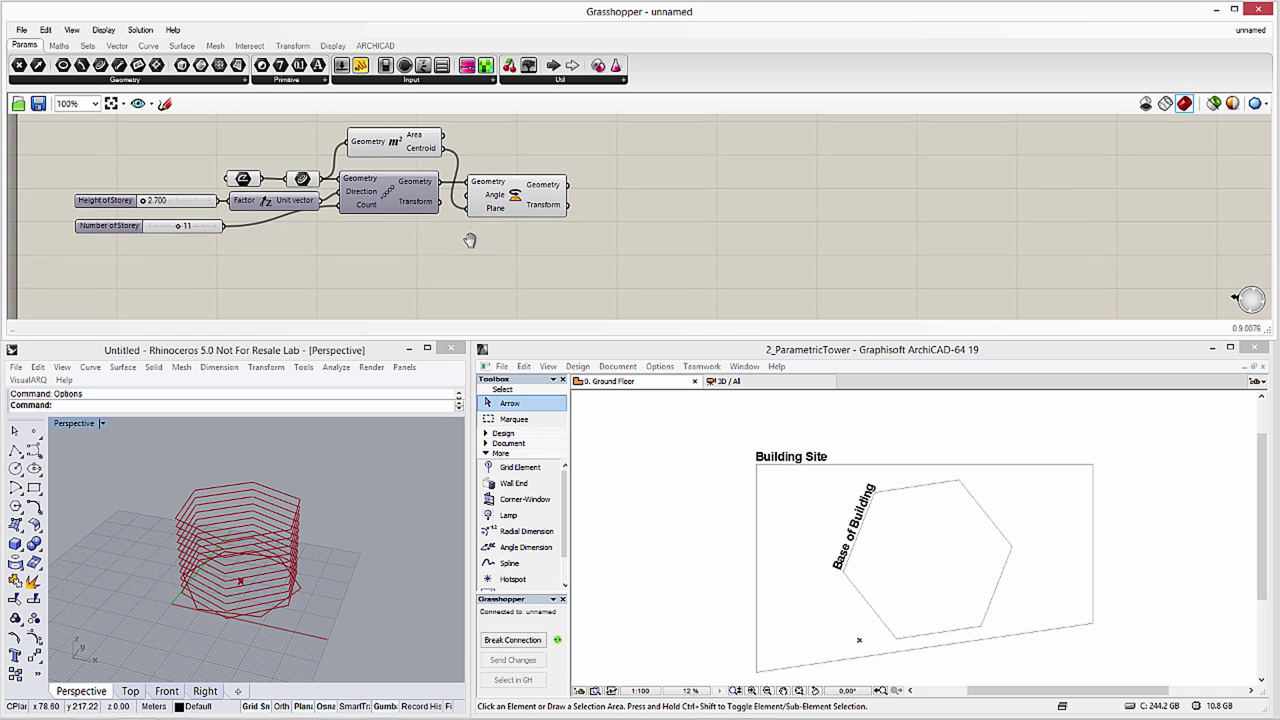
double_click(397, 265)
text(serie)
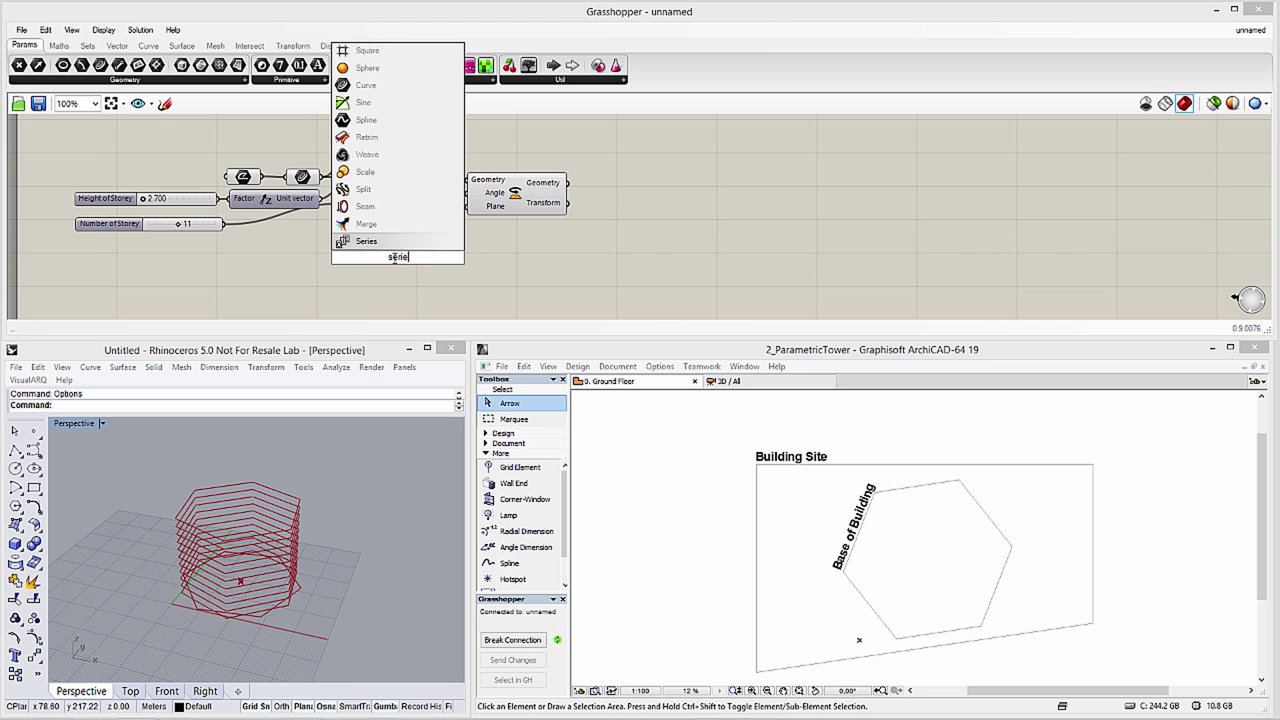
text(s)
click(367, 241)
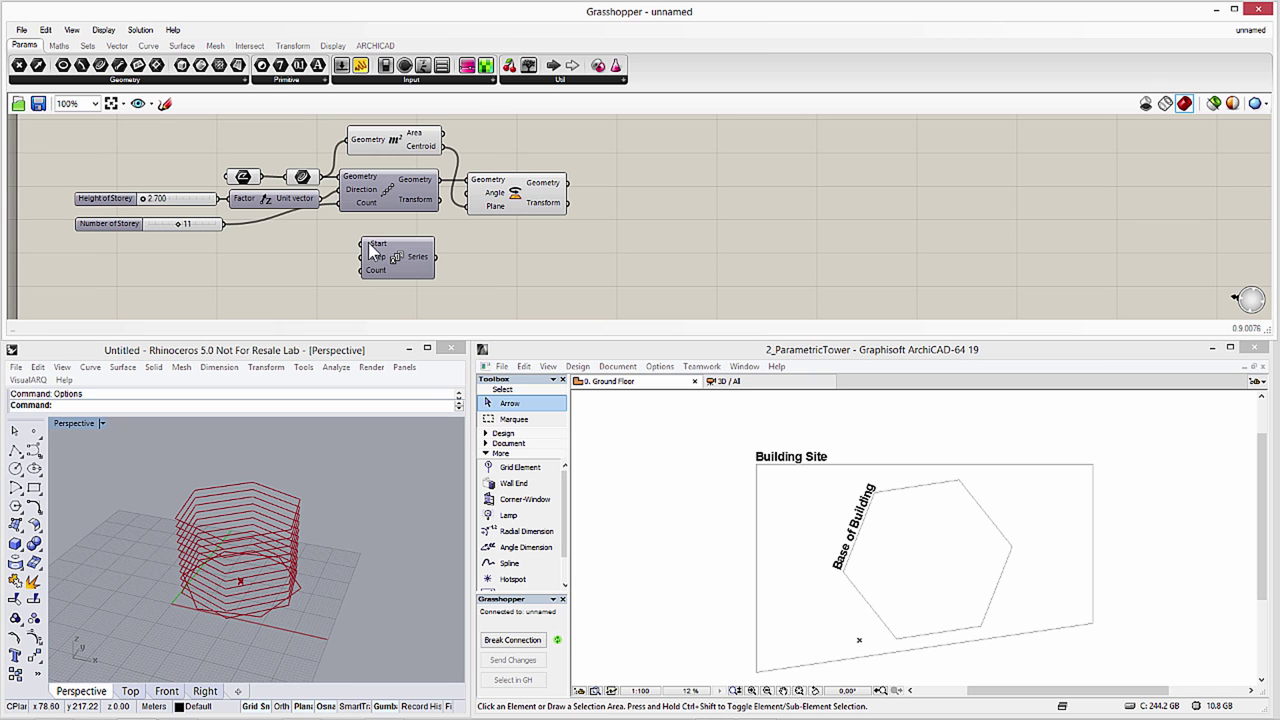
drag(393, 252, 394, 244)
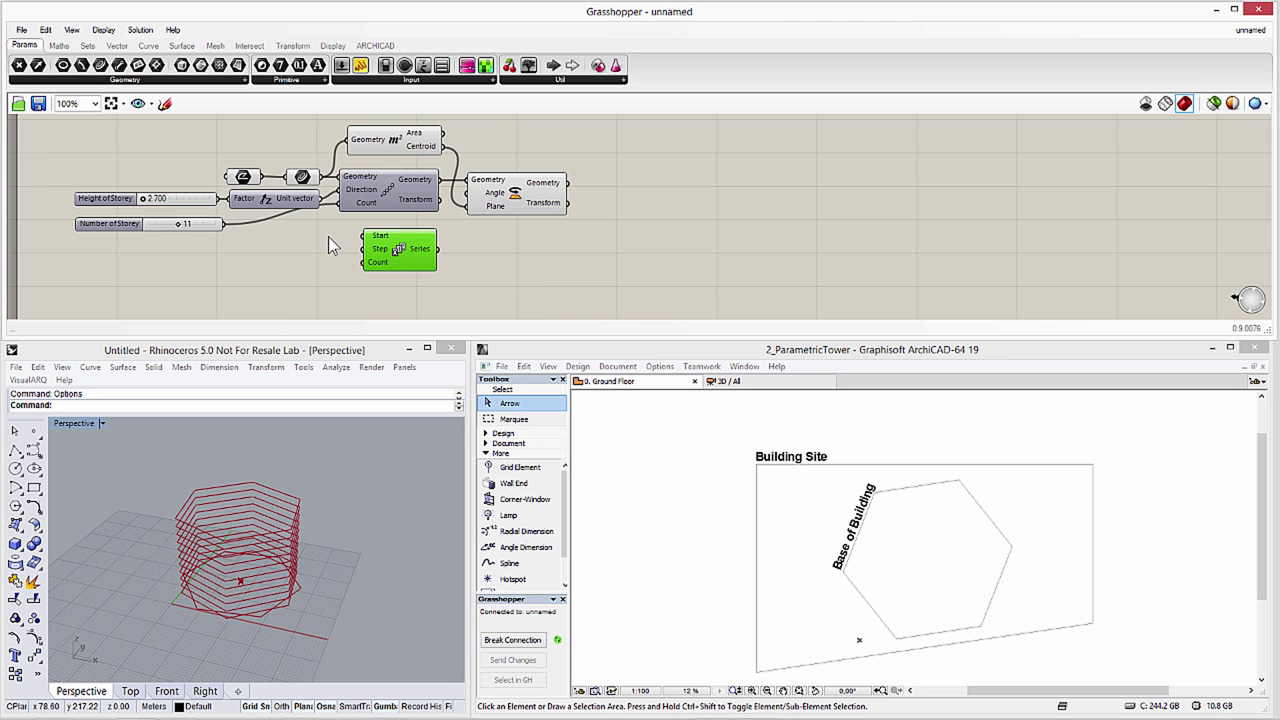
- Add an integer slider named Rot.Angle below the Number of Storey slider, ranging from 1 to 20
drag(313, 127, 172, 253)
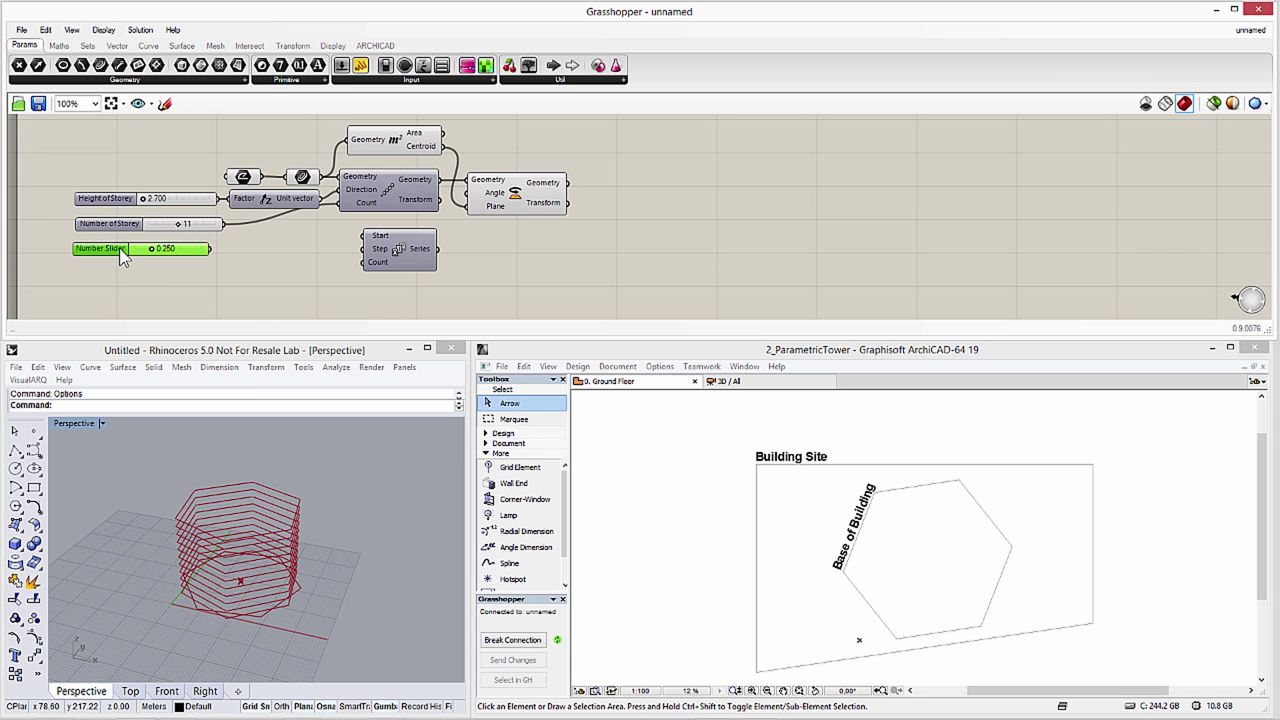
double_click(119, 247)
drag(108, 143, 87, 147)
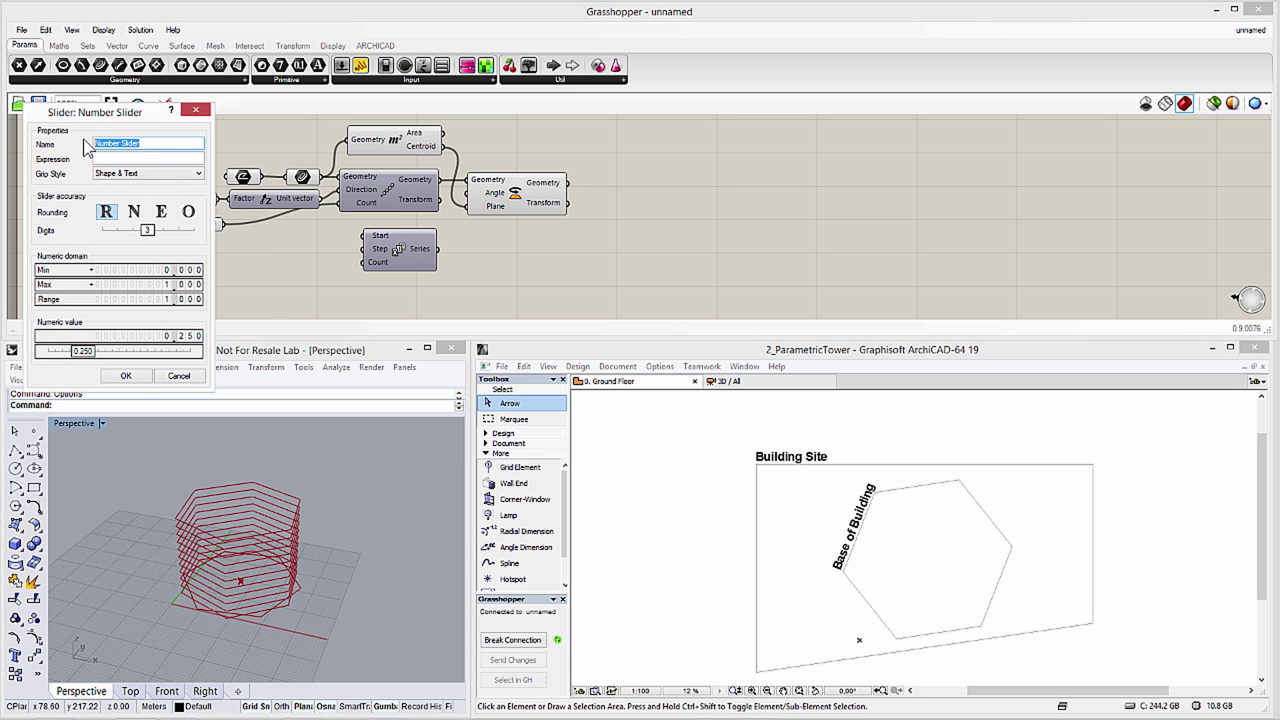
text(Rot.)
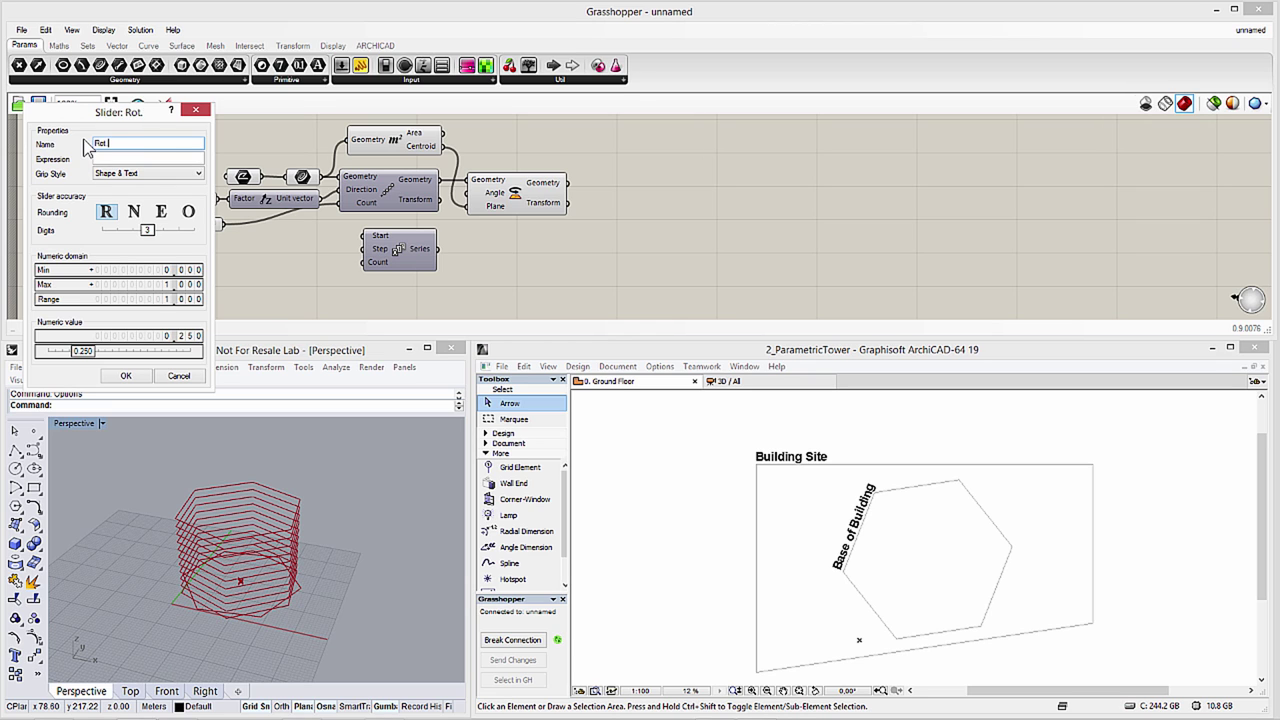
text(Angle)
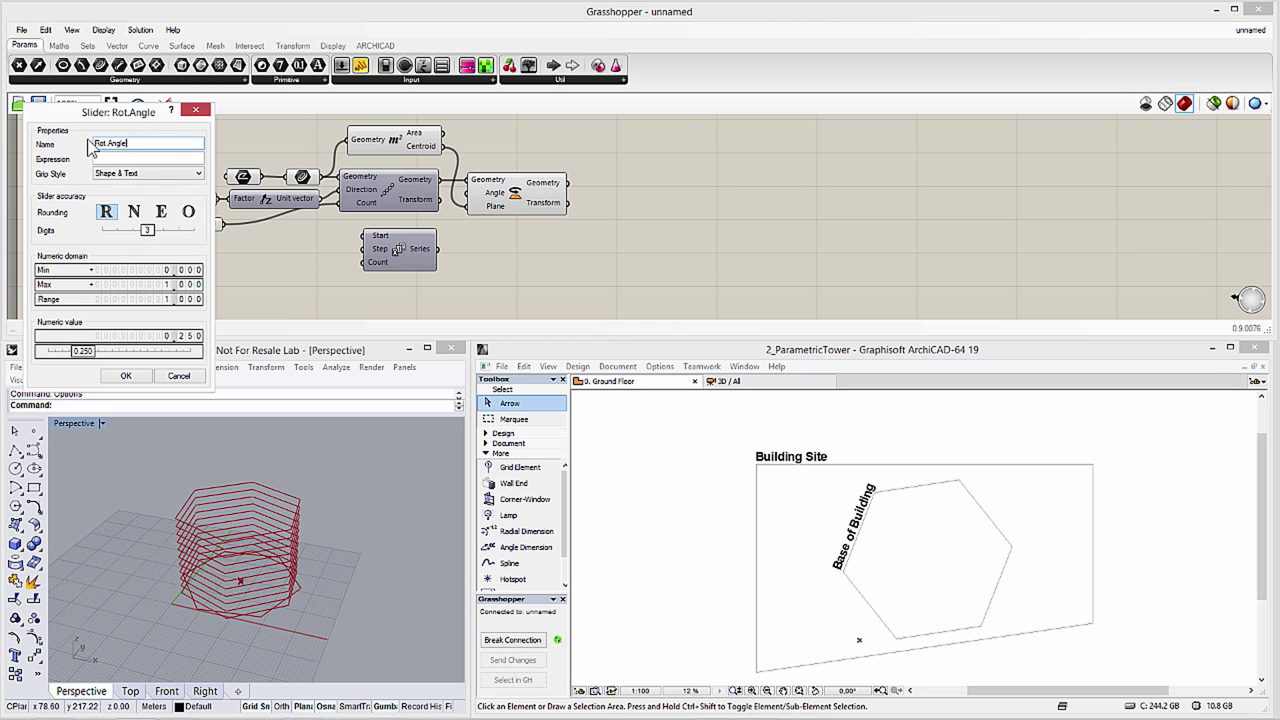
double_click(115, 270)
text(1)
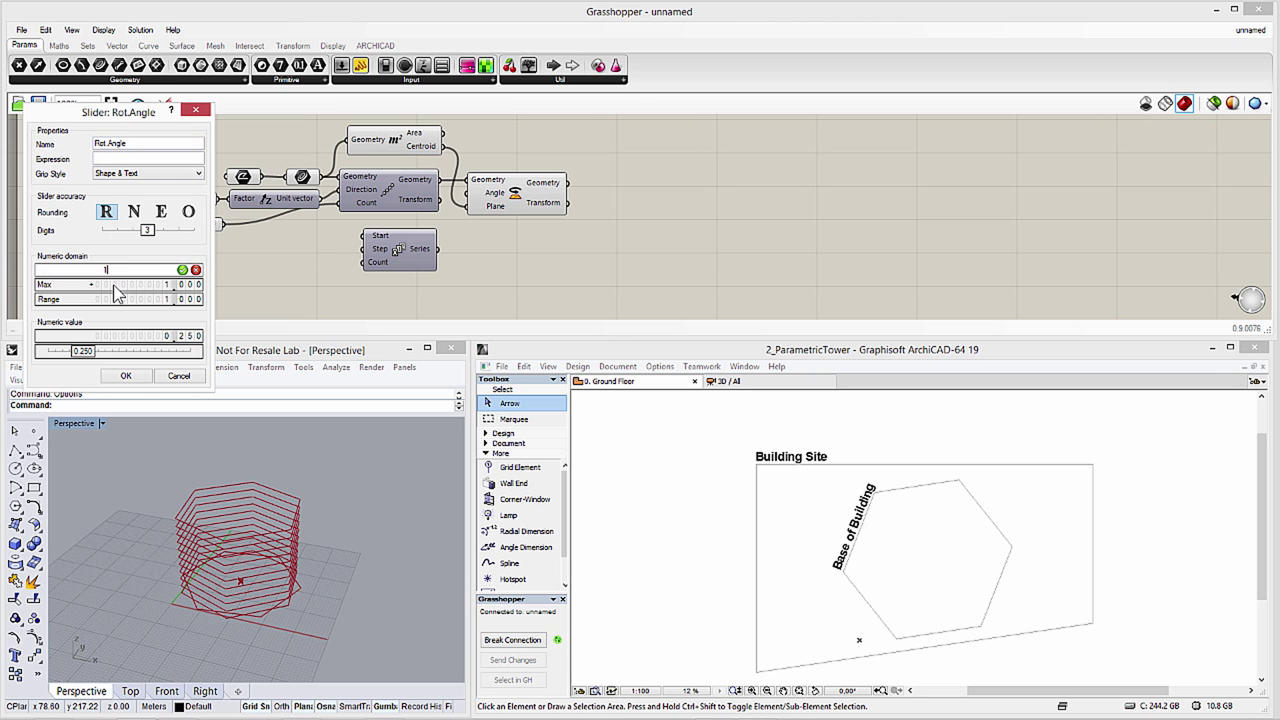
double_click(115, 285)
text(20)
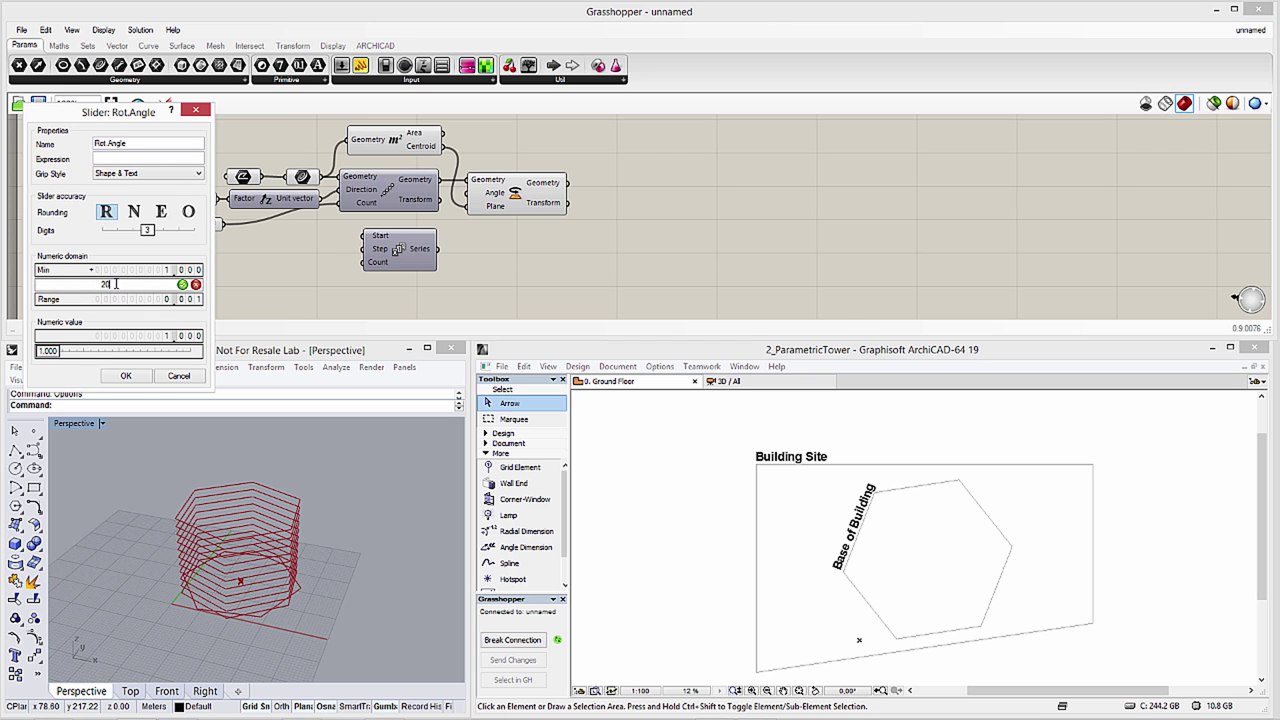
click(133, 212)
click(125, 377)
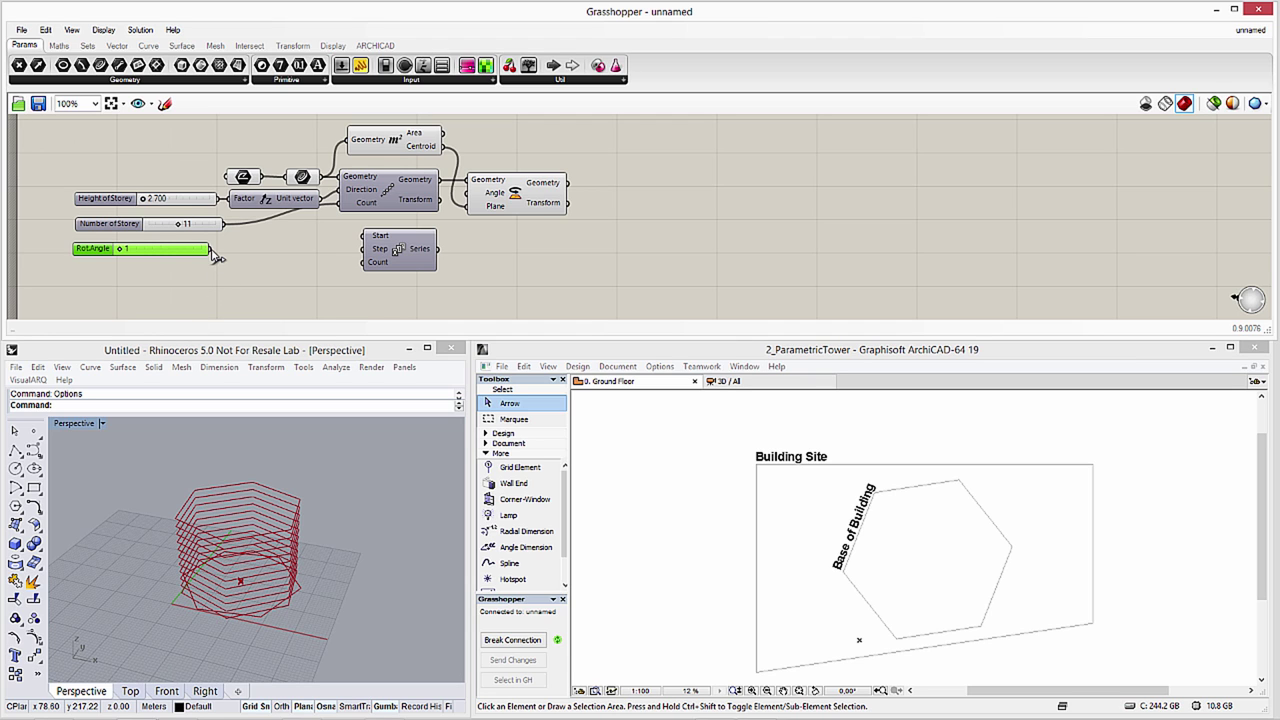
- Connect Rot.Angle and Number of Storey to the Series' Step and Count inputs, and the Series output to Rotate's Angle input set to degrees
drag(211, 251, 368, 260)
mouse_move(228, 231)
mouse_down()
mouse_move(254, 236)
mouse_move(296, 277)
mouse_move(358, 272)
mouse_up()
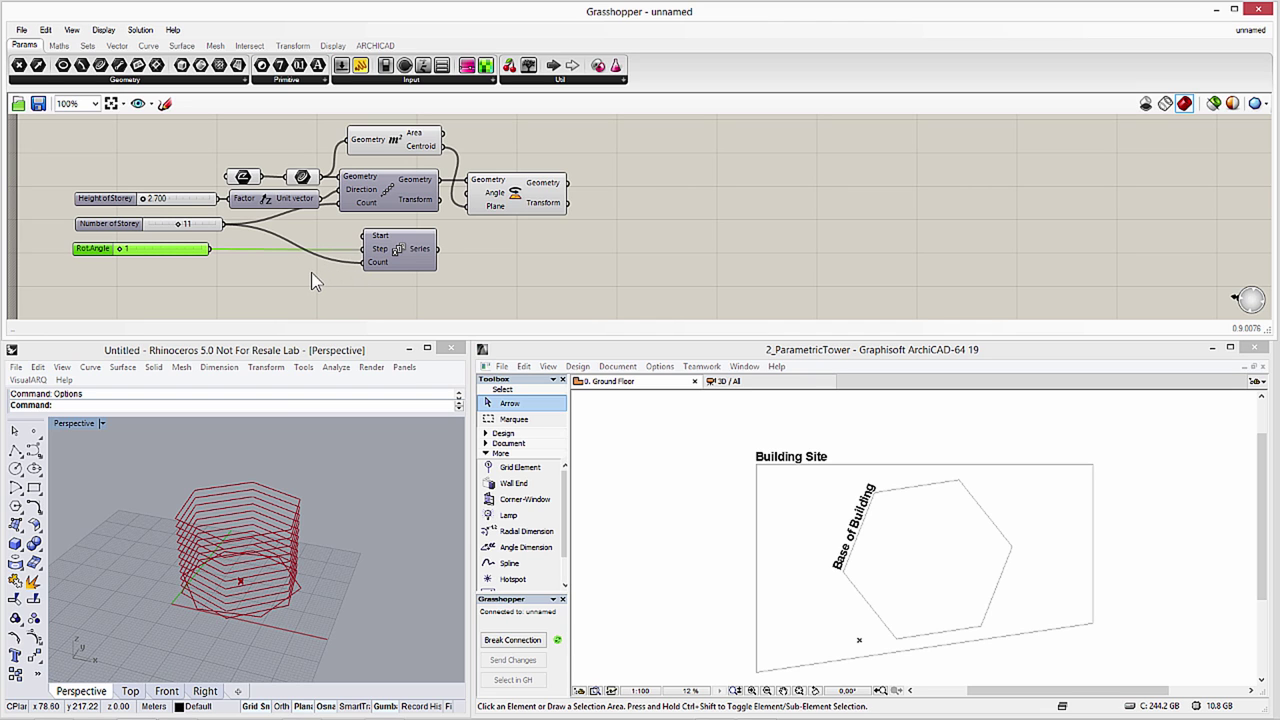
right_click(496, 196)
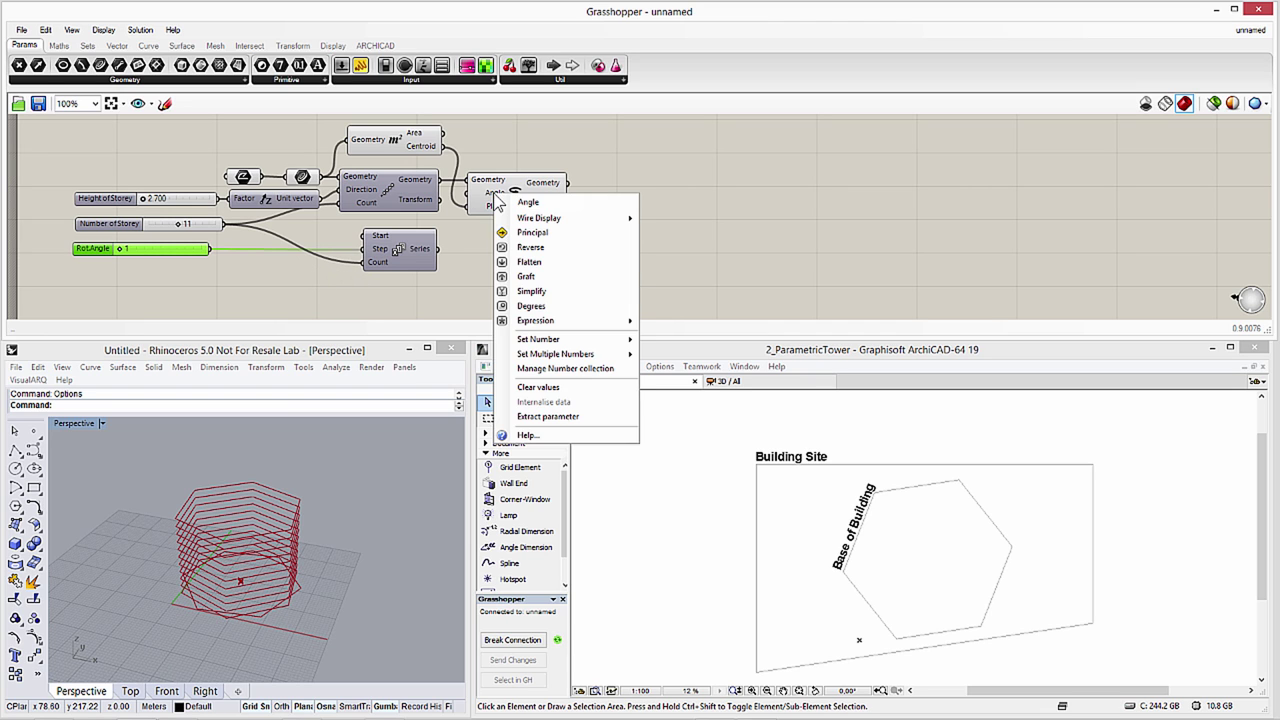
click(523, 305)
drag(513, 194, 556, 200)
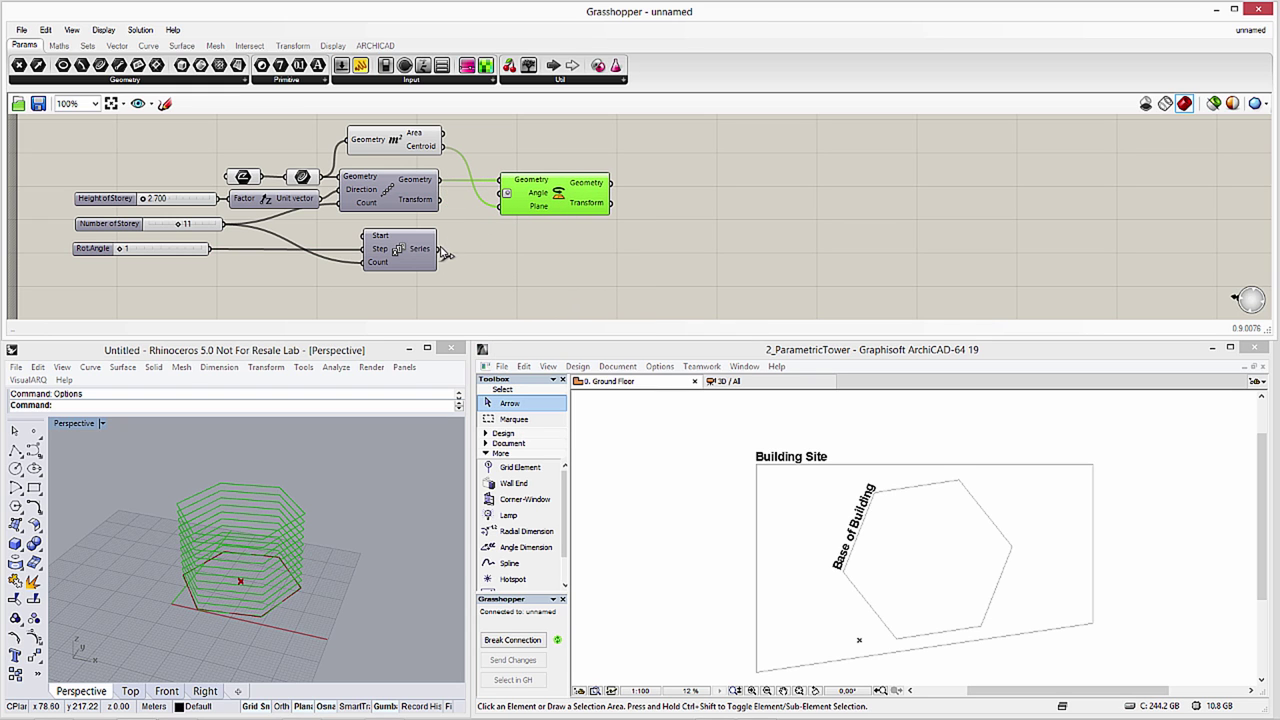
drag(445, 254, 500, 200)
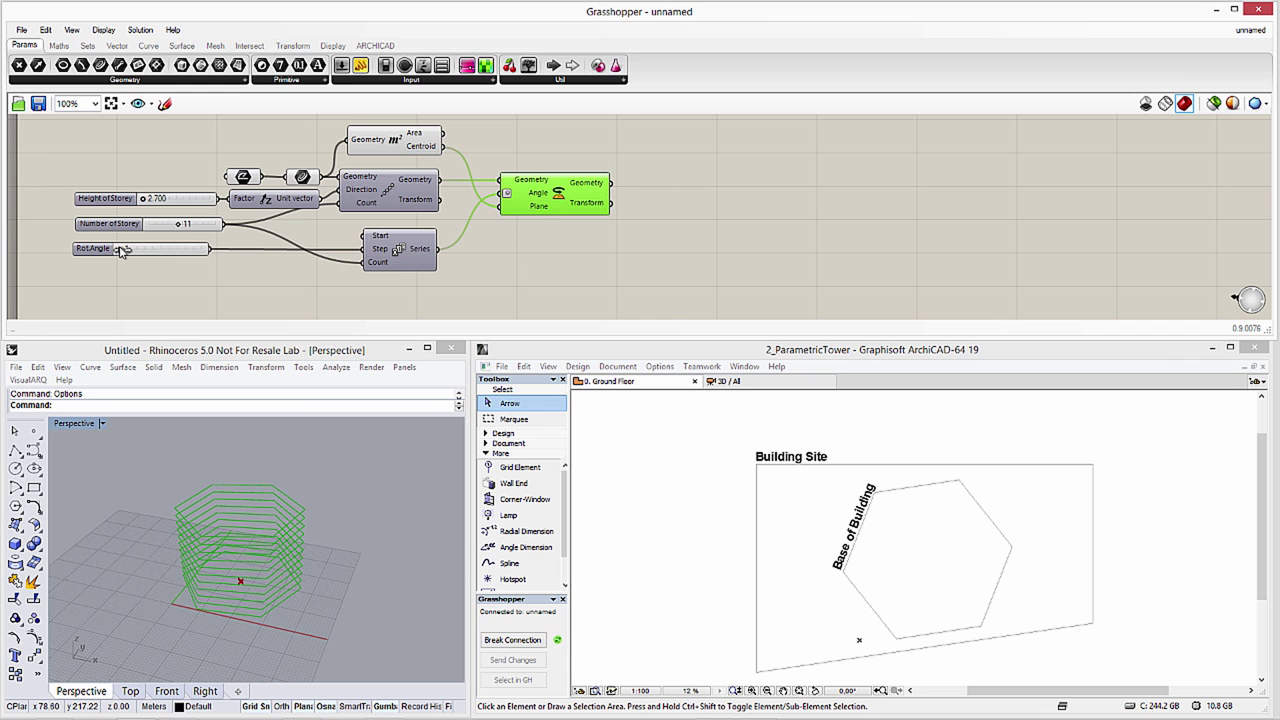
- Adjust the tower sliders to a Height of Storey of 4.931, a Number of Storey of 9 and a Rot.Angle of 10
drag(121, 249, 208, 250)
click(520, 250)
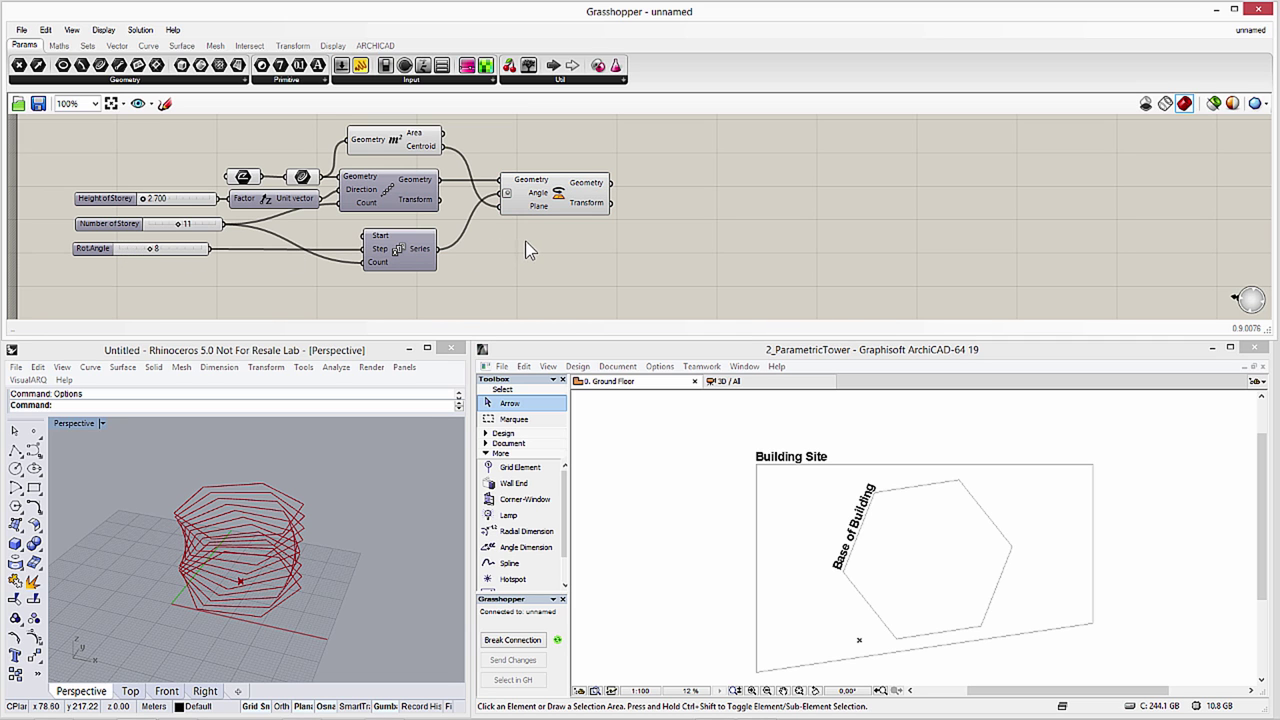
scroll(400, 450, up, 2)
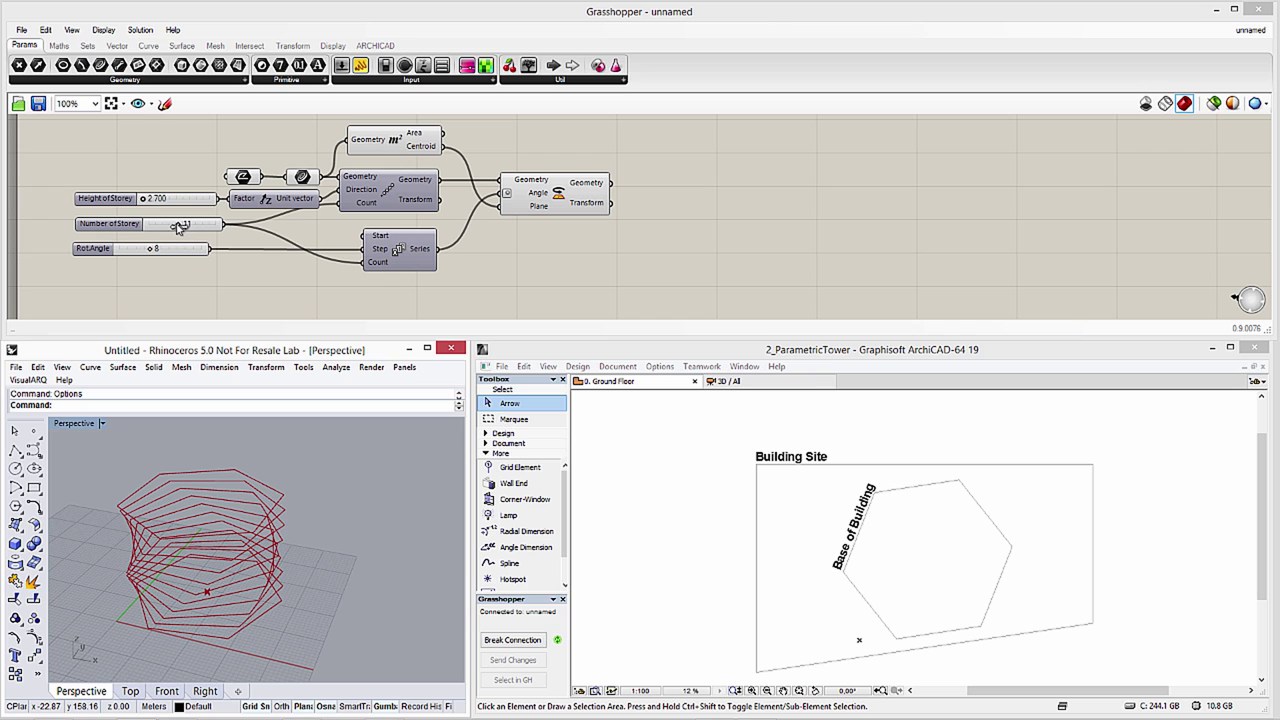
drag(150, 252, 207, 199)
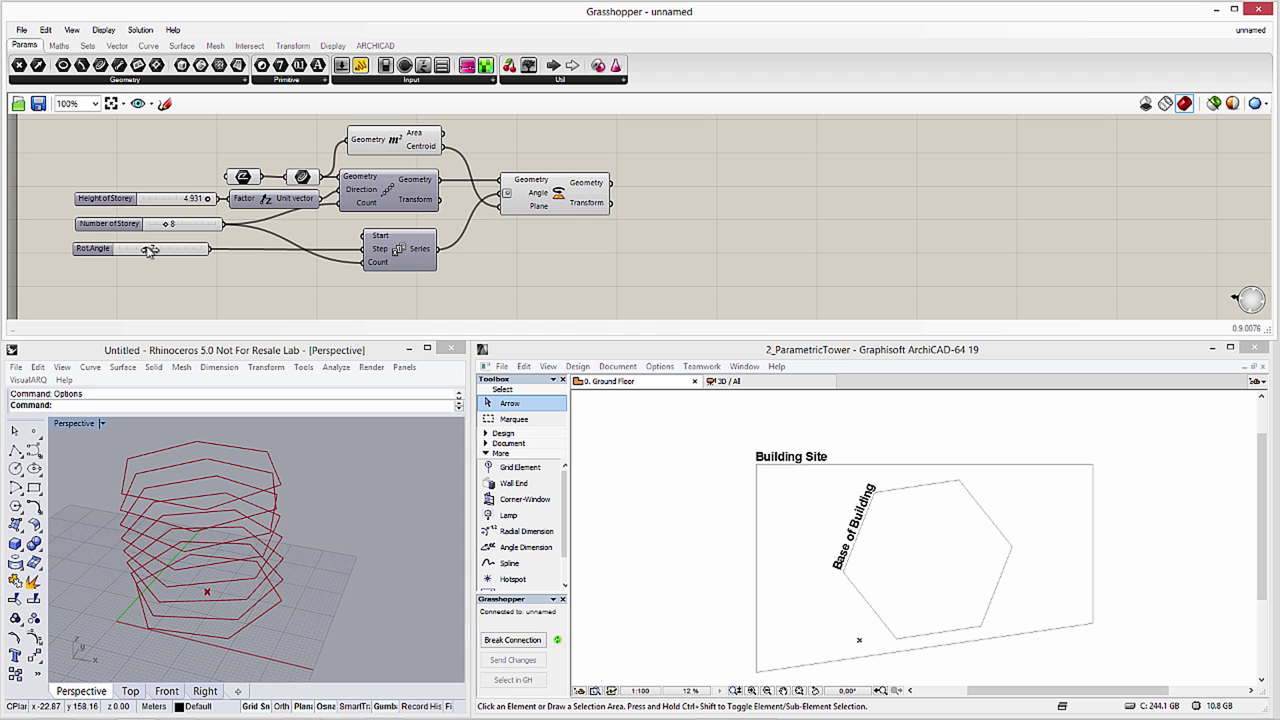
mouse_move(149, 249)
mouse_down()
mouse_move(182, 252)
mouse_move(158, 250)
mouse_up()
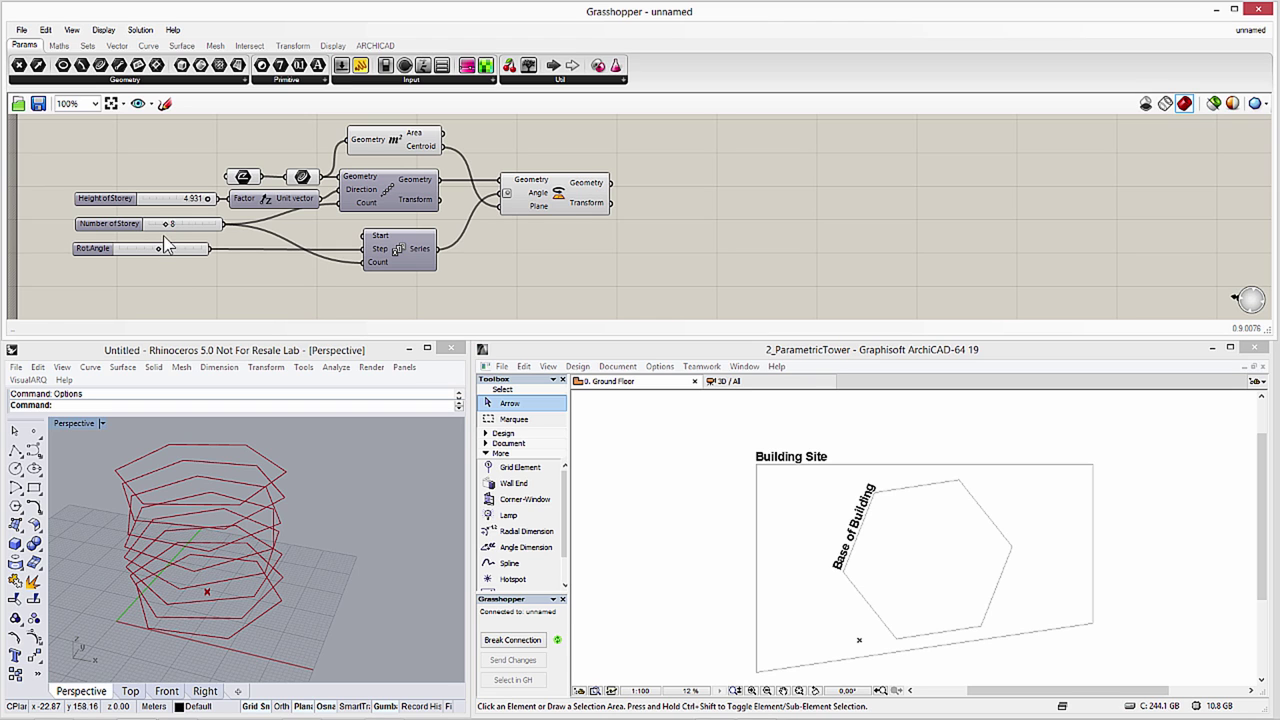
drag(167, 227, 176, 227)
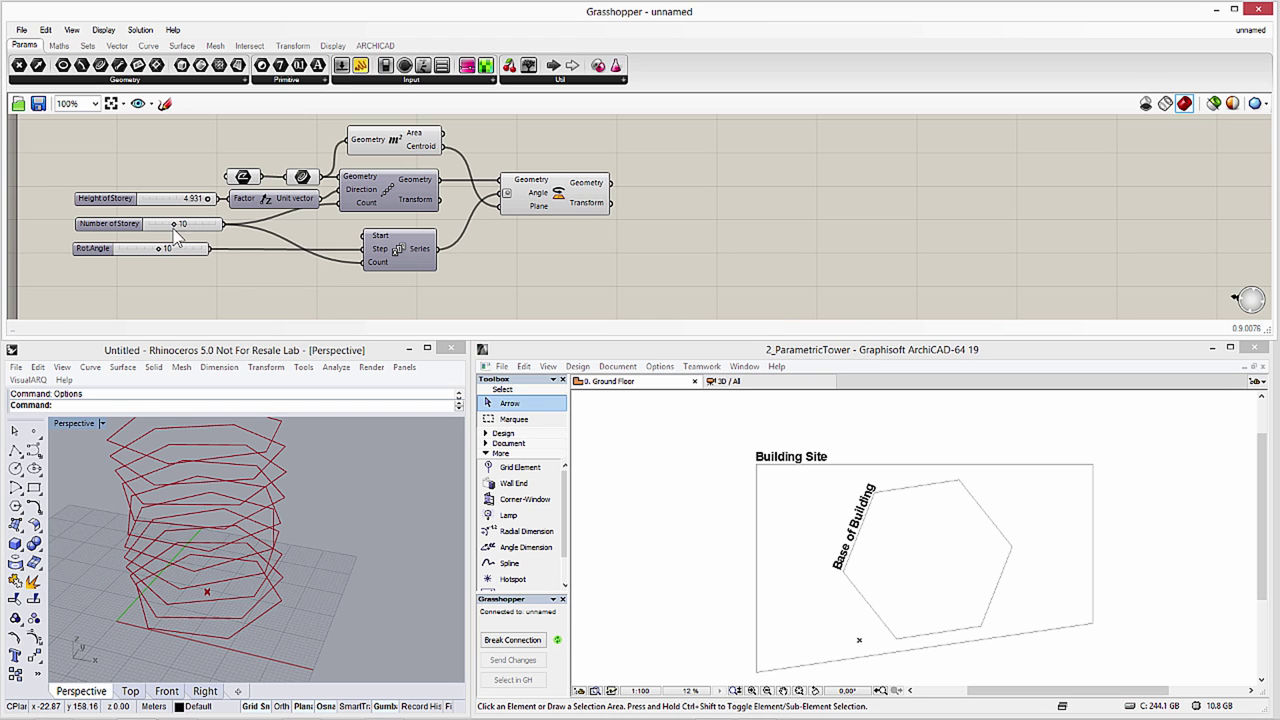
drag(176, 227, 173, 226)
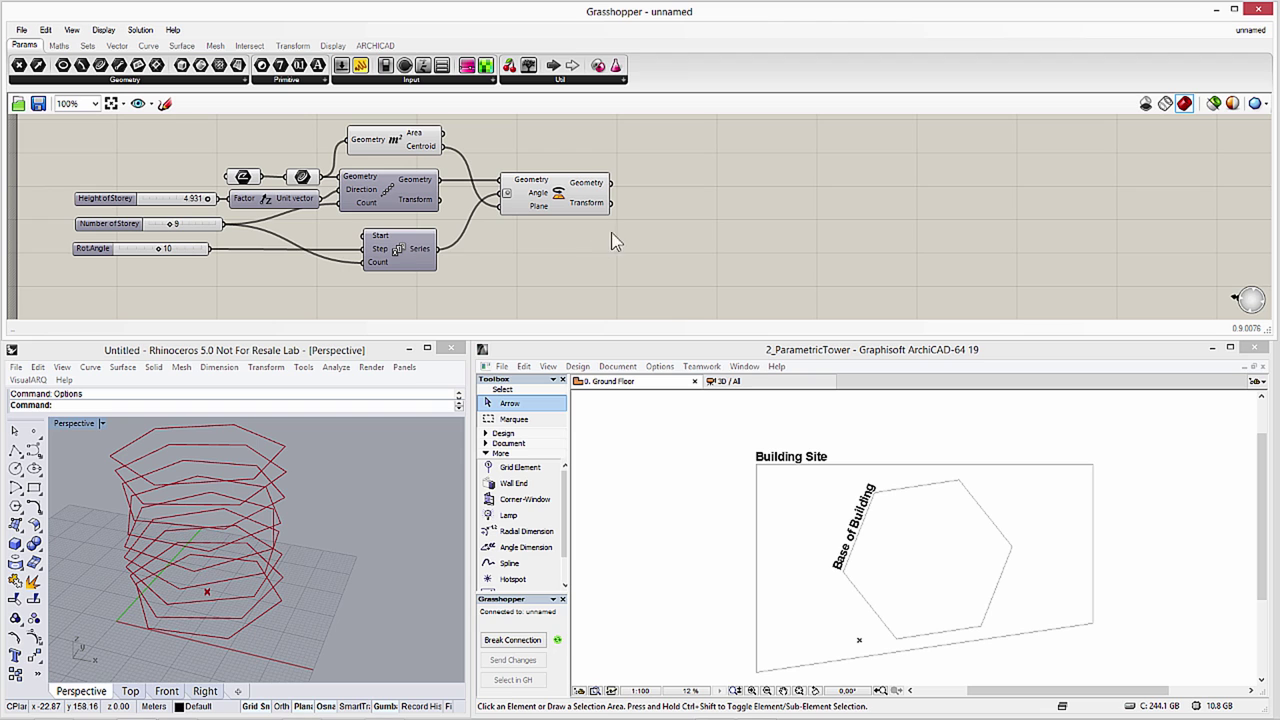
- Add a Divide Curve component and connect Rotate's Geometry output to its Curve input
double_click(660, 191)
text(divi)
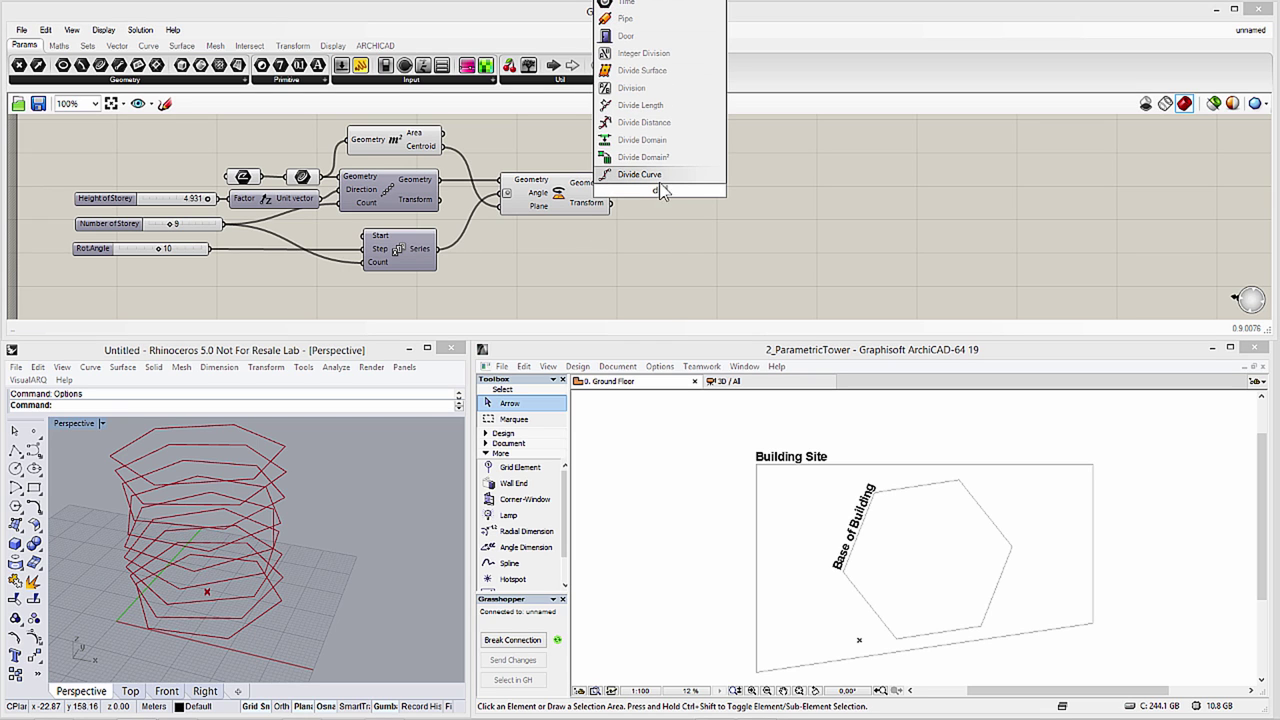
click(659, 175)
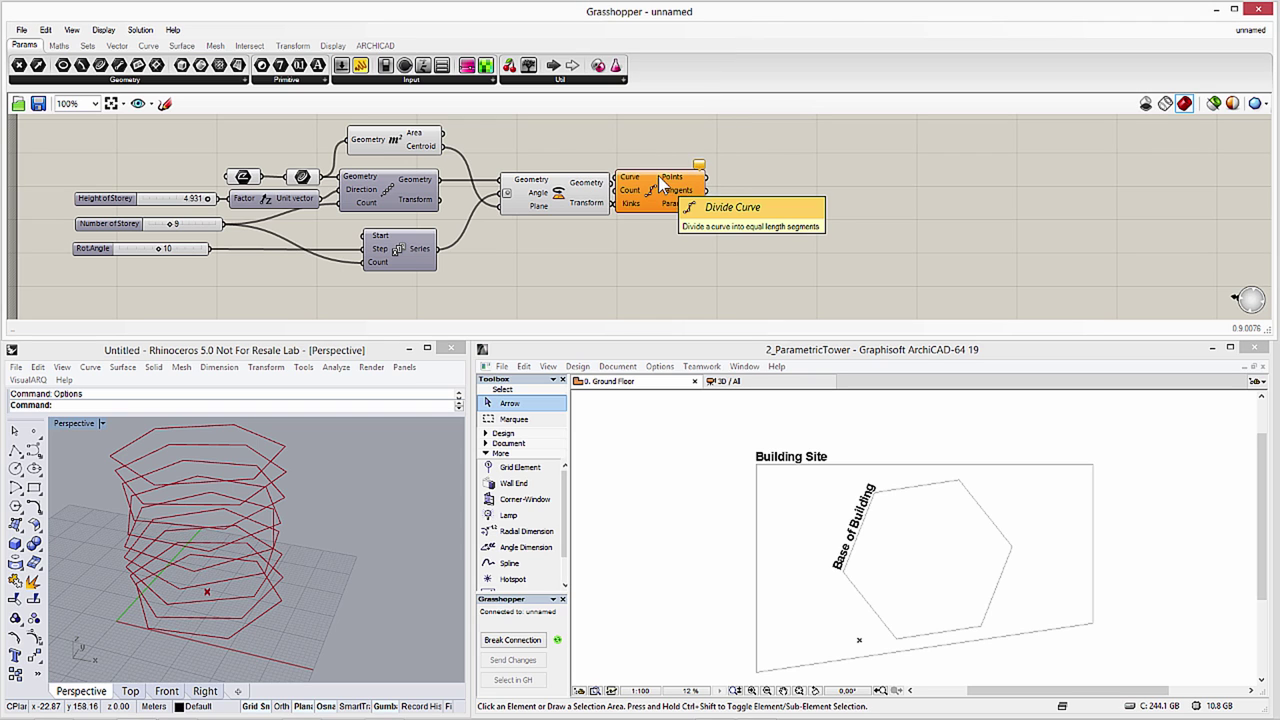
drag(662, 189, 706, 204)
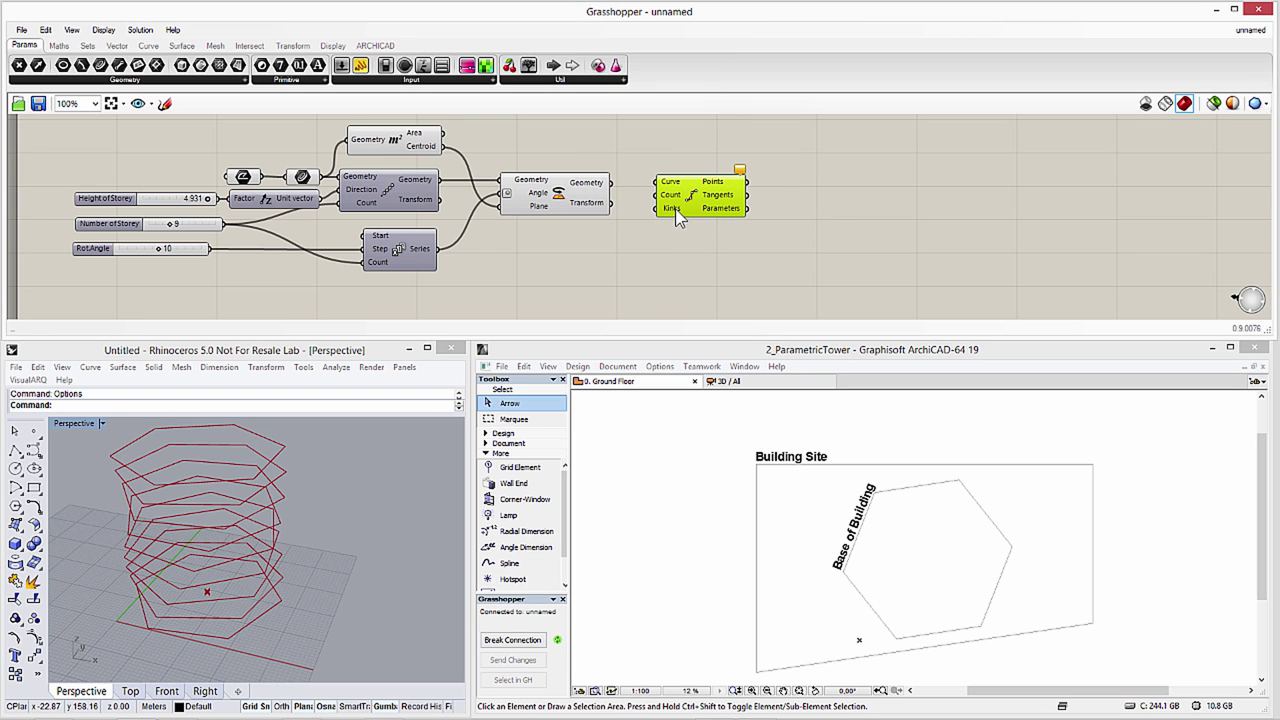
drag(609, 182, 655, 186)
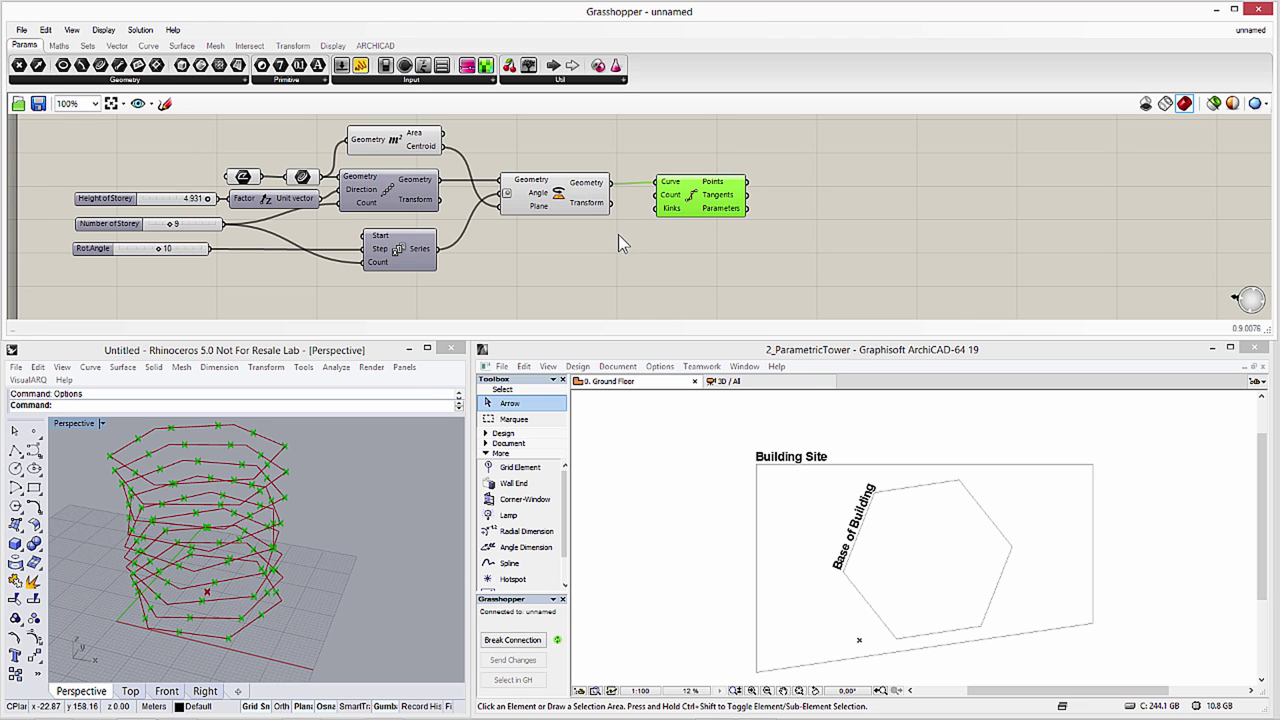
- Feed Divide Curve's Count input from a copy of the Number of Storey slider named Number of Div. Points
click(136, 225)
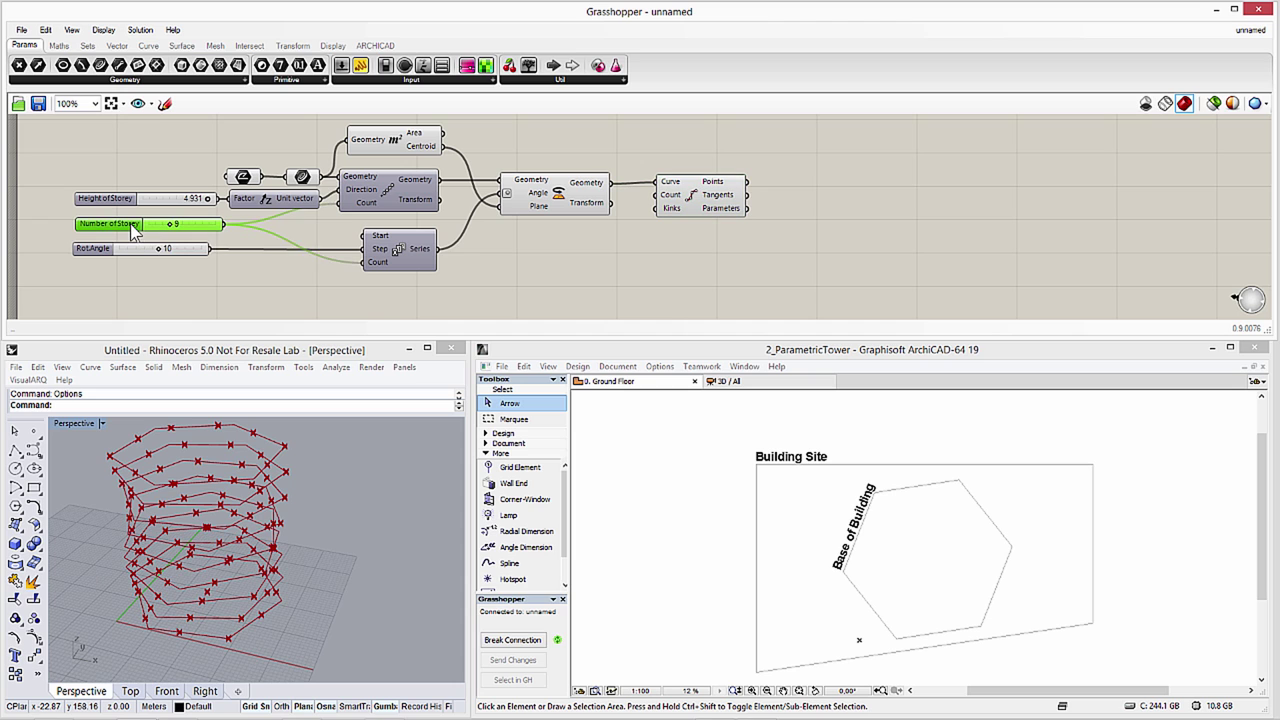
drag(133, 225, 533, 238)
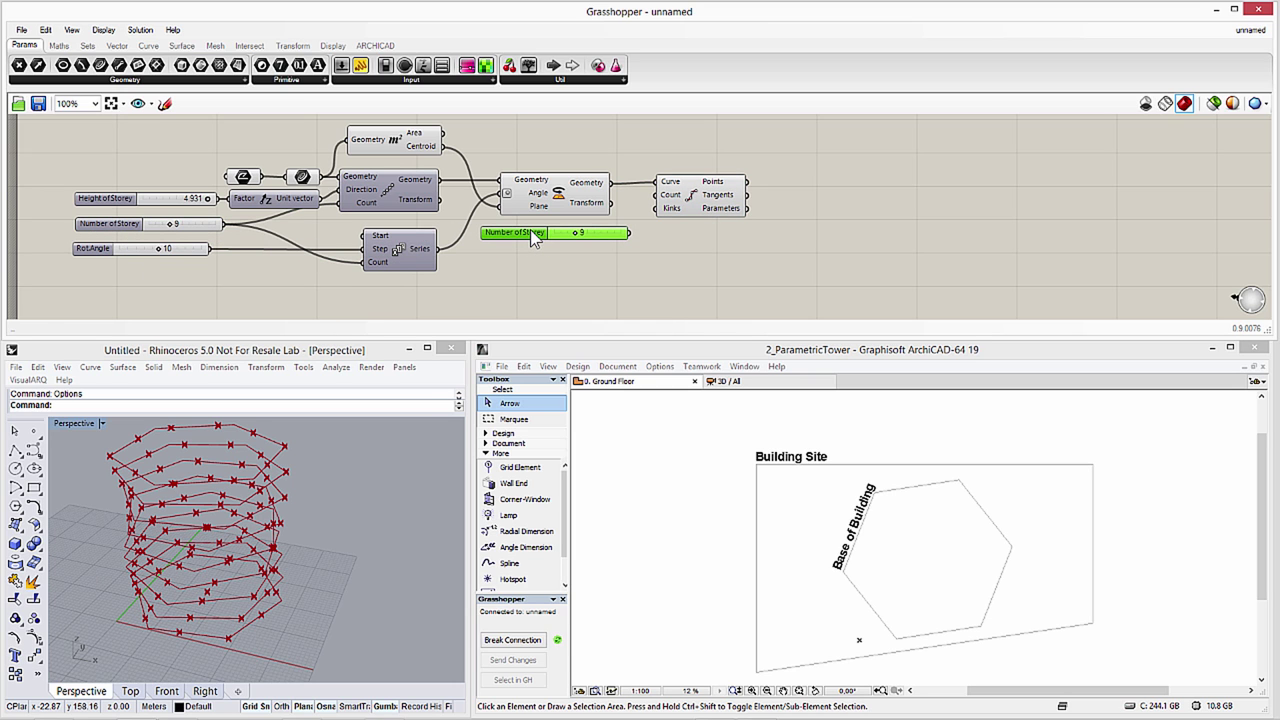
double_click(522, 232)
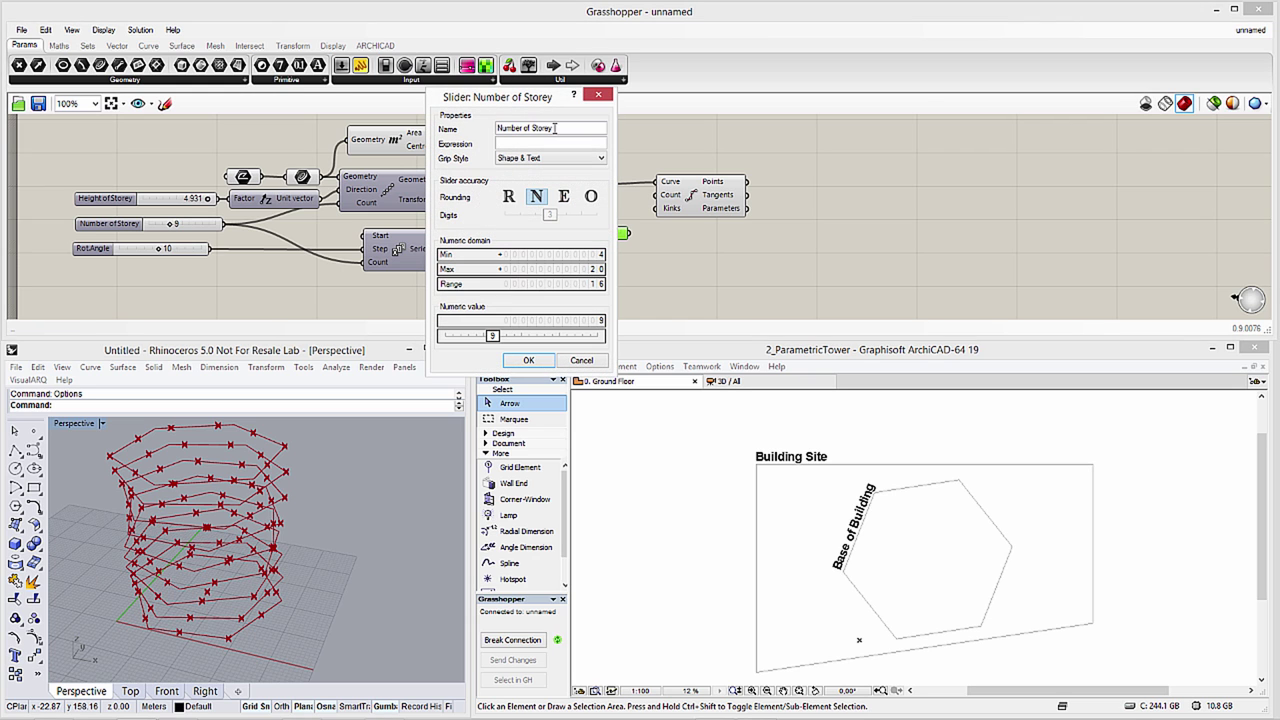
double_click(538, 128)
text(D)
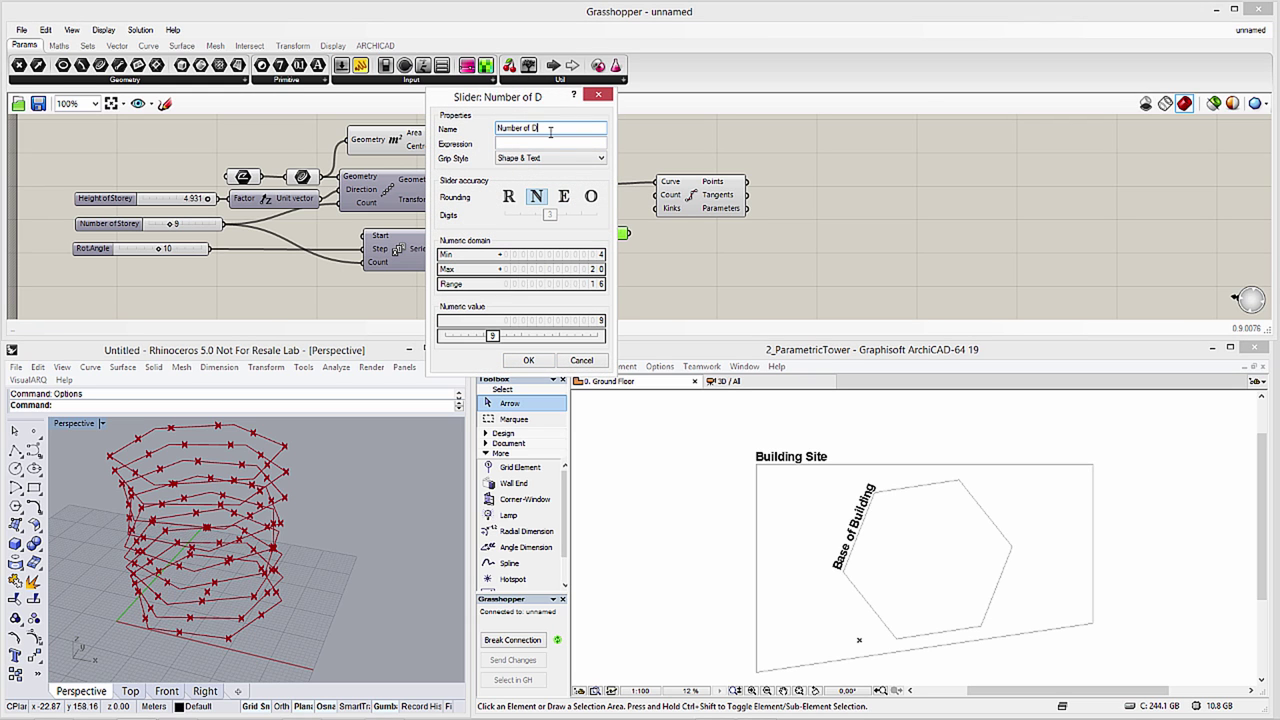
text(iv. Points)
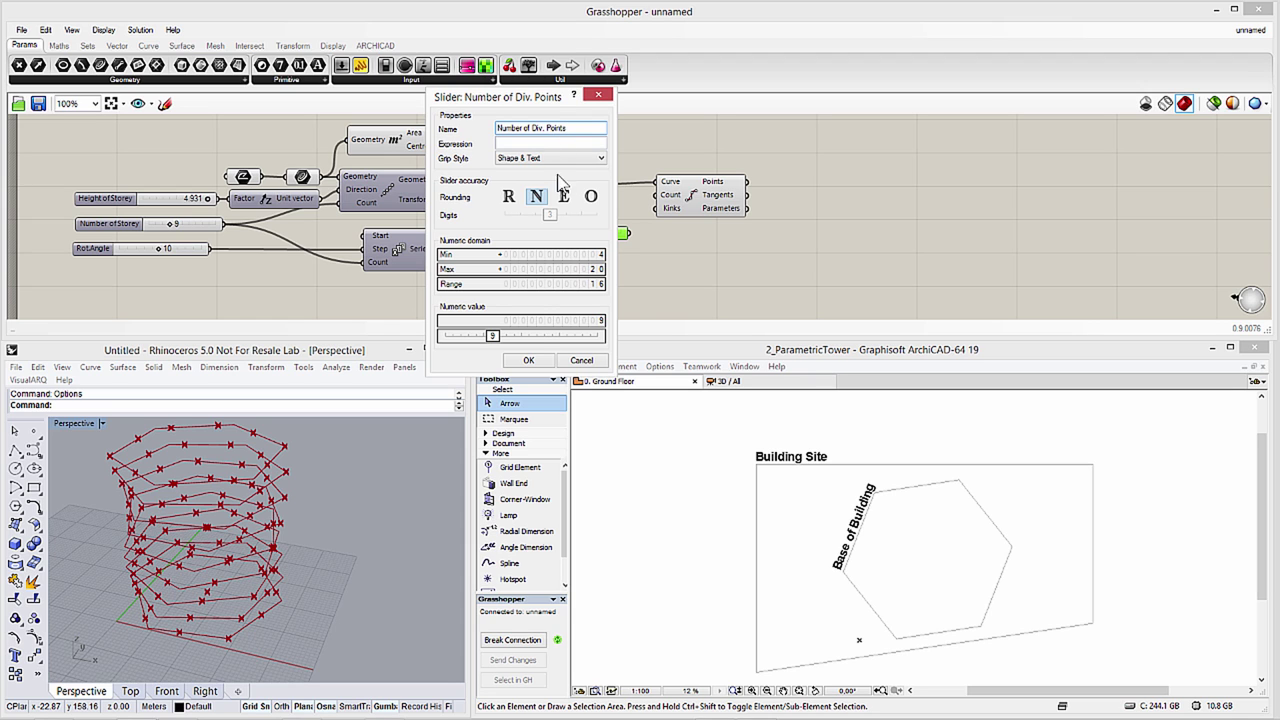
click(529, 360)
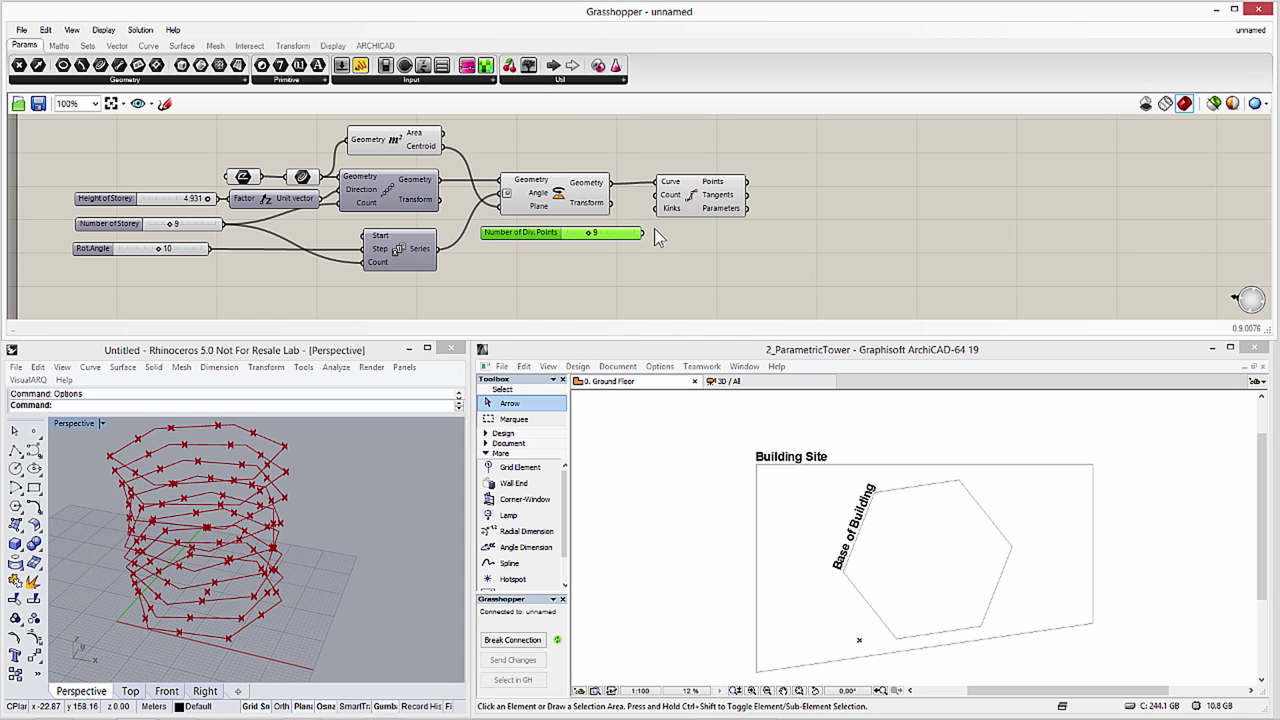
drag(648, 234, 658, 195)
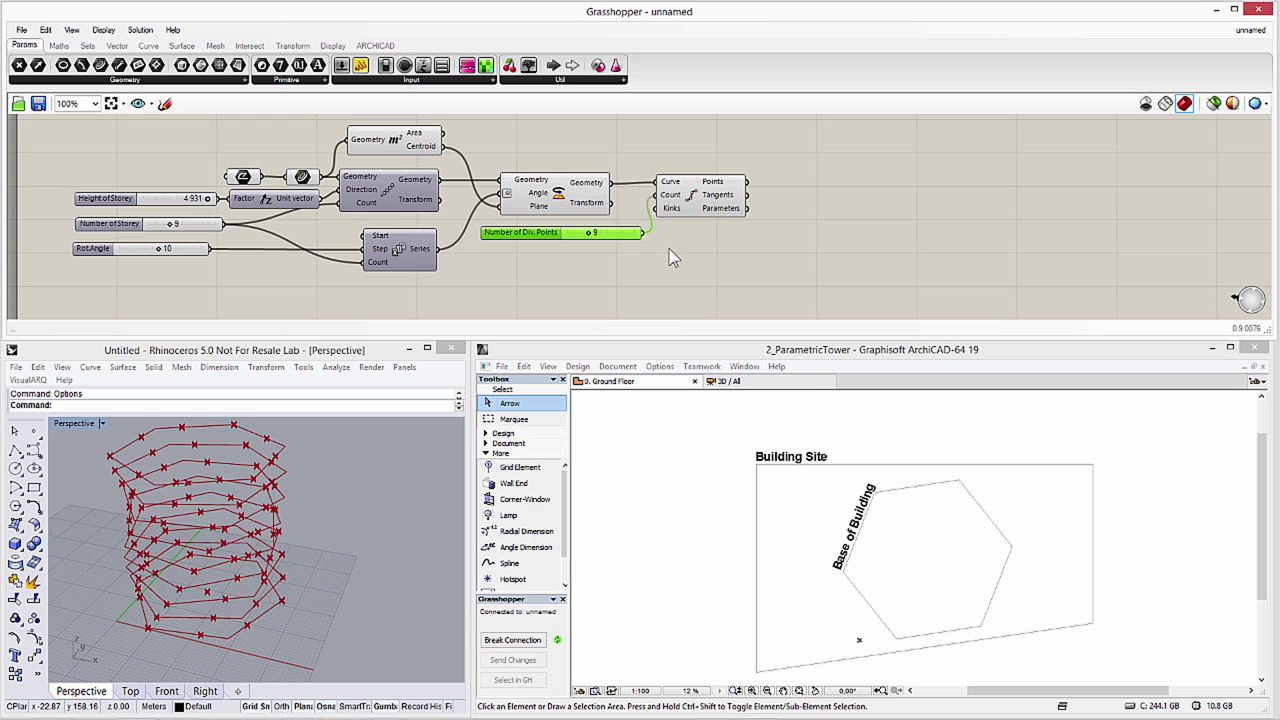
- Add a Point List component beside Divide Curve and connect Divide Curve's Points output to its Points input
double_click(788, 193)
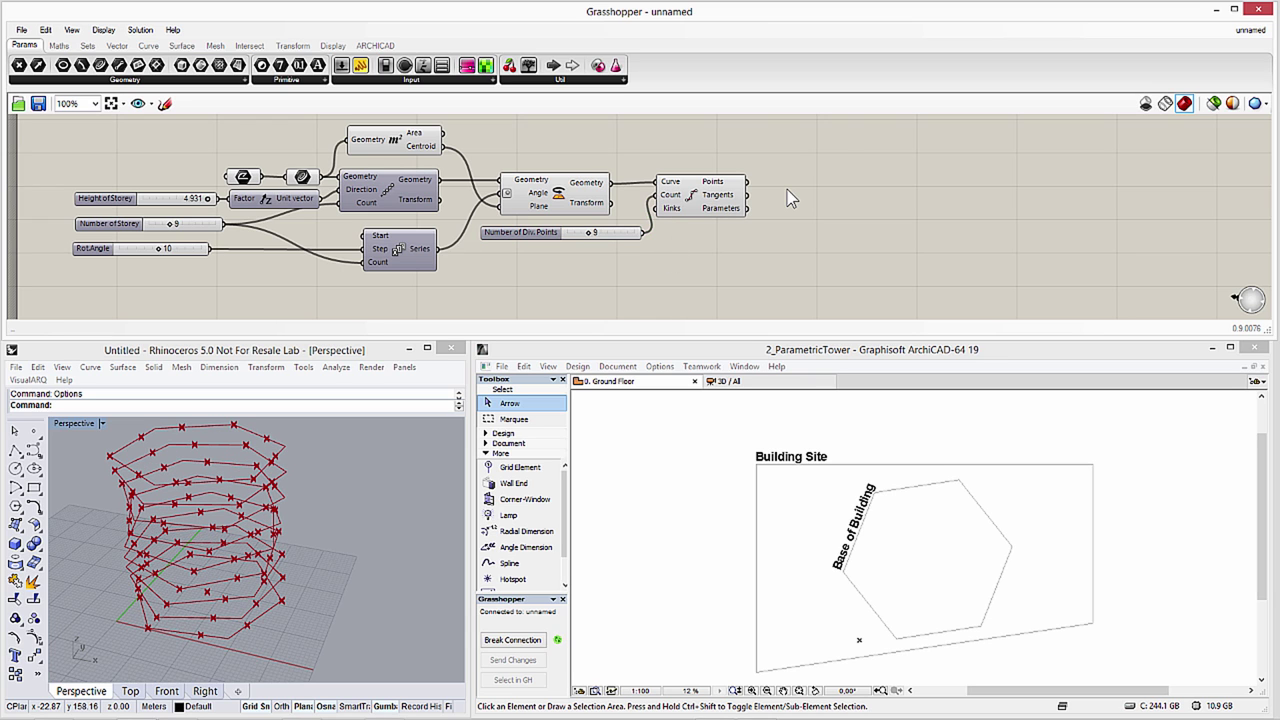
text(point)
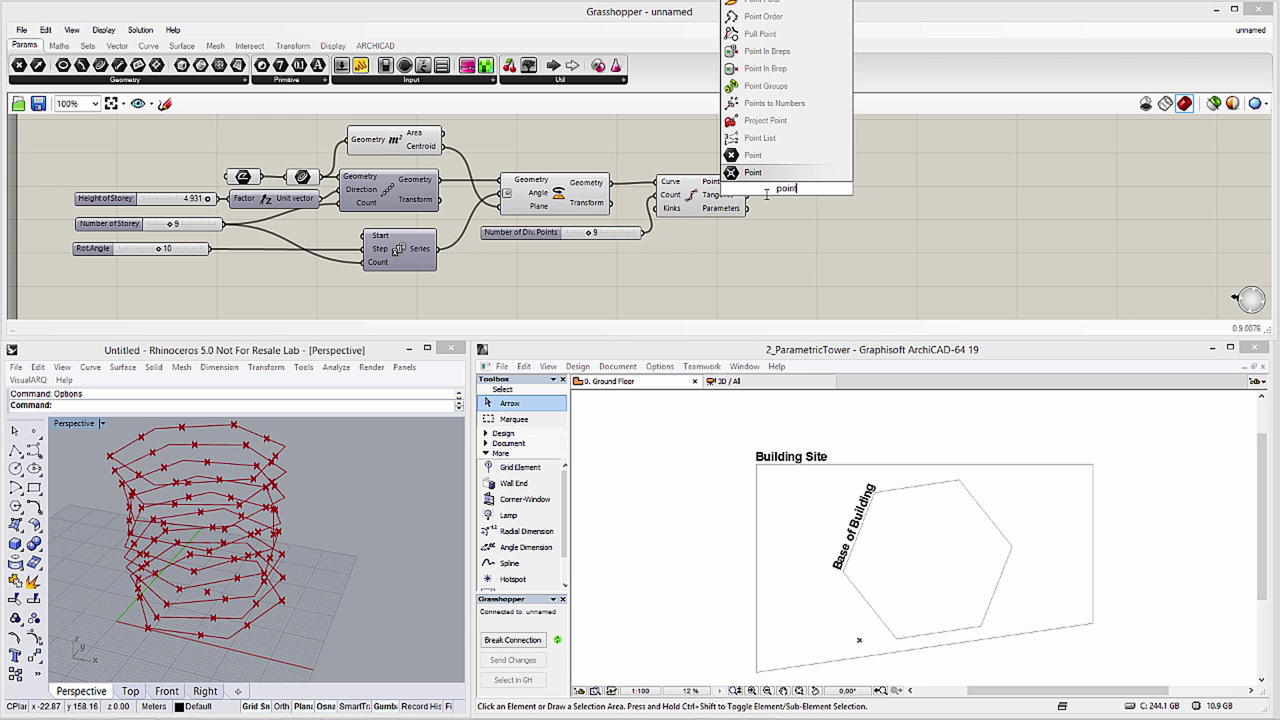
click(760, 140)
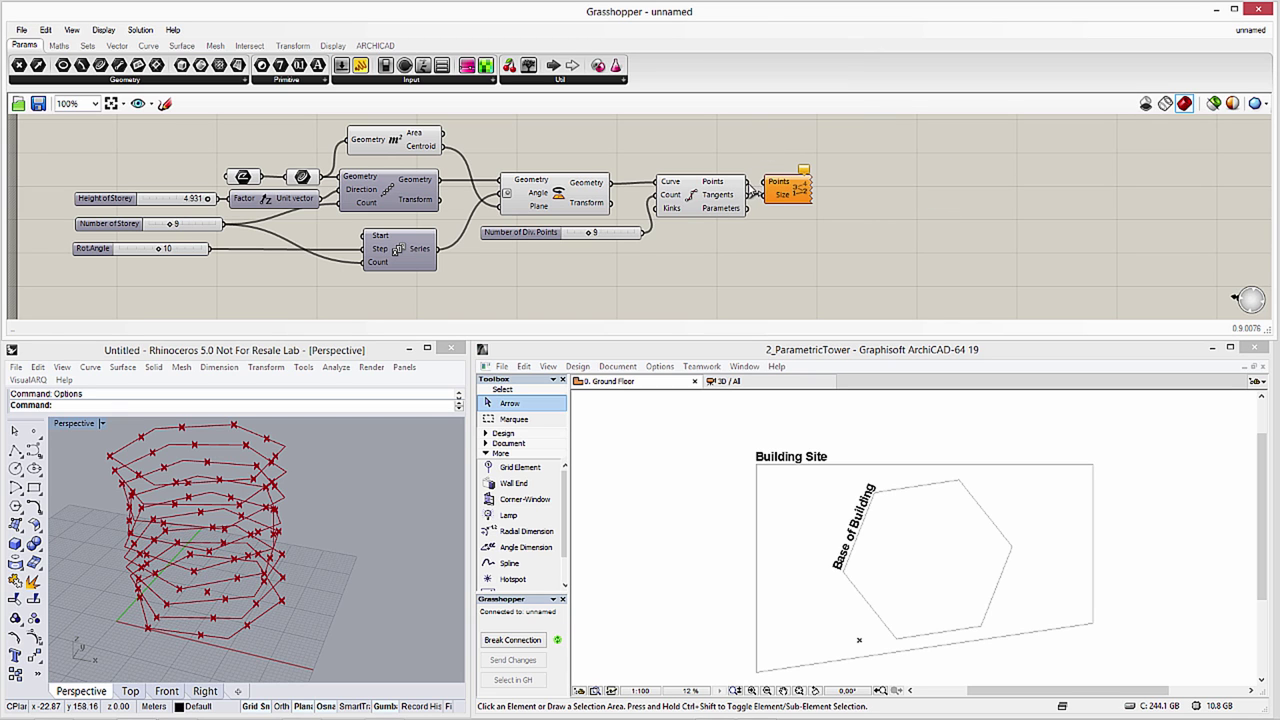
- Set Point List's Size to 2 and inspect the point numbering on the tower up close in Rhino's Perspective view
right_click(780, 194)
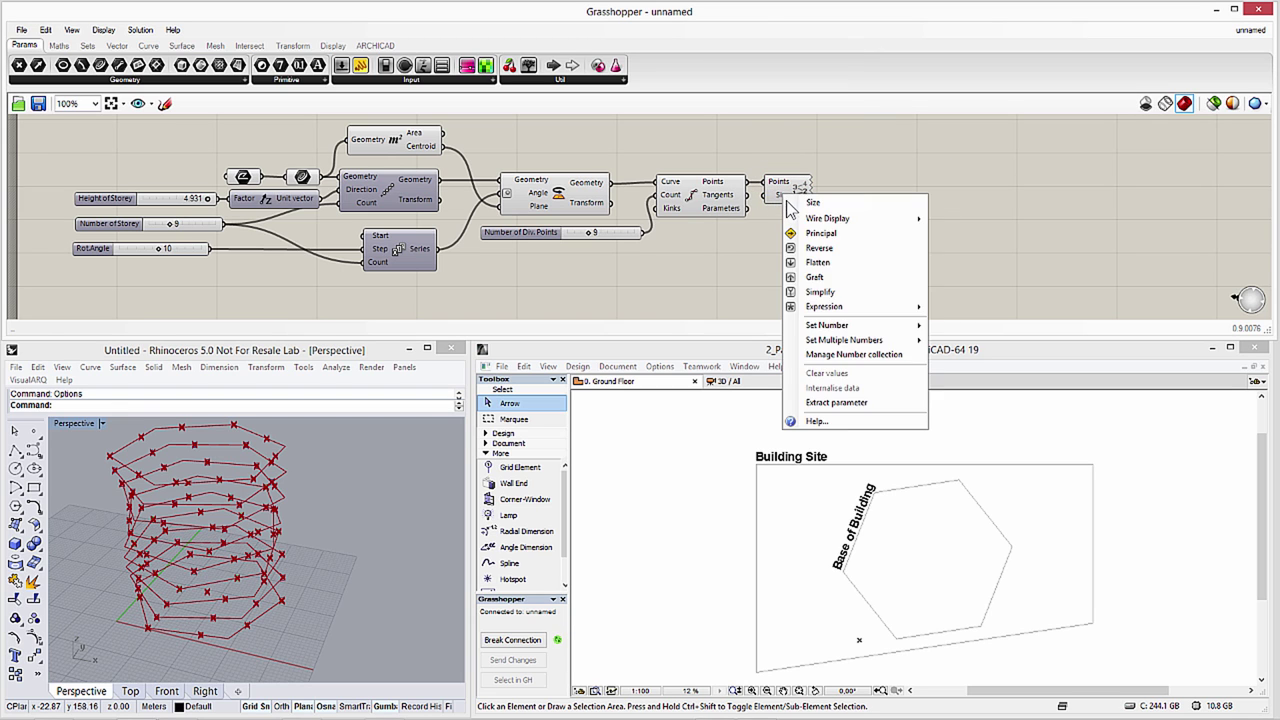
mouse_move(826, 327)
click(962, 325)
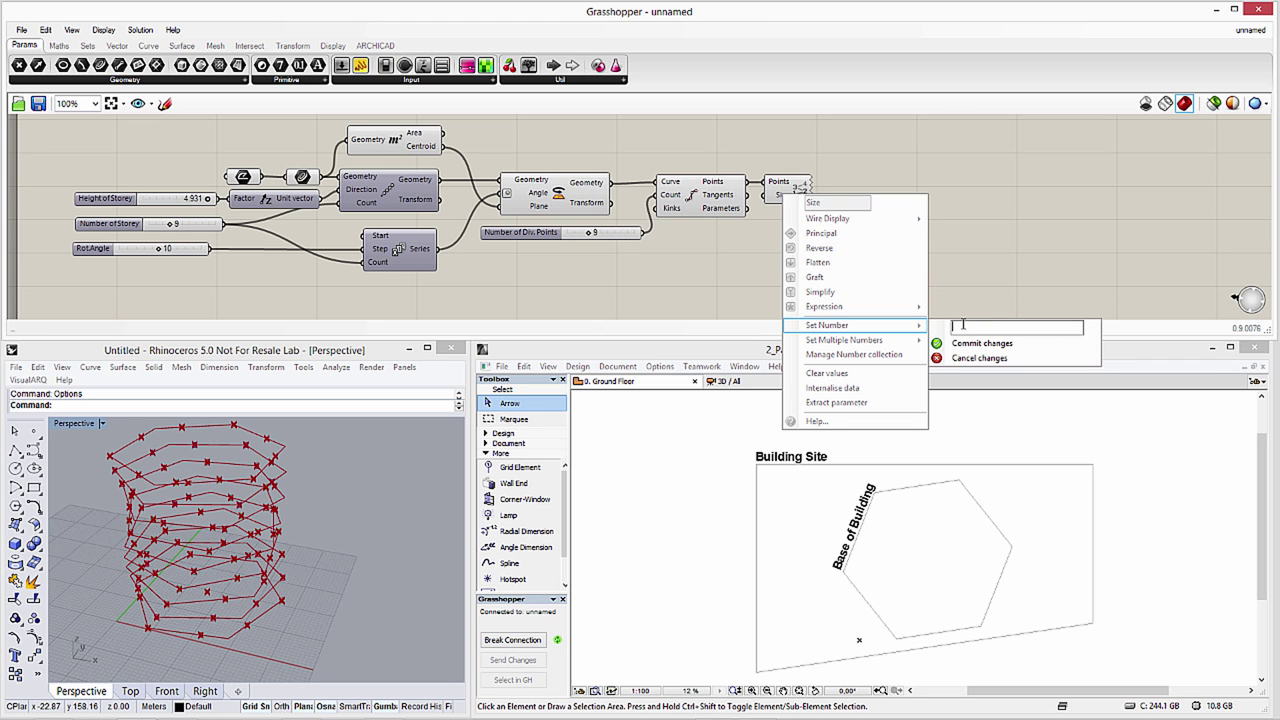
text(2)
click(962, 343)
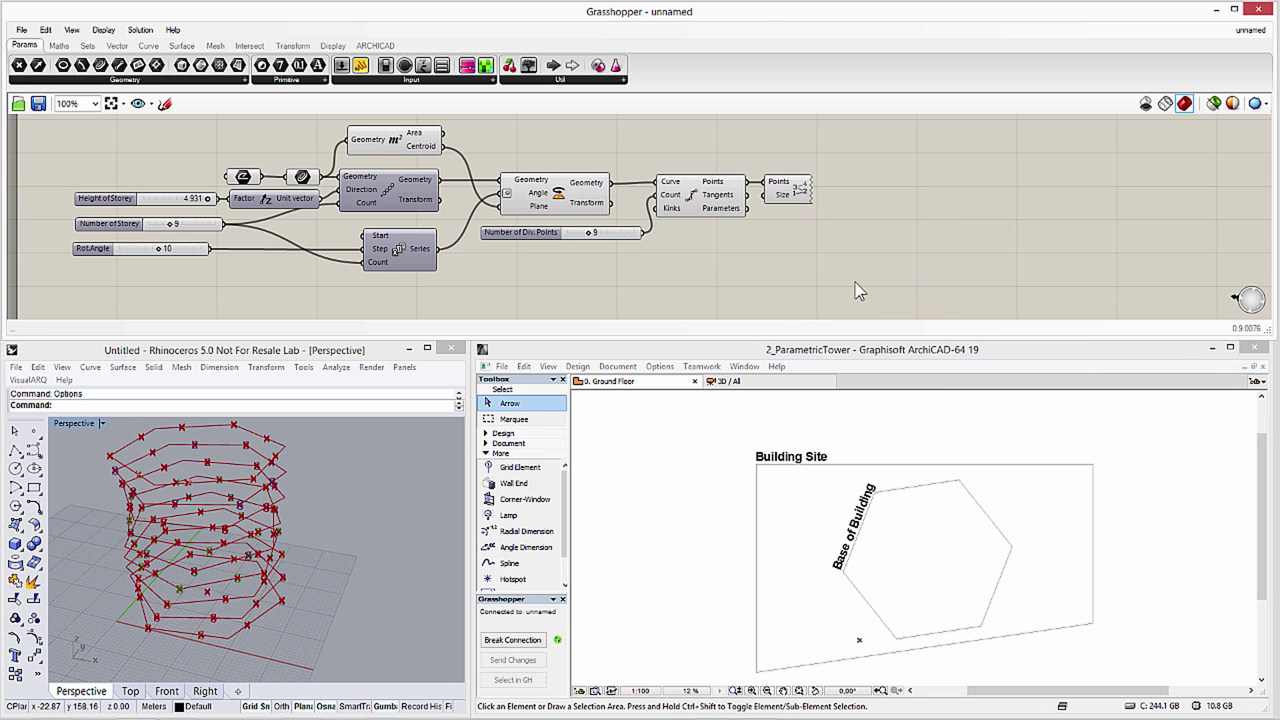
scroll(366, 543, up, 5)
scroll(366, 543, up, 2)
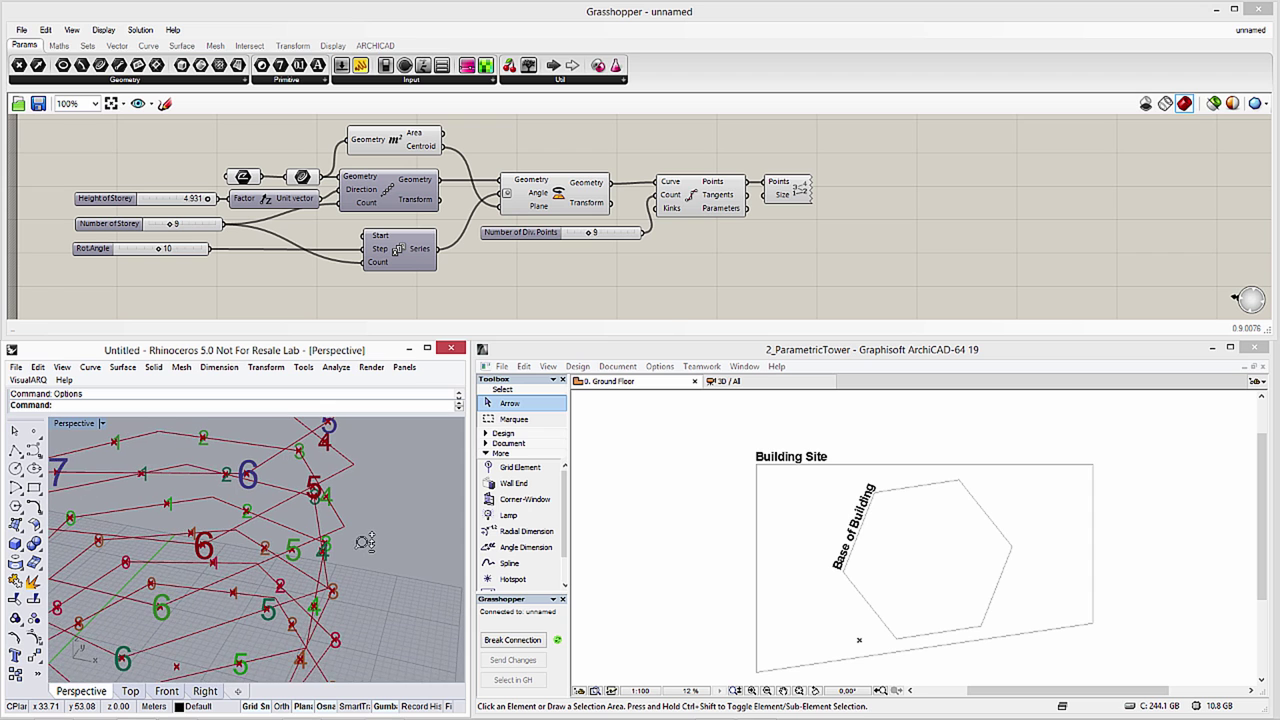
scroll(365, 538, up, 3)
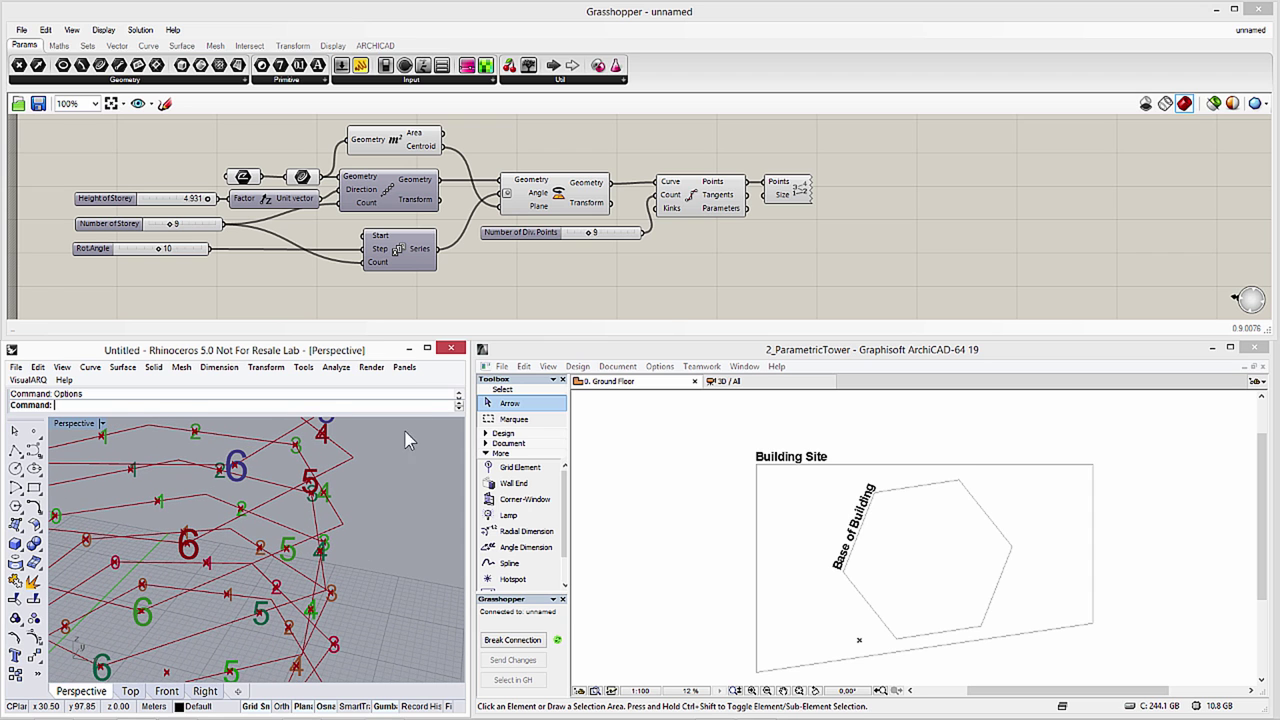
- Add a Flip Matrix component below Point List and connect Divide Curve's Points output to its Data input
double_click(775, 226)
text(flip)
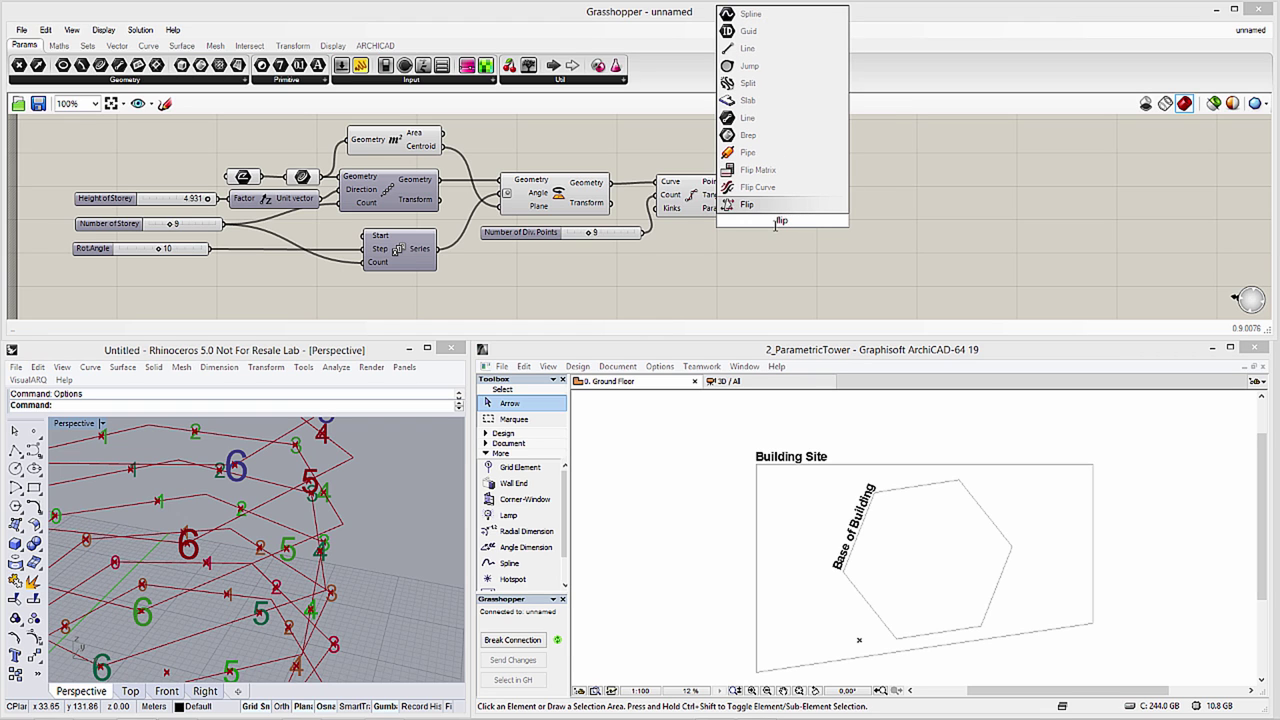
click(757, 170)
drag(768, 222, 789, 224)
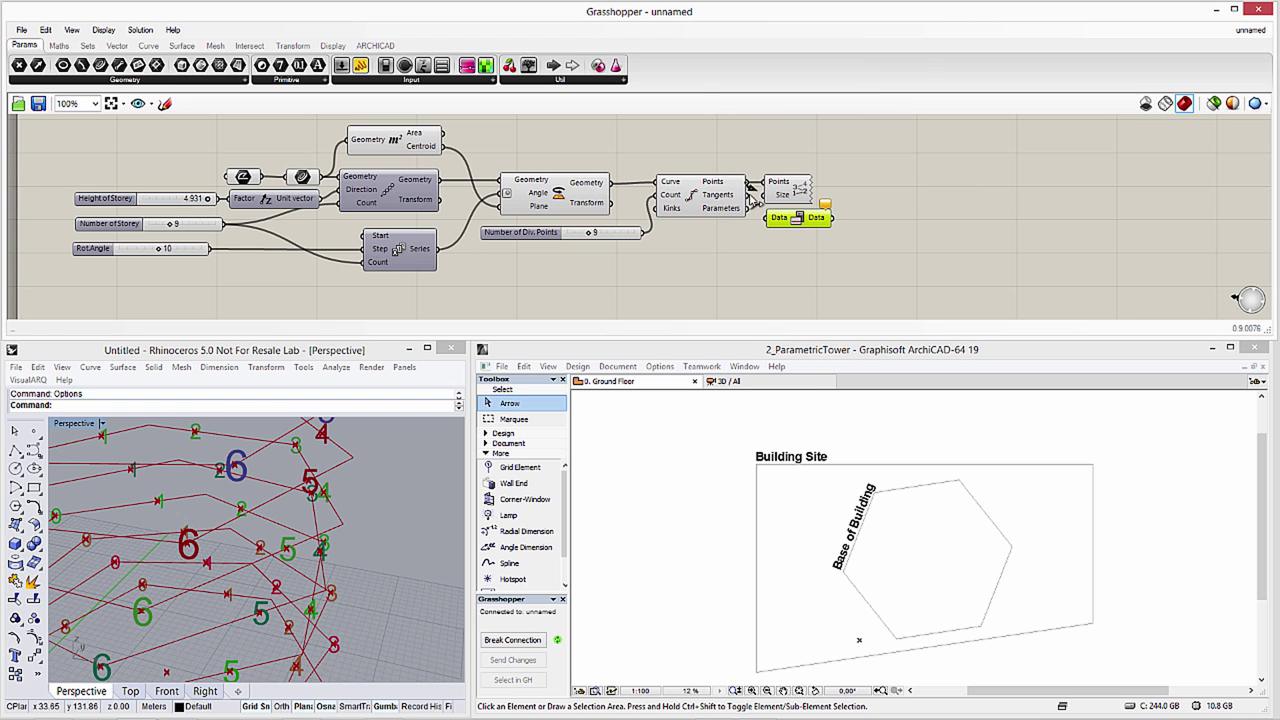
drag(749, 184, 768, 218)
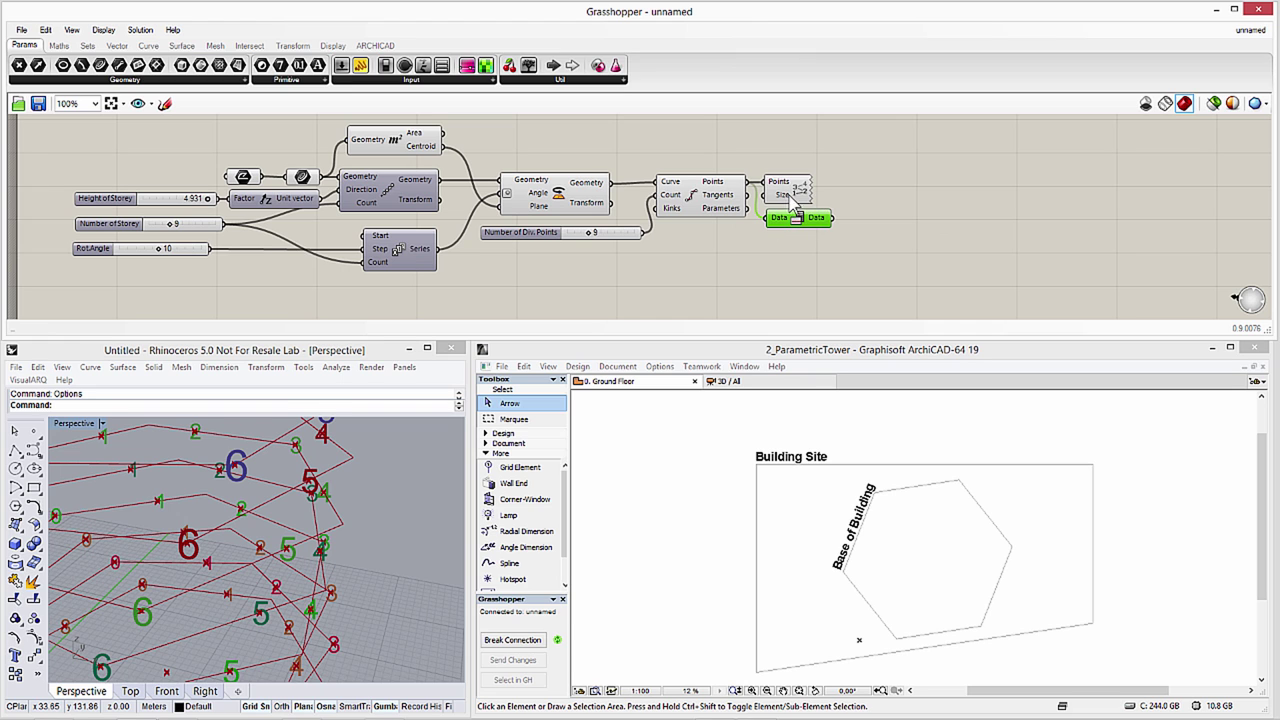
- Rewire Point List's Points input to Flip Matrix's Data output and check the new point numbering on the tower in Rhino
drag(785, 197, 841, 176)
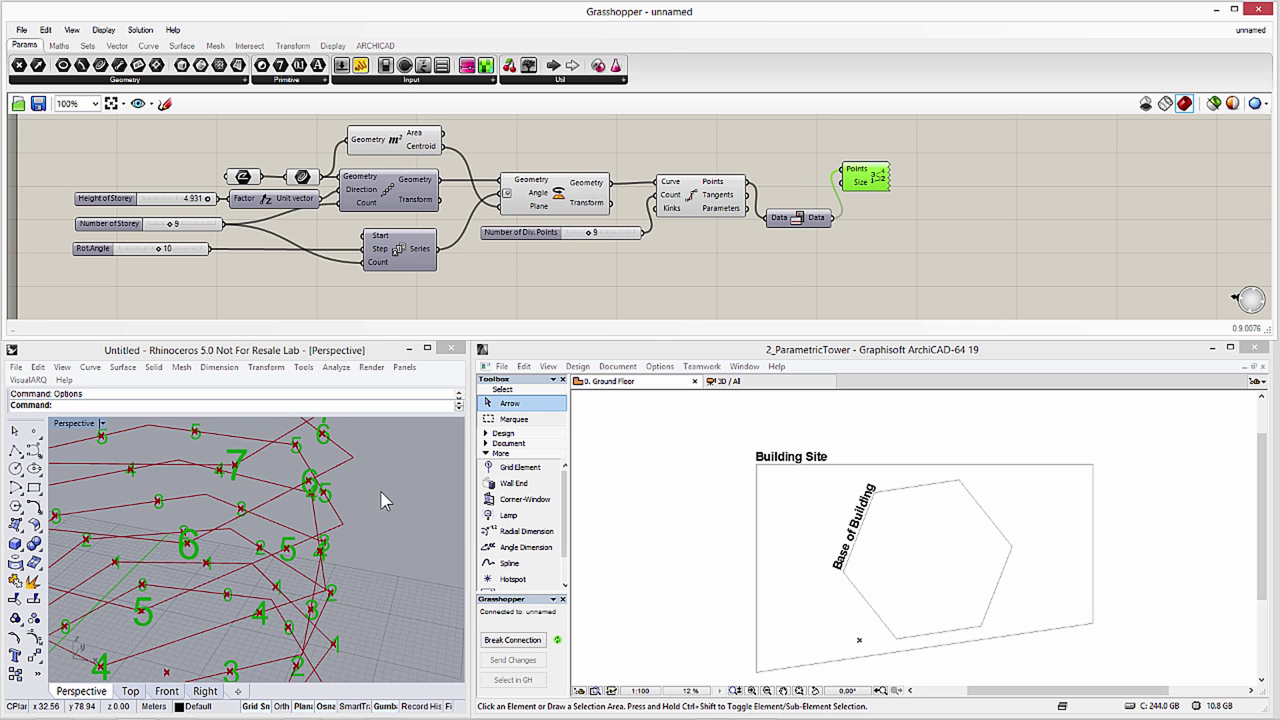
click(384, 496)
scroll(383, 505, down, 5)
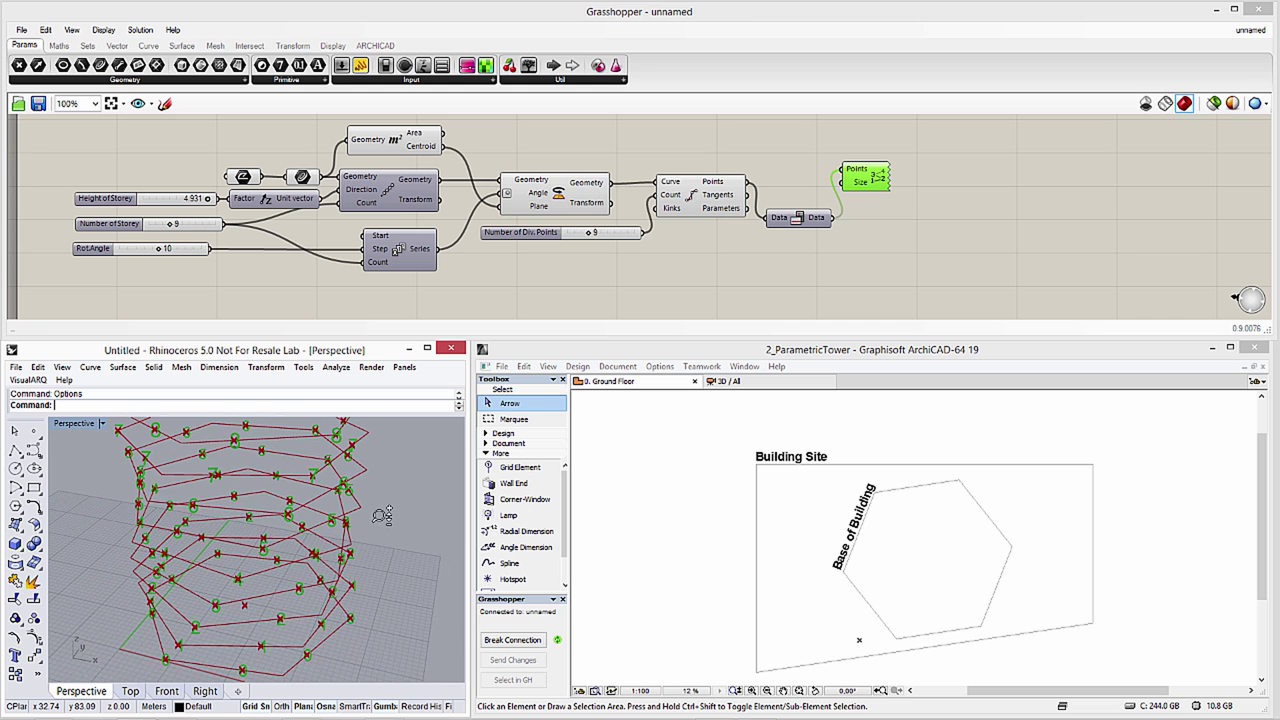
right_drag(383, 512, 372, 572)
scroll(373, 572, up, 3)
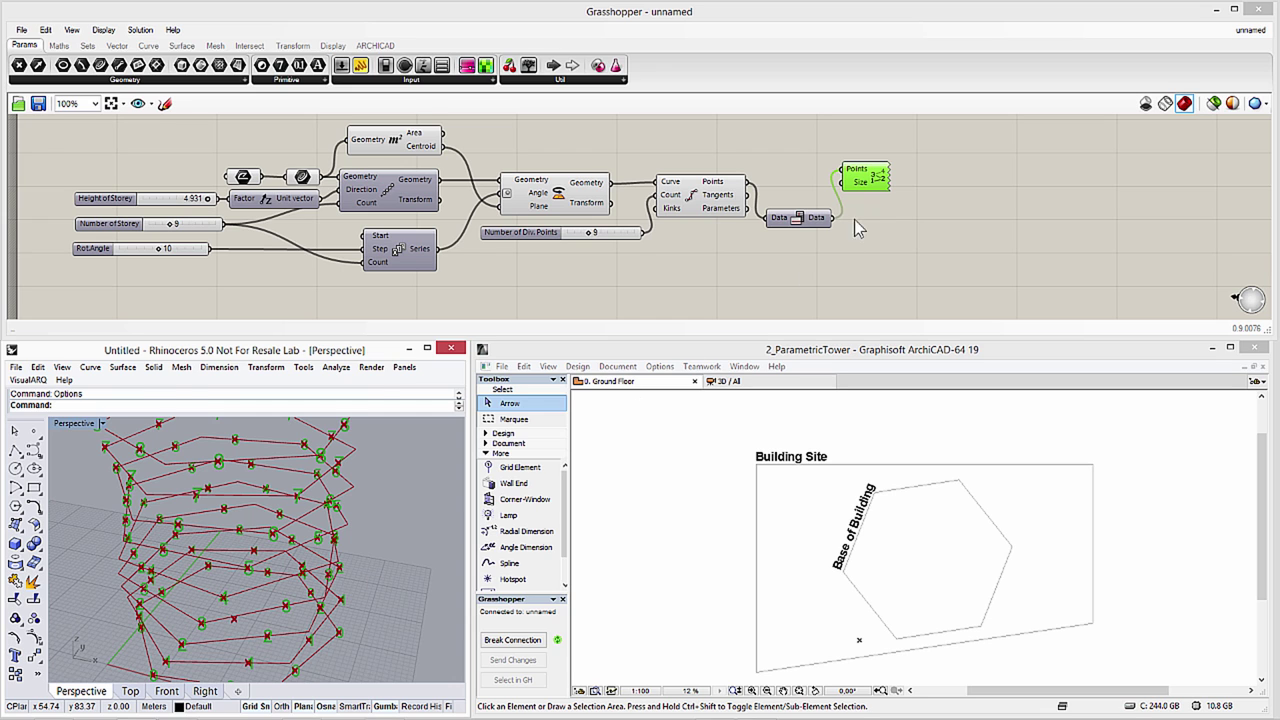
click(904, 190)
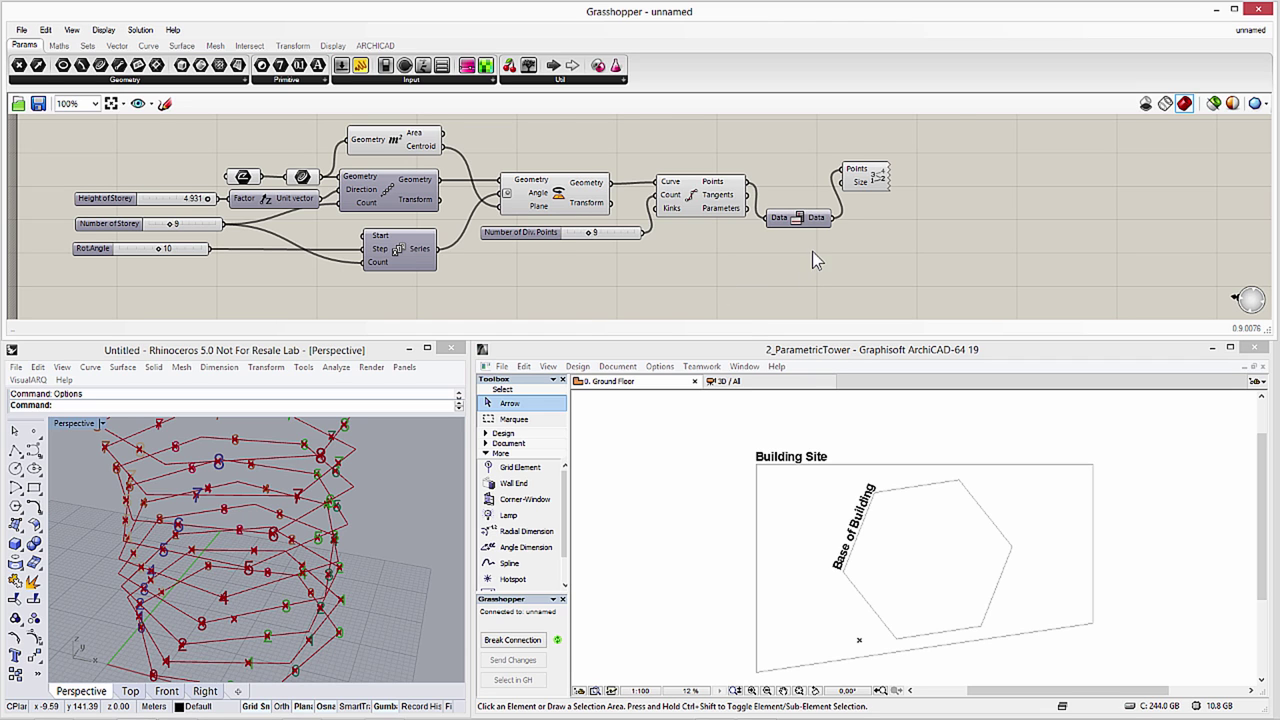
- Add an Interpolate curve component below Point List and connect Flip Matrix's Data output to its Vertices input
right_drag(812, 252, 709, 283)
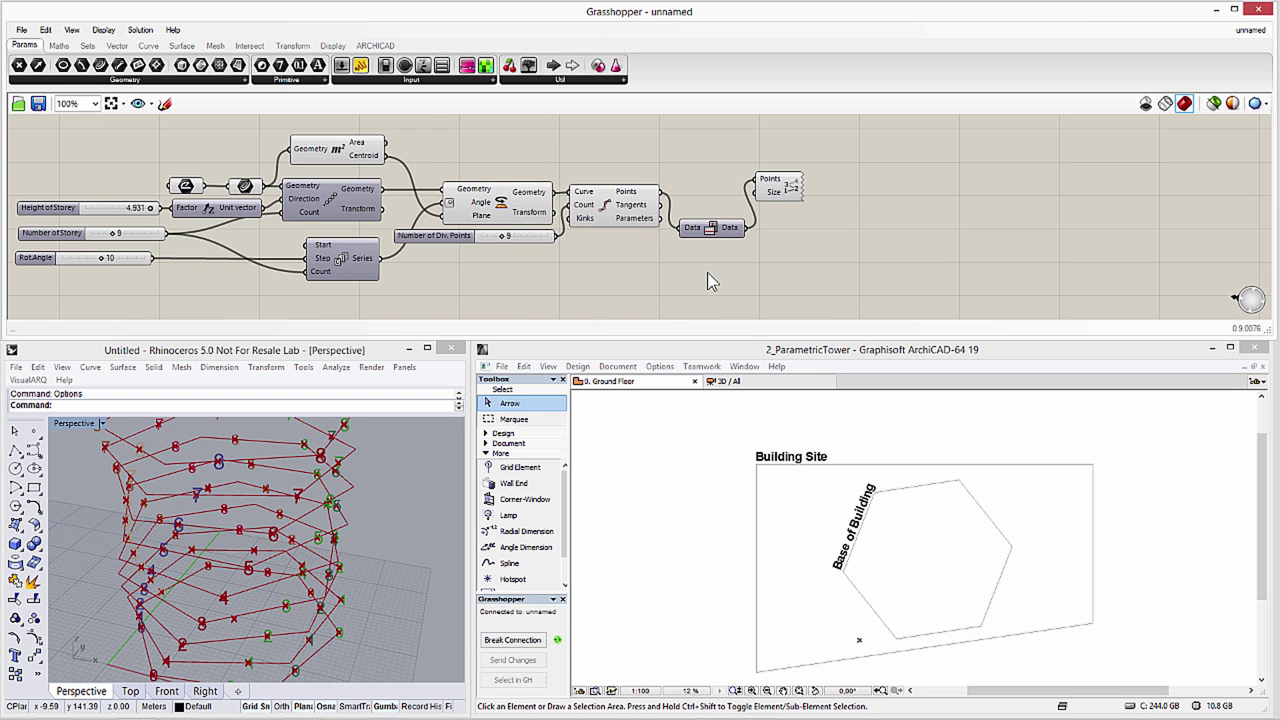
double_click(788, 245)
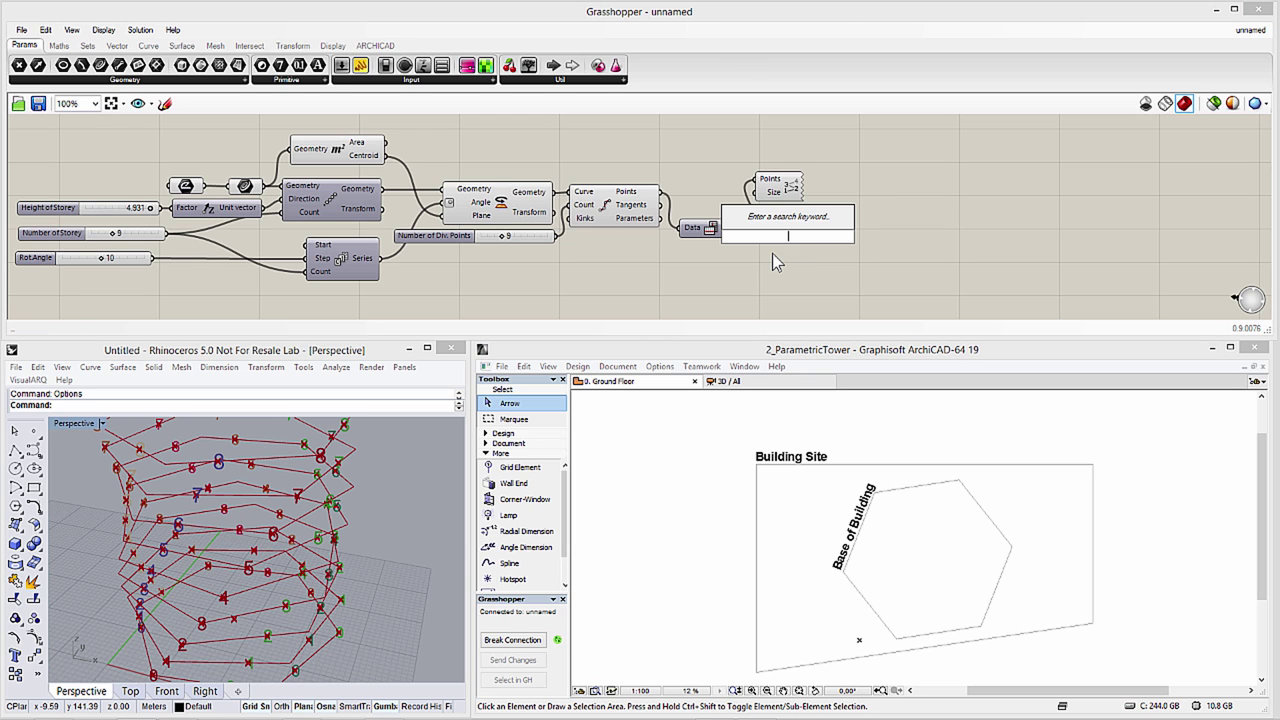
text(interpo)
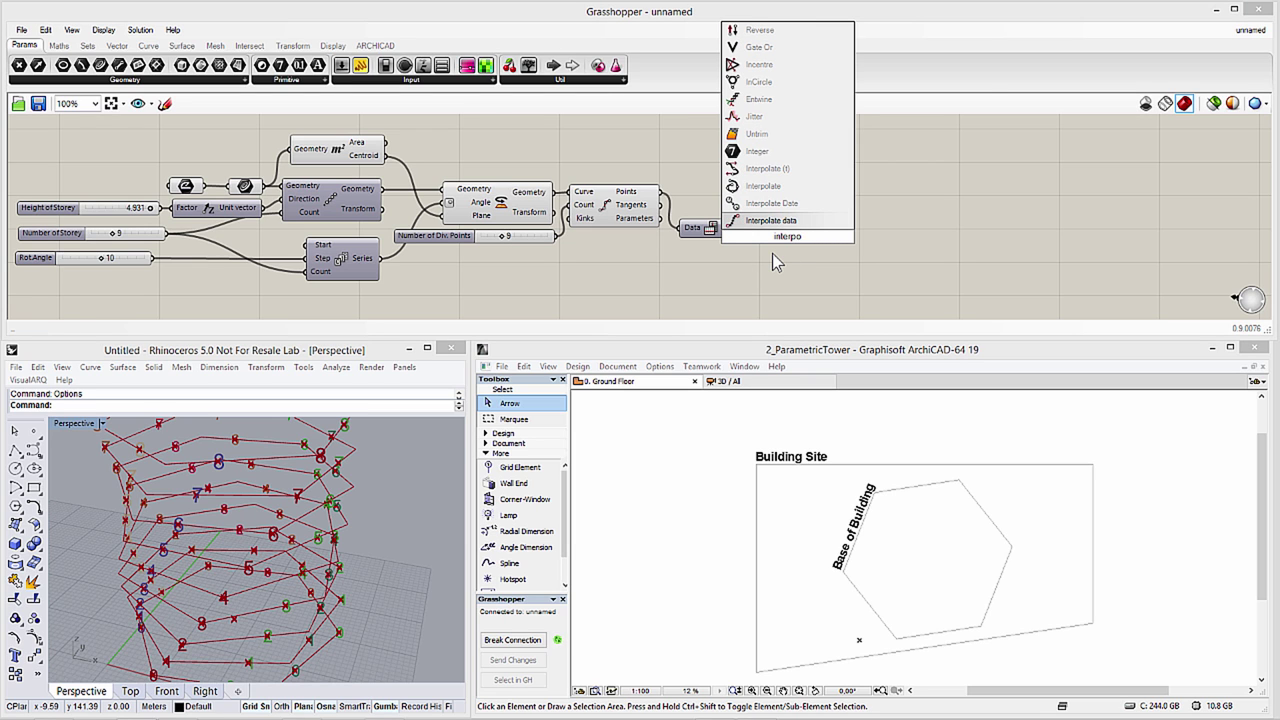
click(765, 190)
drag(779, 230, 745, 228)
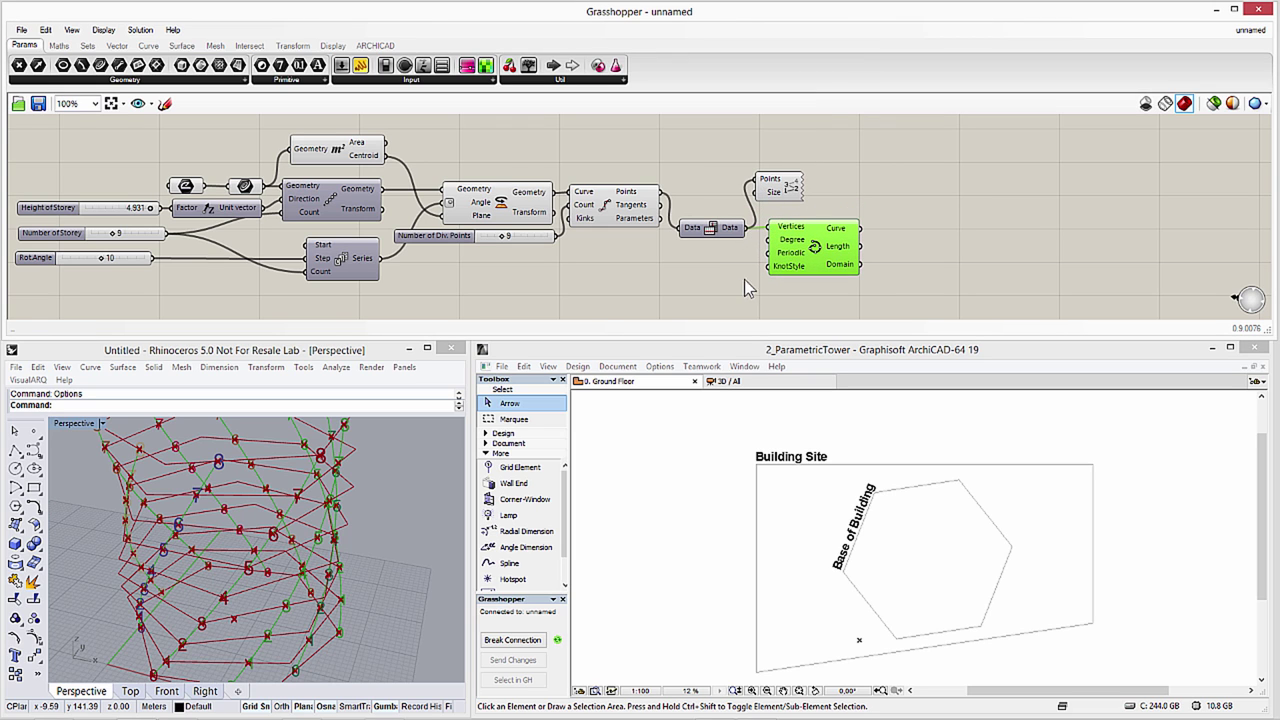
click(737, 289)
- Turn off Point List's preview and move Flip Matrix, Point List and Interpolate together up beside Divide Curve
right_click(779, 188)
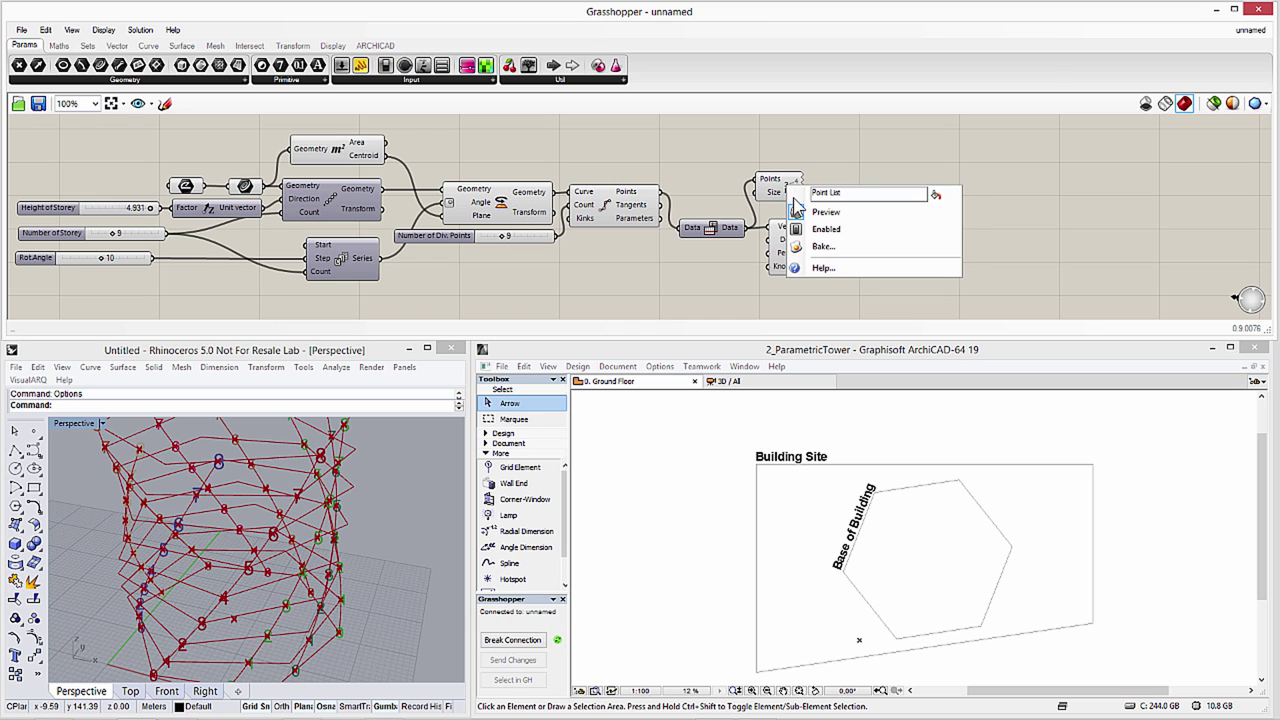
key(Escape)
drag(886, 283, 712, 170)
drag(712, 230, 703, 197)
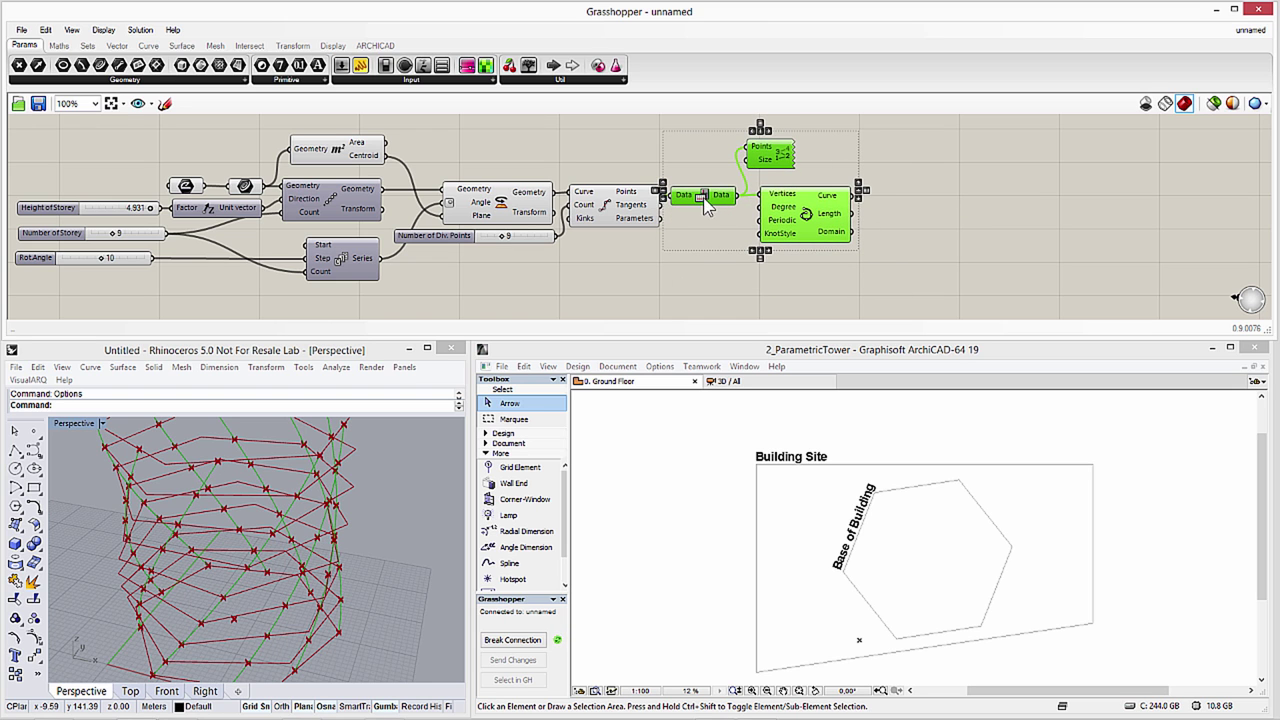
click(718, 263)
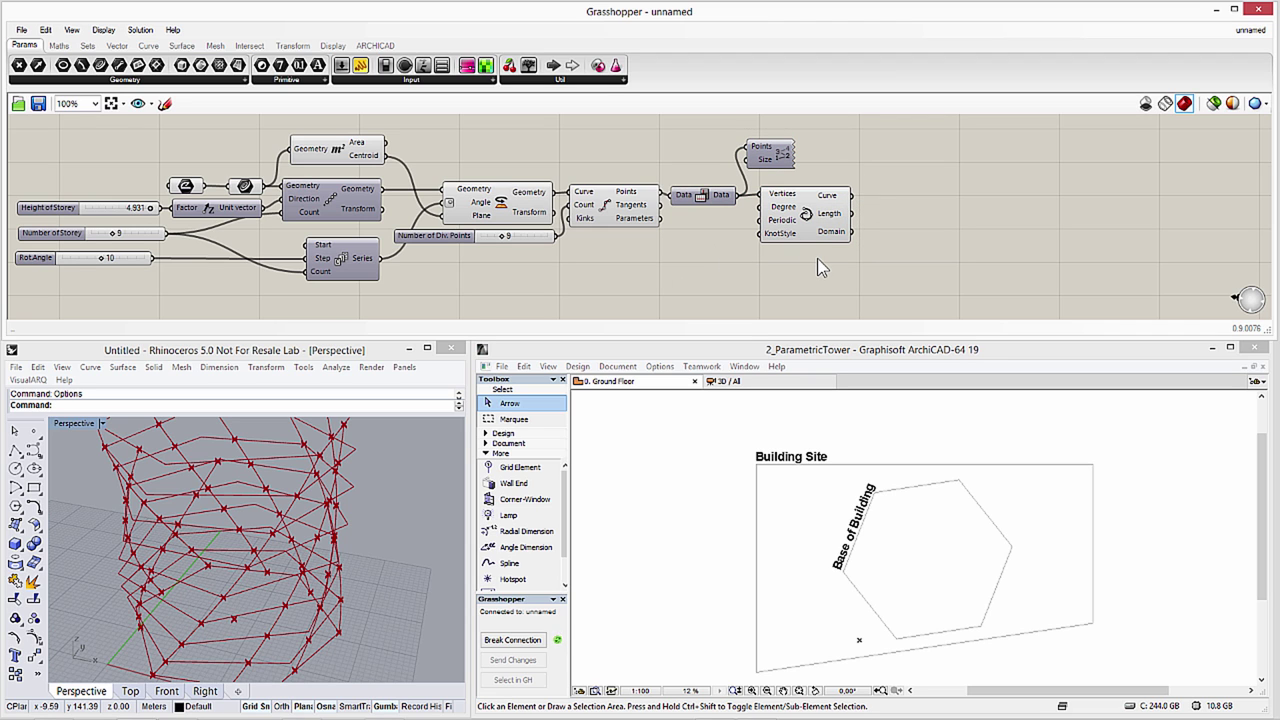
- Add an ARCHICAD Slab component above Divide Curve and connect Rotate's Geometry output to its Curve input
click(812, 218)
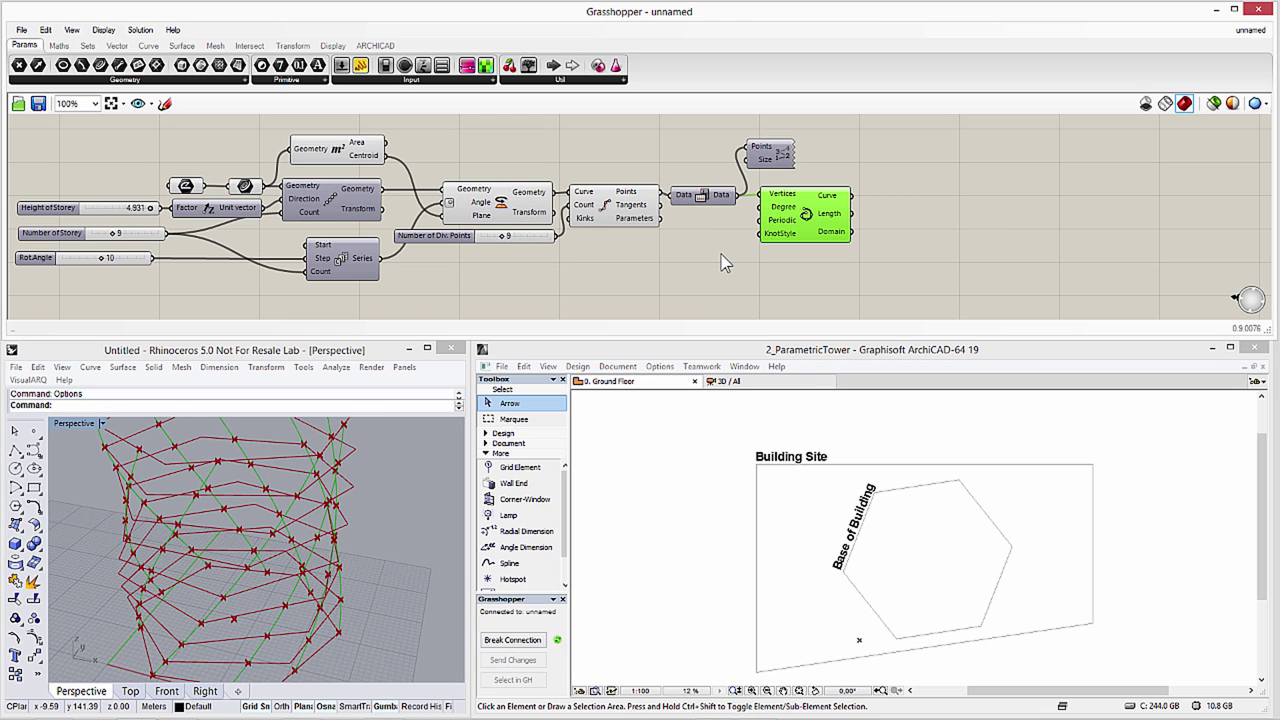
scroll(430, 490, down, 3)
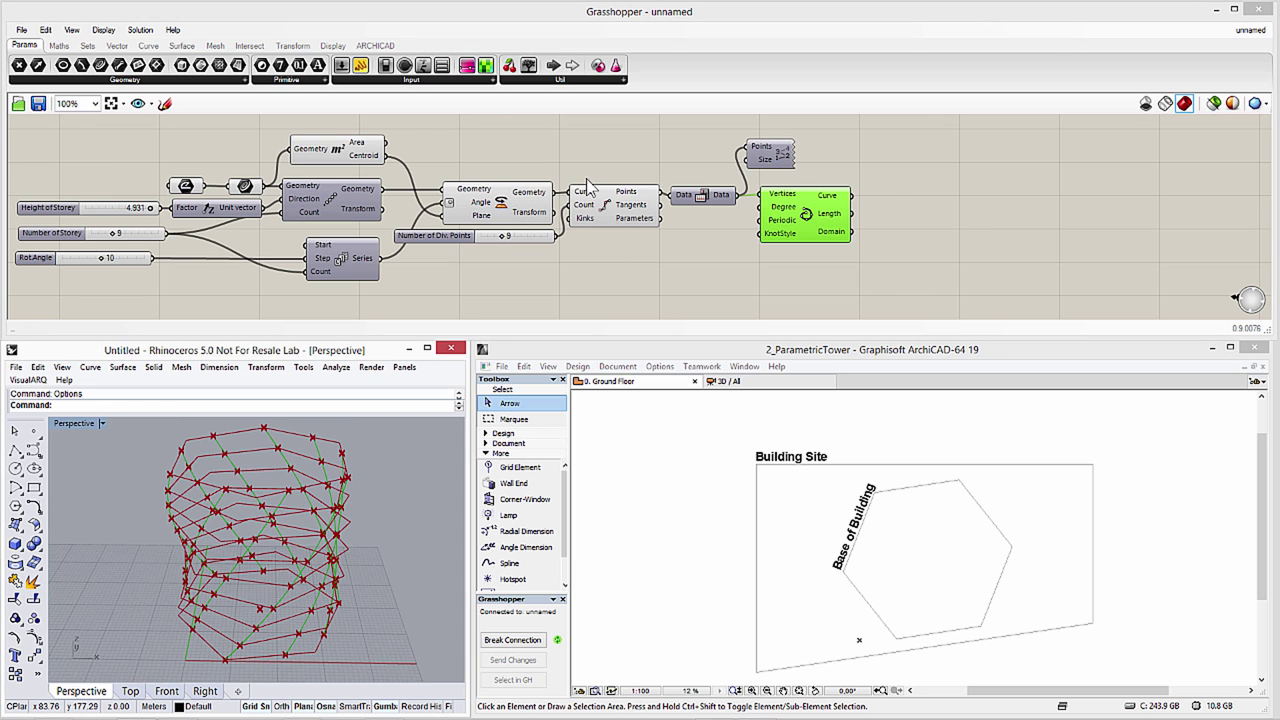
click(375, 45)
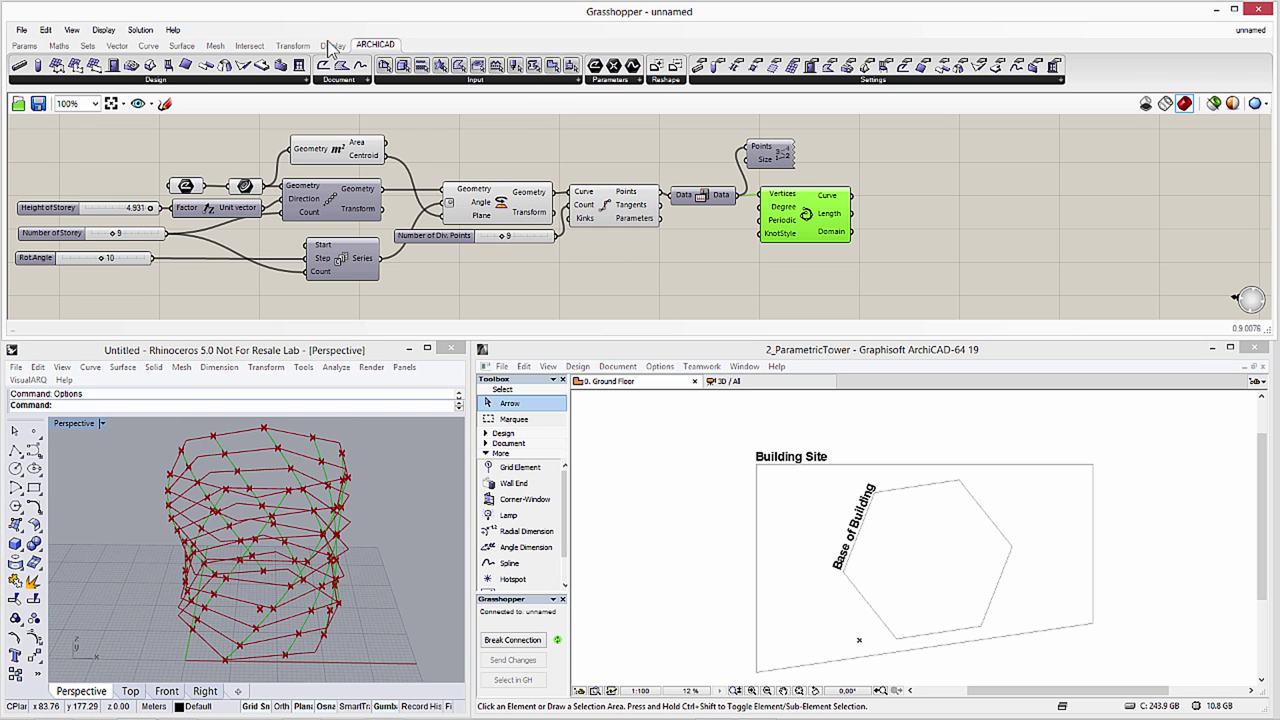
drag(268, 66, 620, 160)
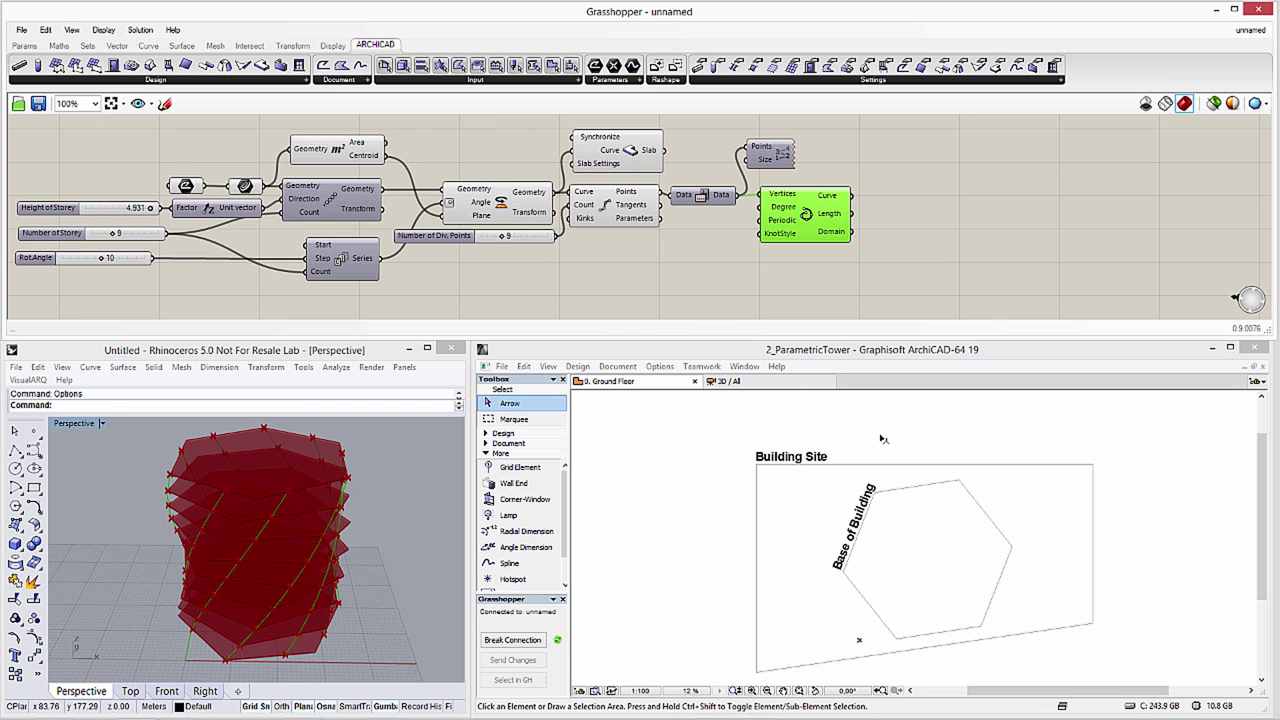
- Switch to ARCHICAD's 3D view and orbit the model to examine the generated tower slabs
click(823, 405)
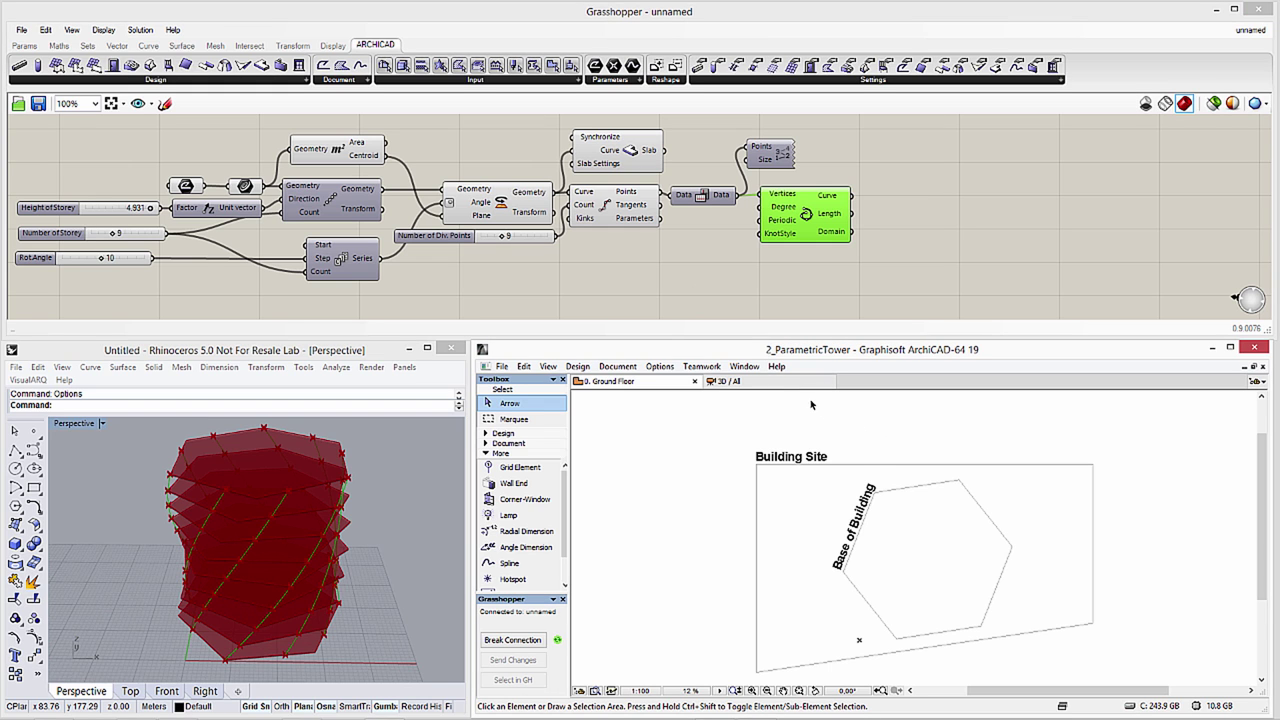
click(790, 384)
shift+middle_drag(955, 588, 937, 468)
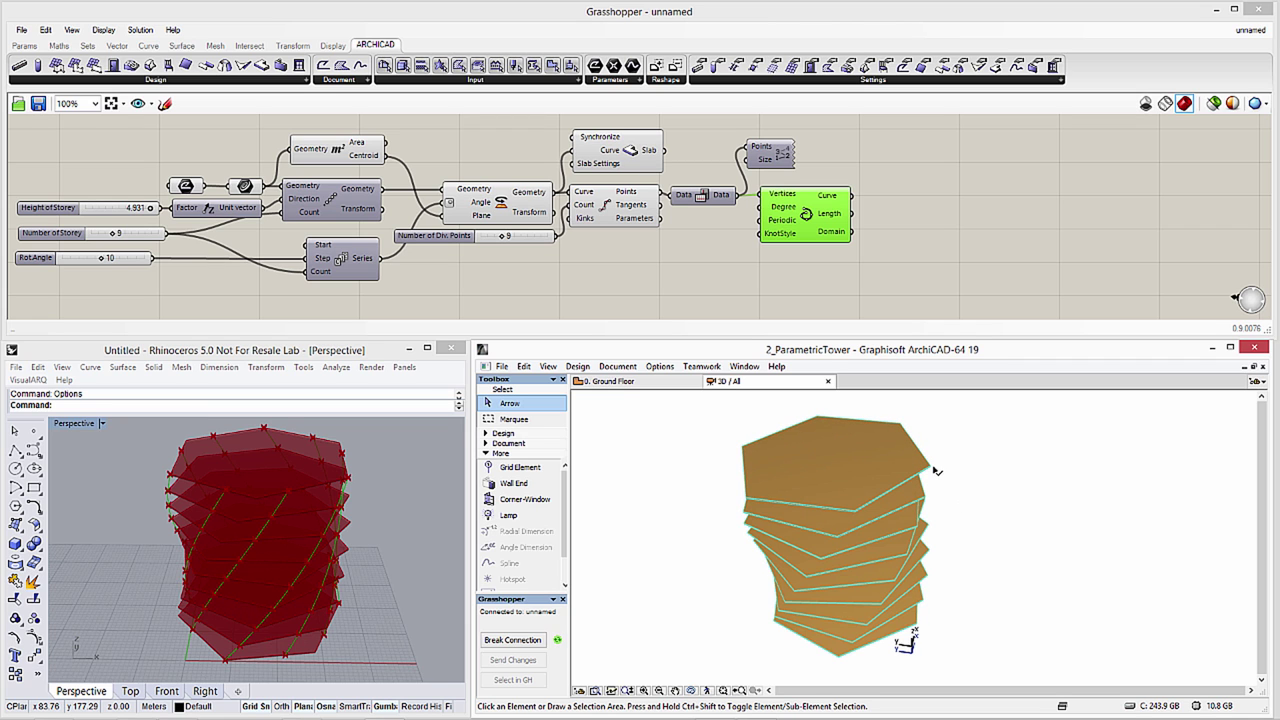
- Select the Slab component to highlight the generated tower slabs, and set Number of Storey to 10
mouse_move(931, 470)
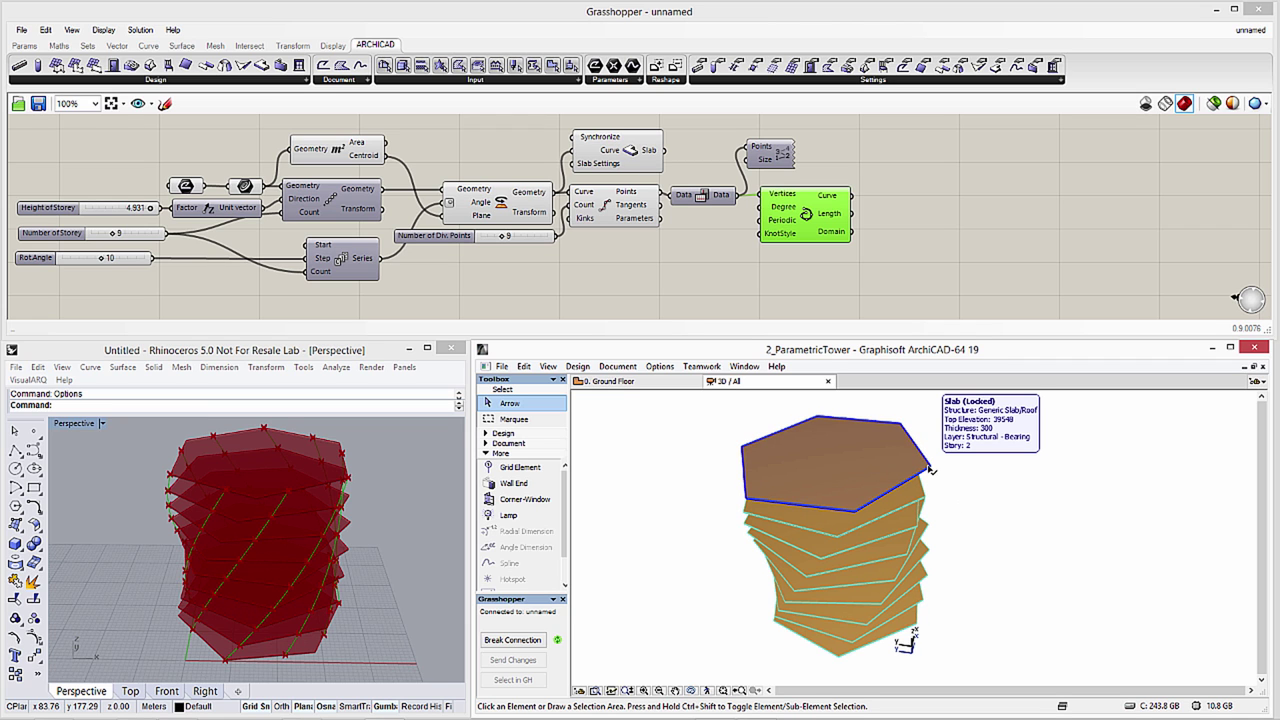
click(617, 156)
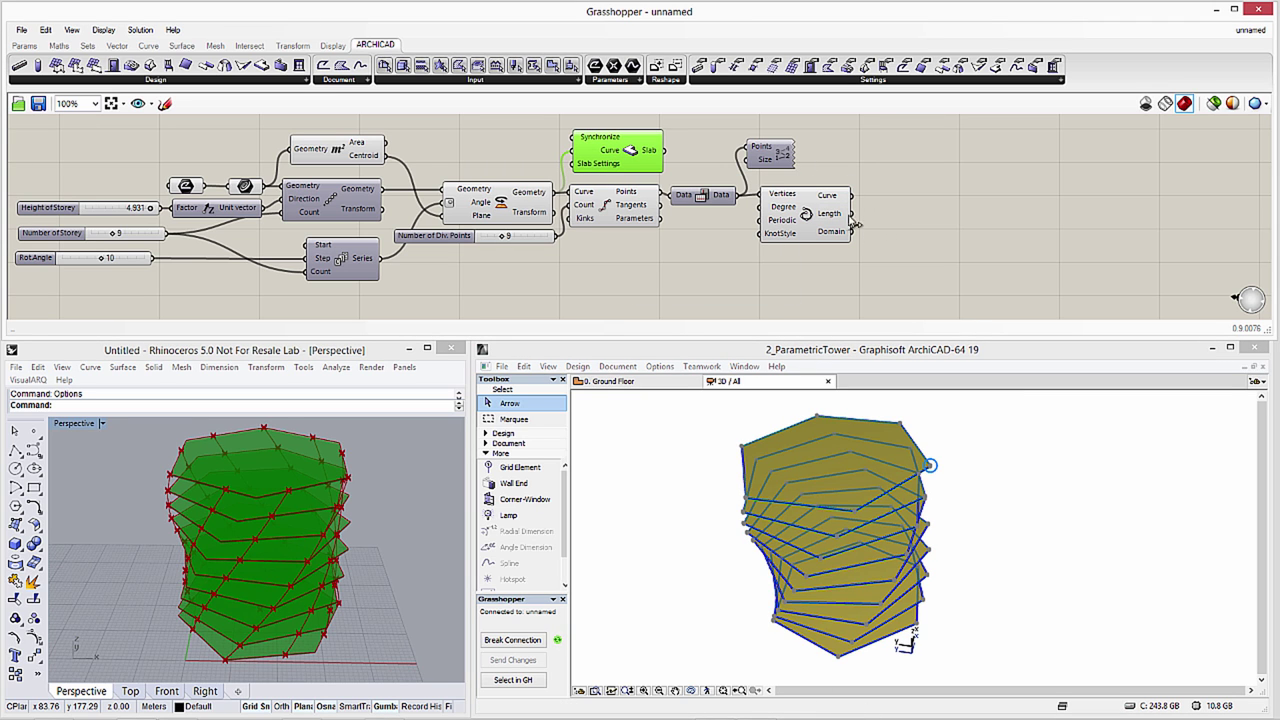
click(116, 236)
drag(116, 236, 116, 235)
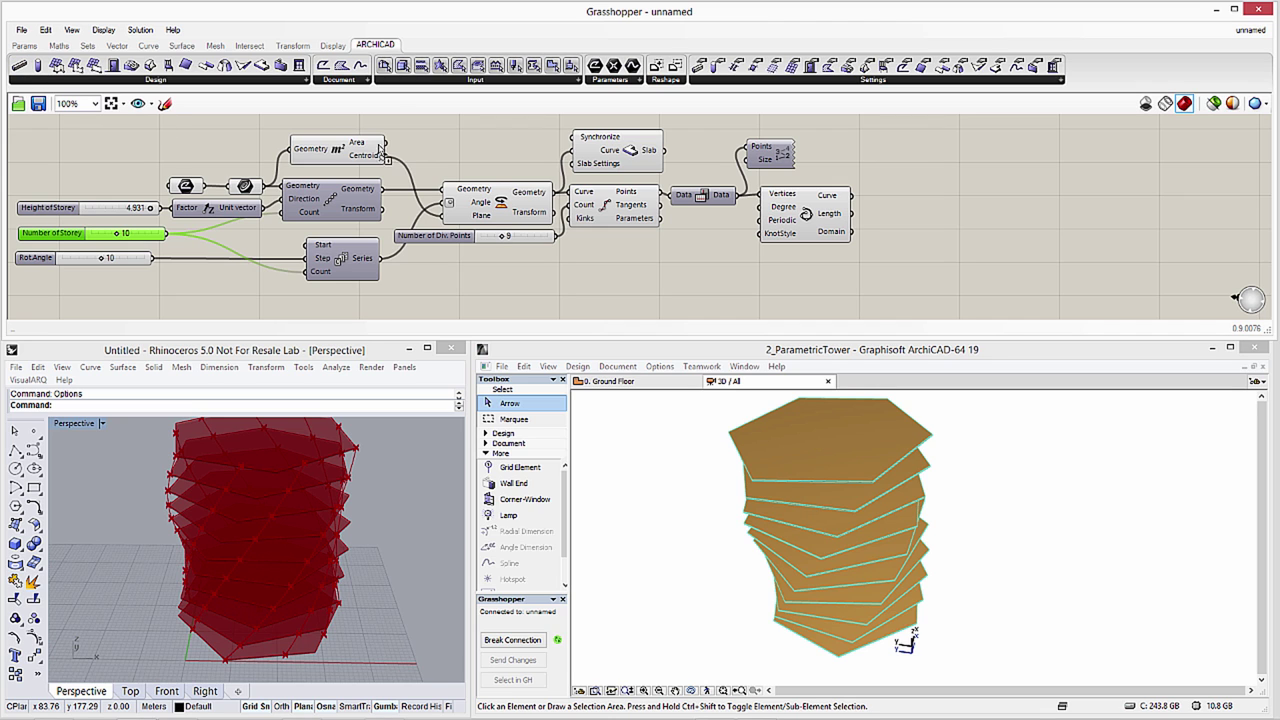
- Add an ARCHICAD Beam component beside Interpolate, connect Interpolate's Curve output to its Curve input, and inspect a generated beam
drag(912, 205, 876, 200)
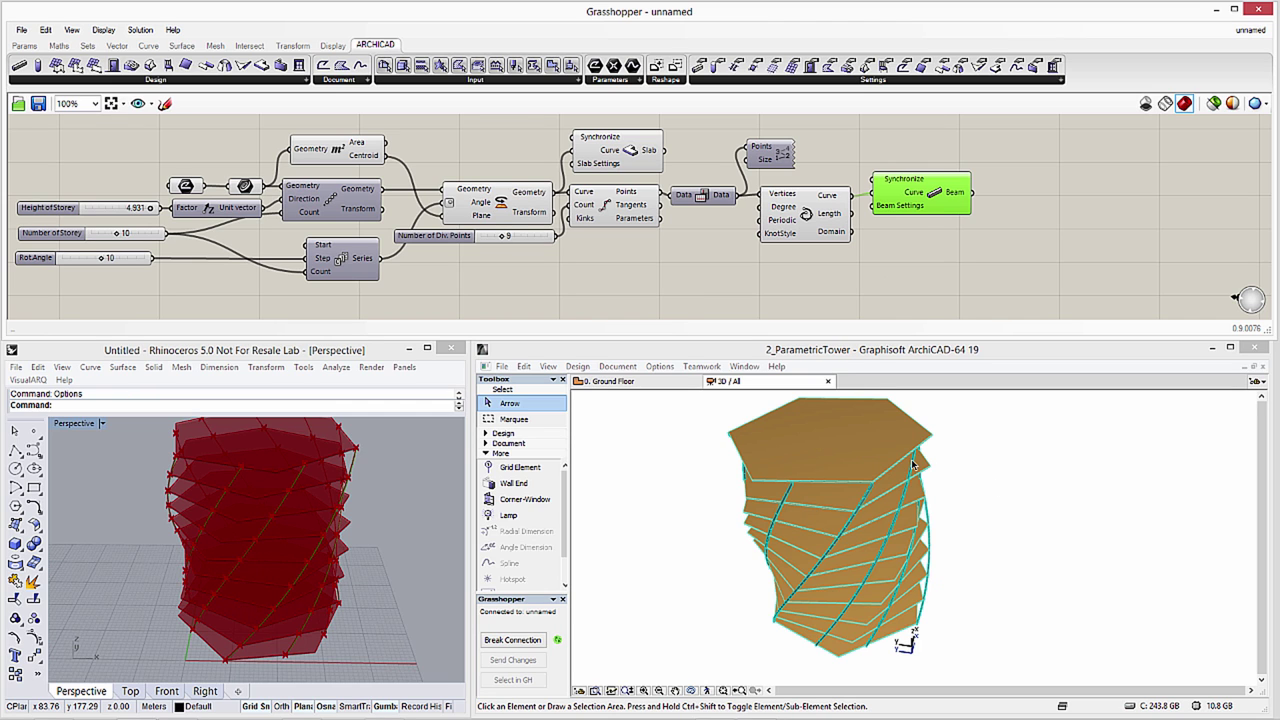
click(955, 465)
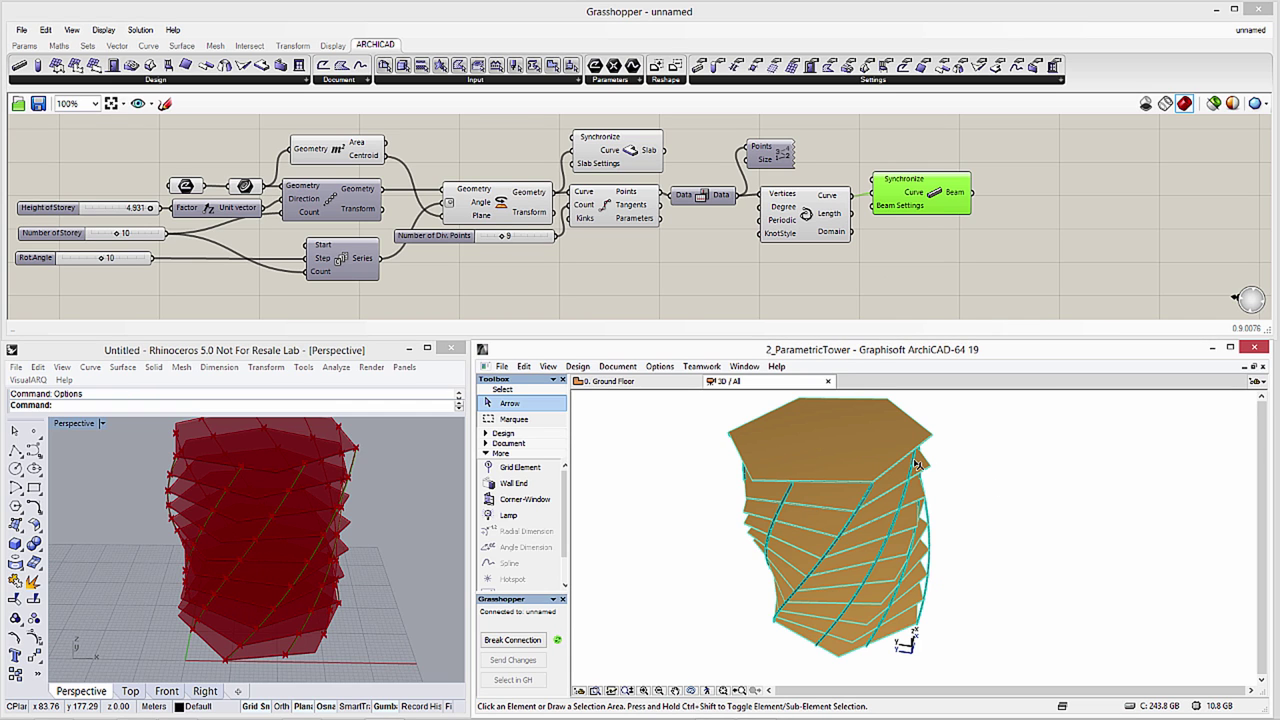
mouse_move(916, 463)
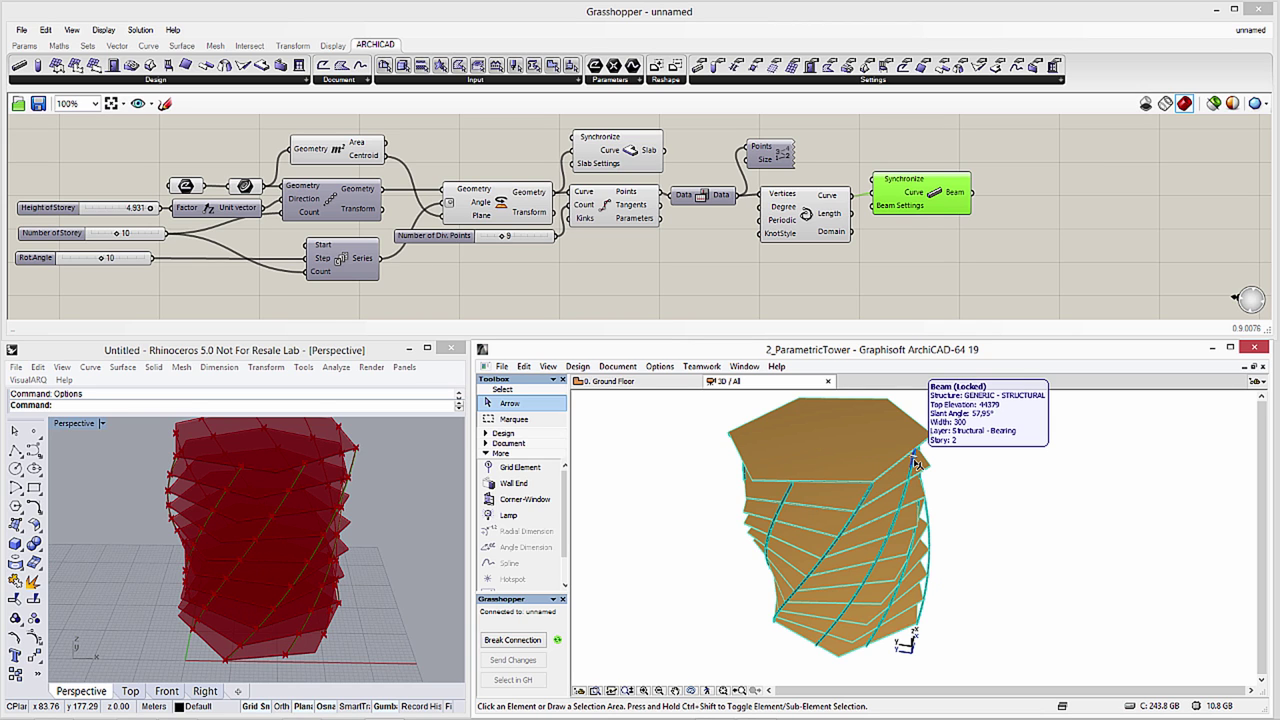
- Return ARCHICAD to the ground floor plan and select the building's base outline through its Grasshopper parameter, moving that parameter slightly up
click(655, 384)
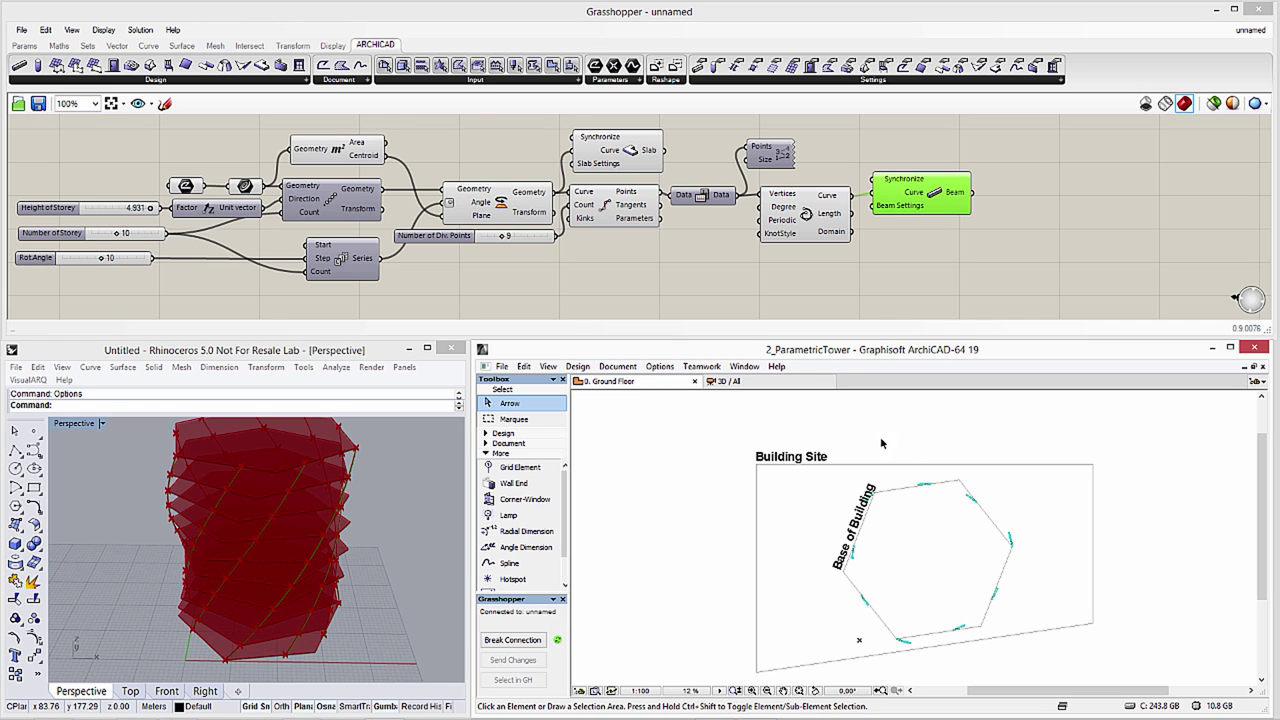
click(190, 192)
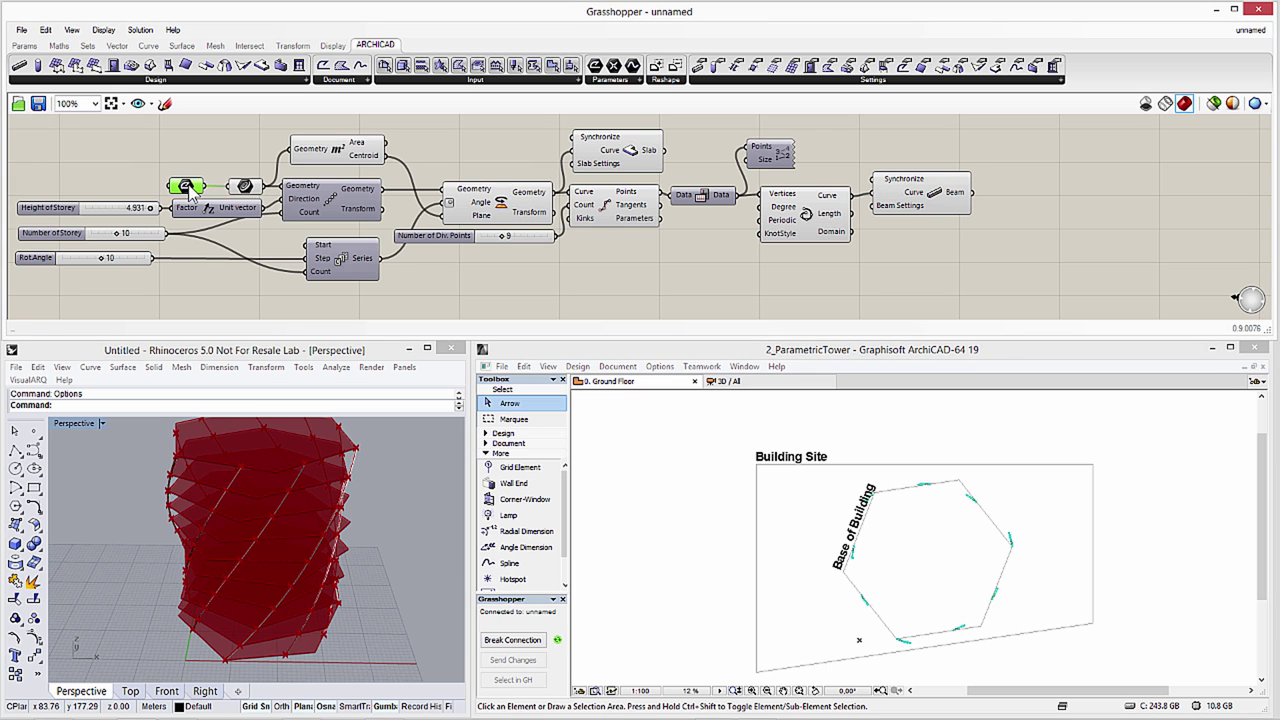
drag(190, 192, 192, 186)
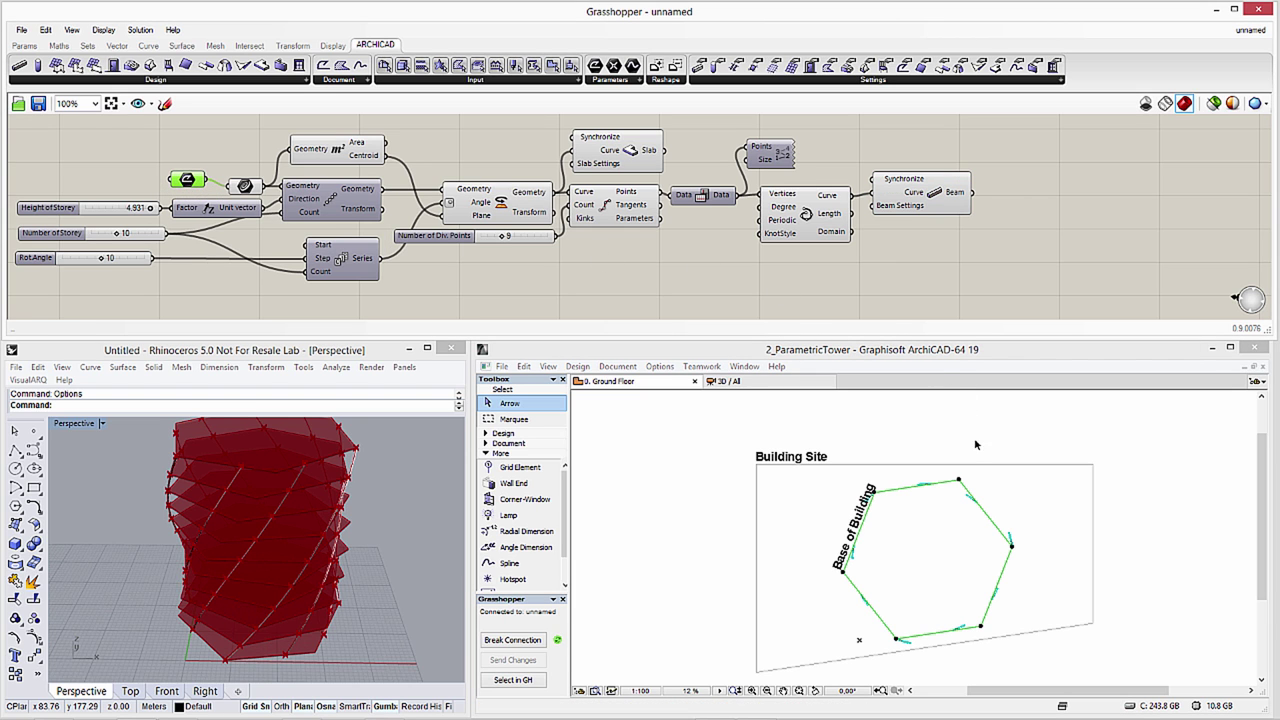
- Stretch the base outline's upper-right and lower-left corners outward within the building site and send the changes to Grasshopper
click(960, 483)
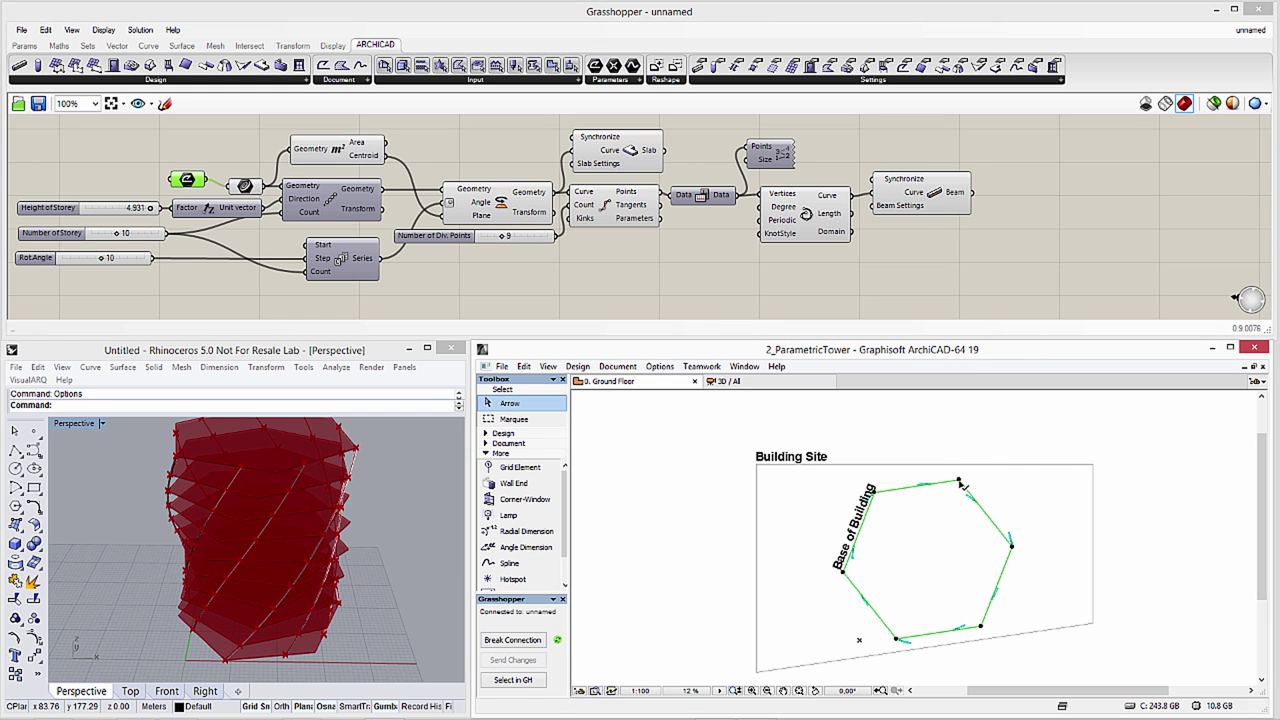
drag(960, 483, 1016, 470)
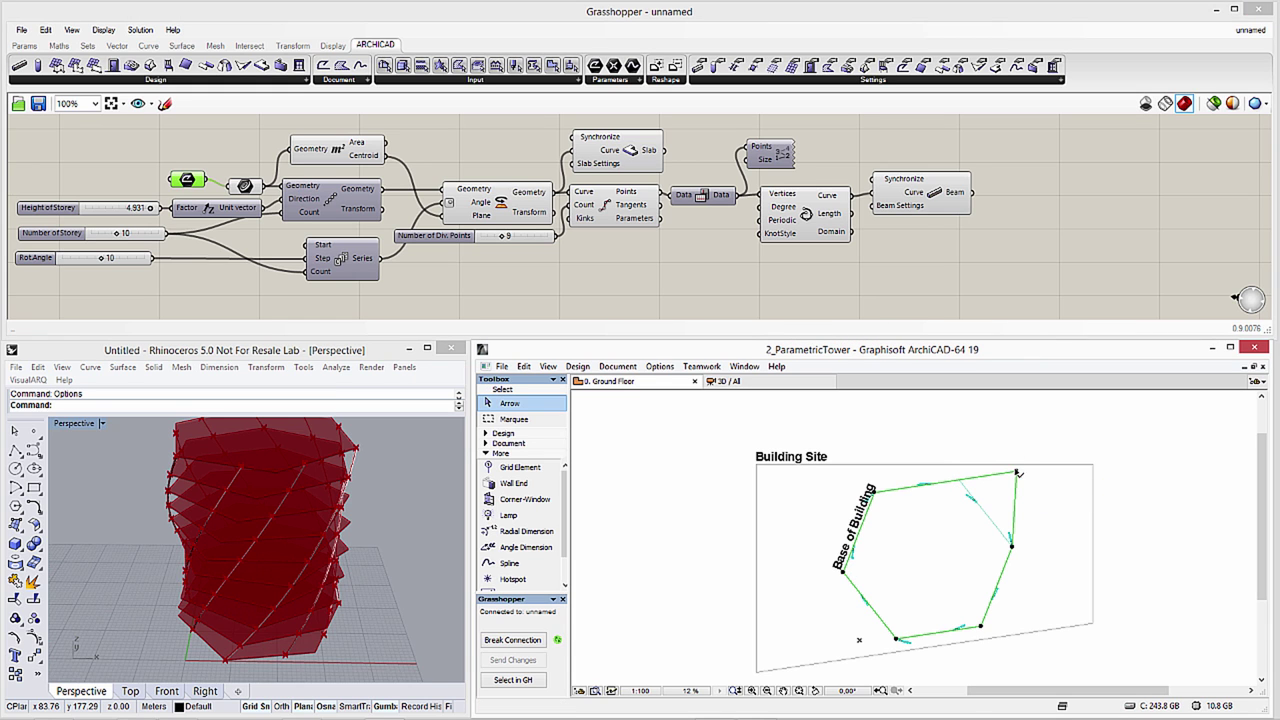
click(897, 642)
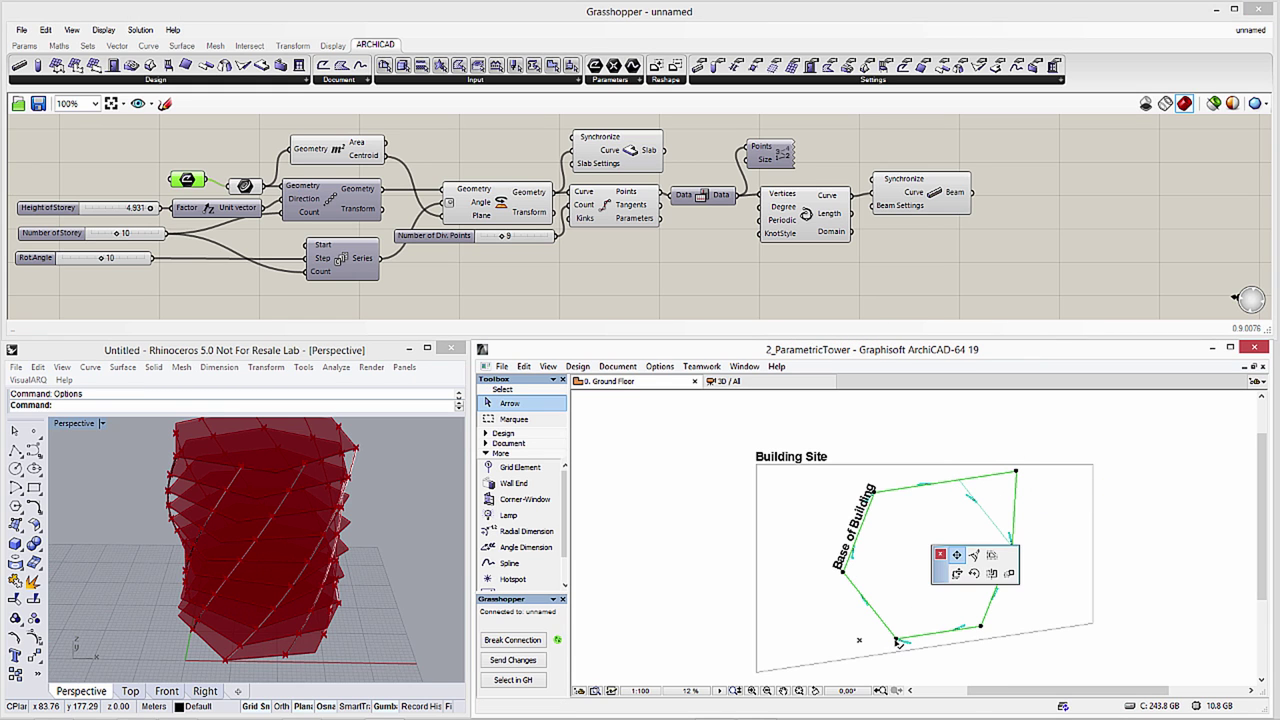
click(823, 647)
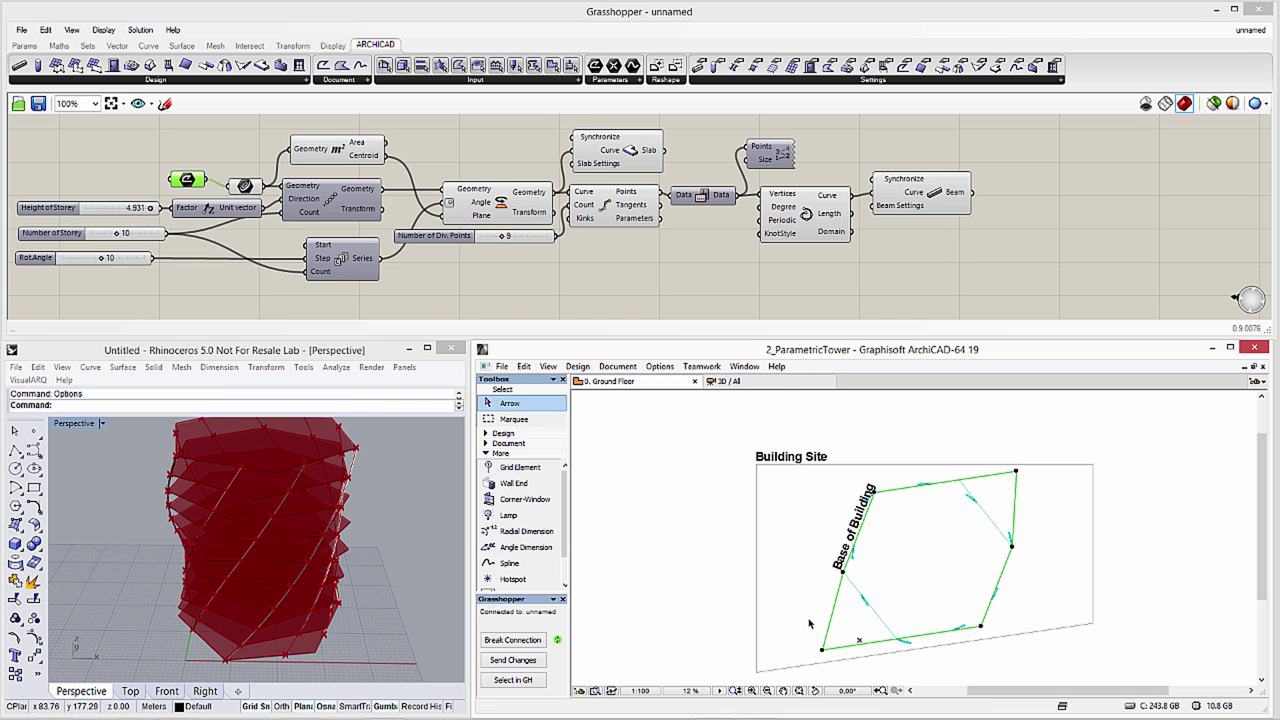
click(517, 662)
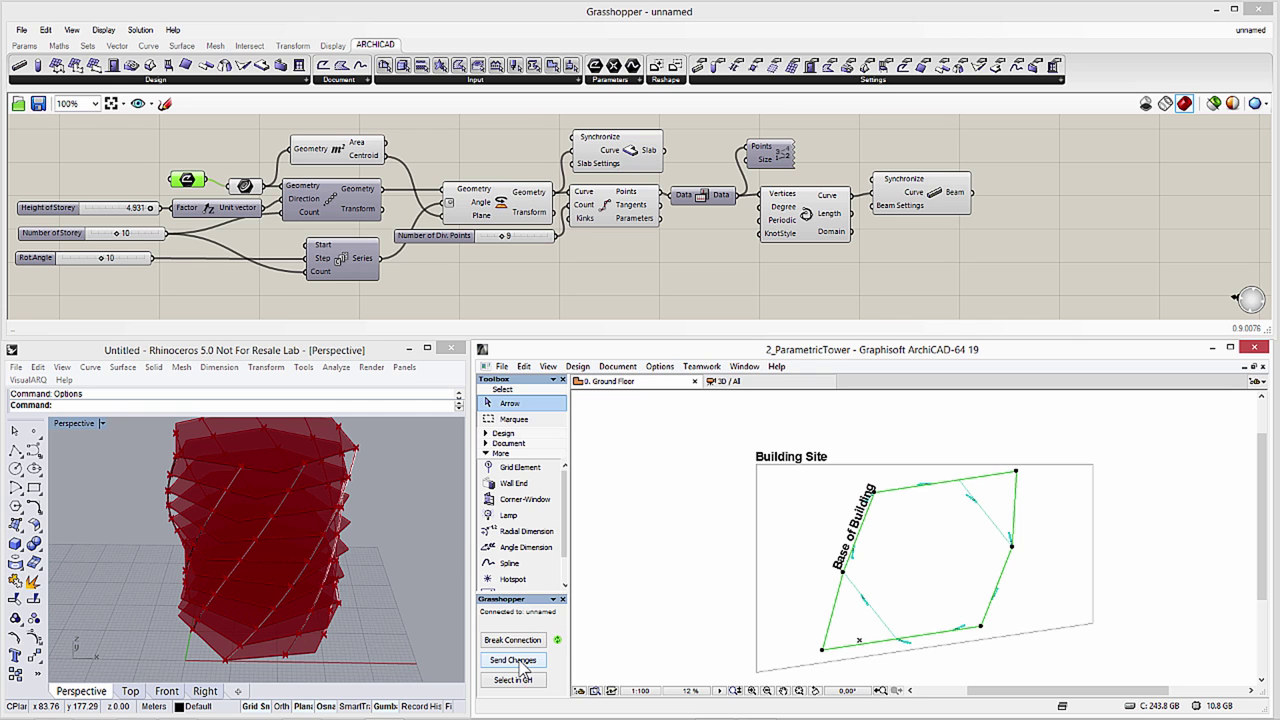
click(367, 545)
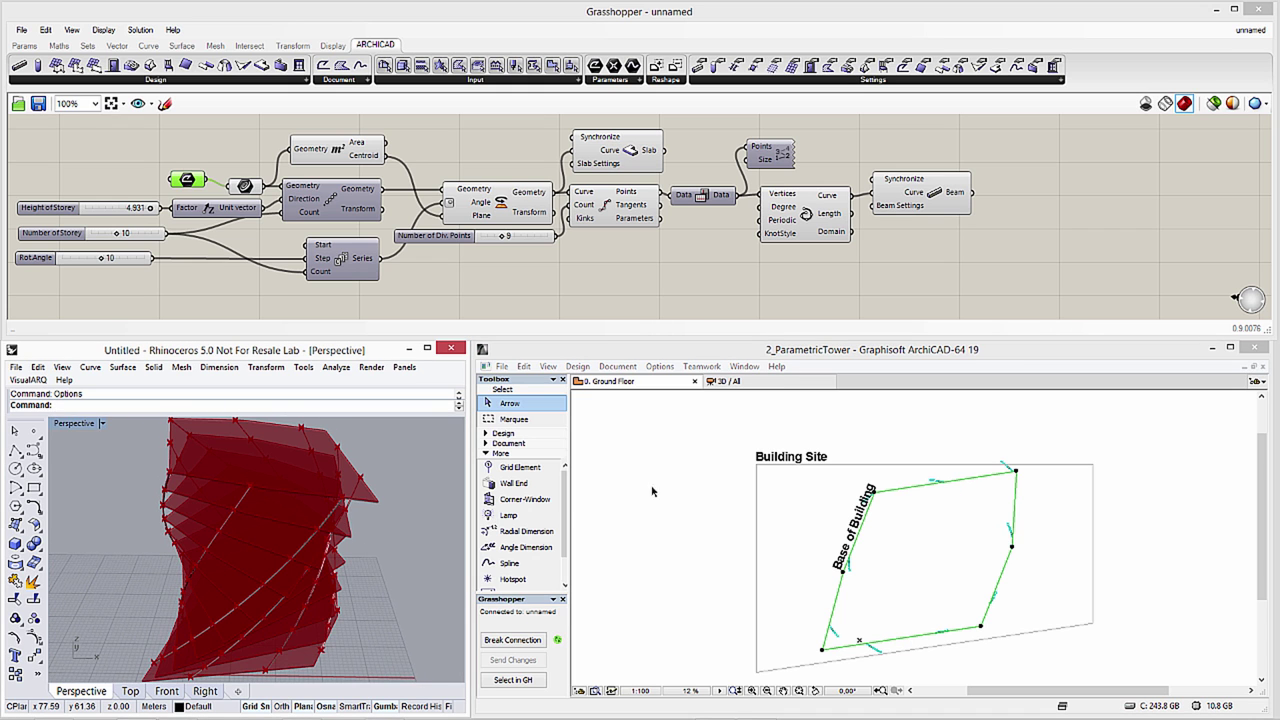
- Switch to ARCHICAD's 3D view, maximize its window and orbit the reshaped tower to examine its slabs and beams
click(756, 382)
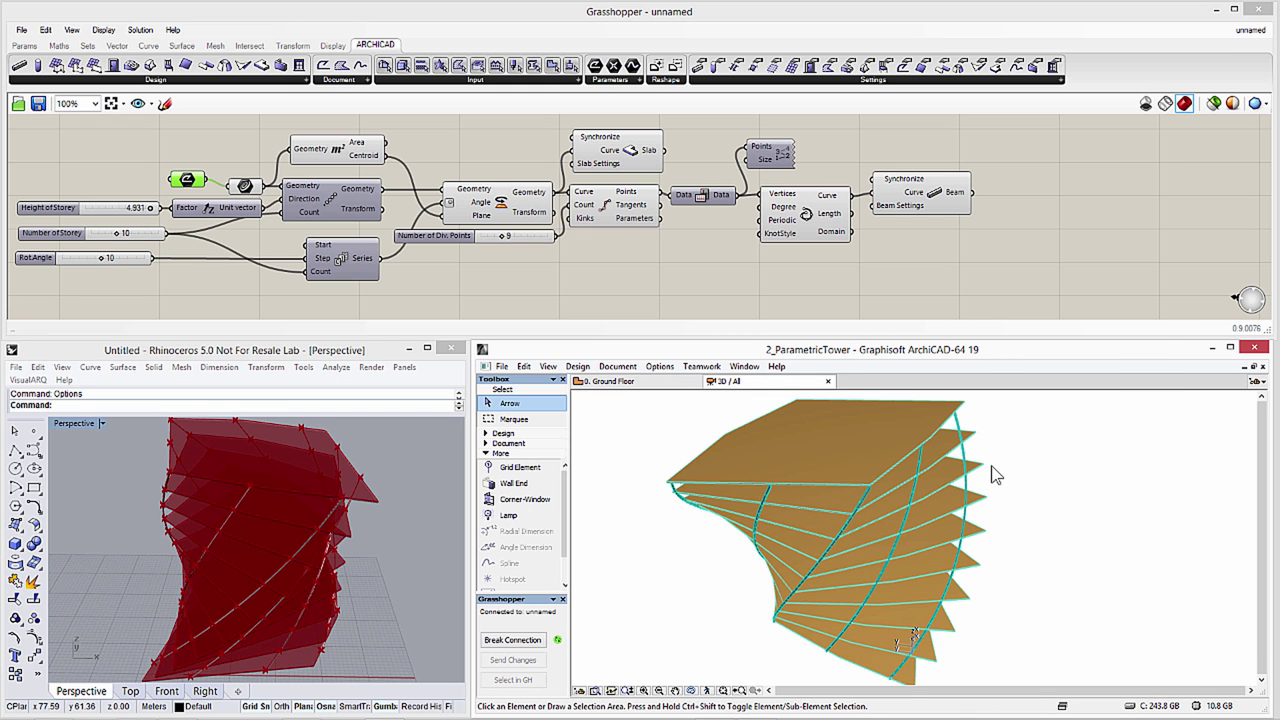
right_click(991, 465)
key(Escape)
middle_drag(1017, 469, 1027, 476)
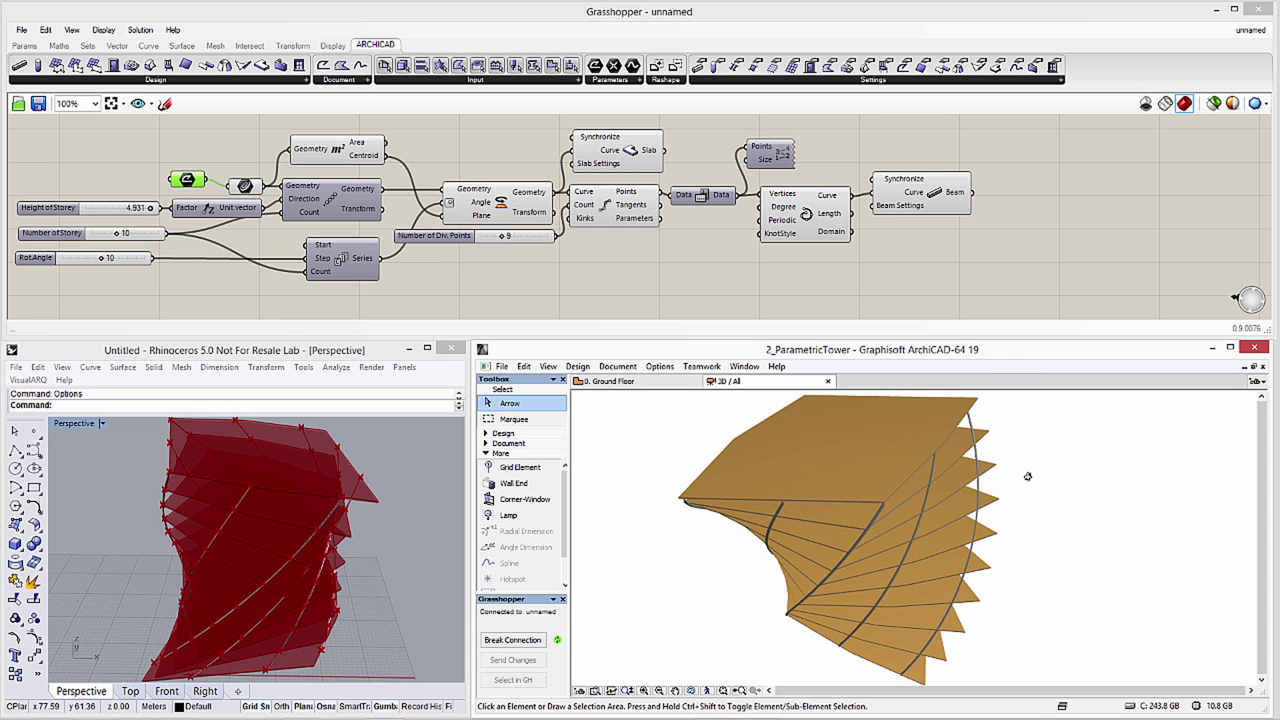
click(1229, 347)
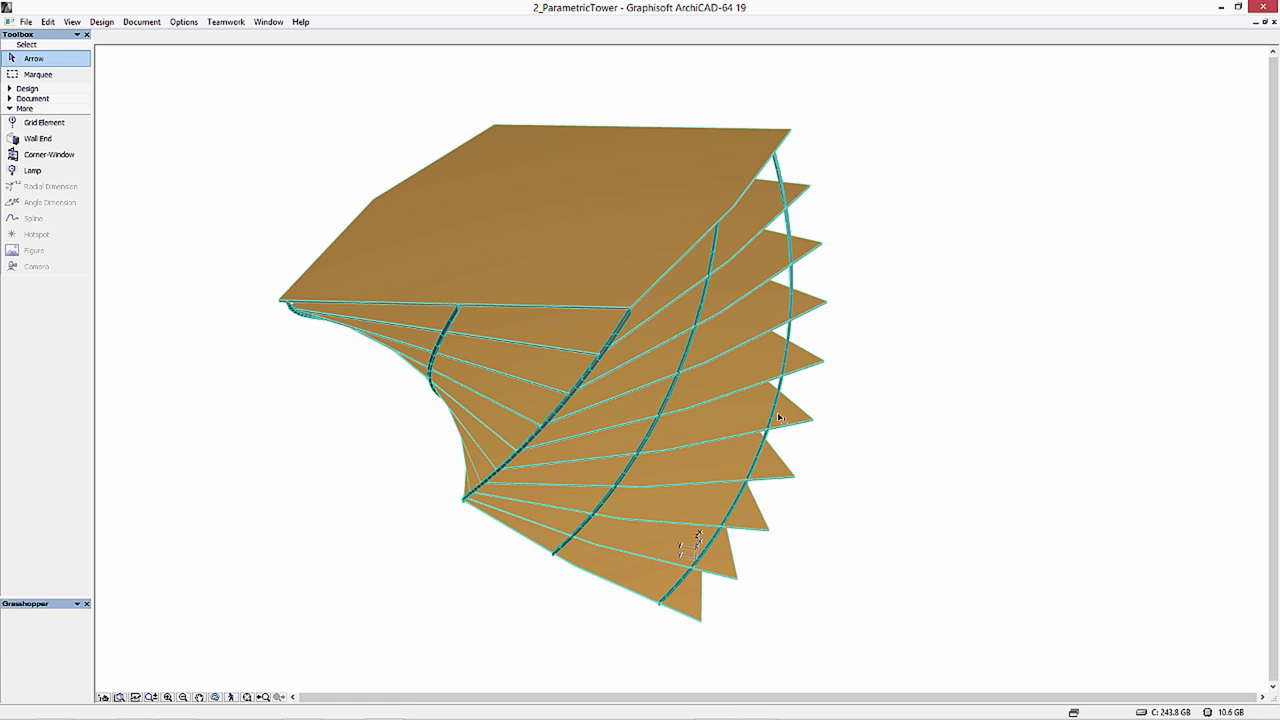
shift+middle_drag(843, 343, 790, 328)
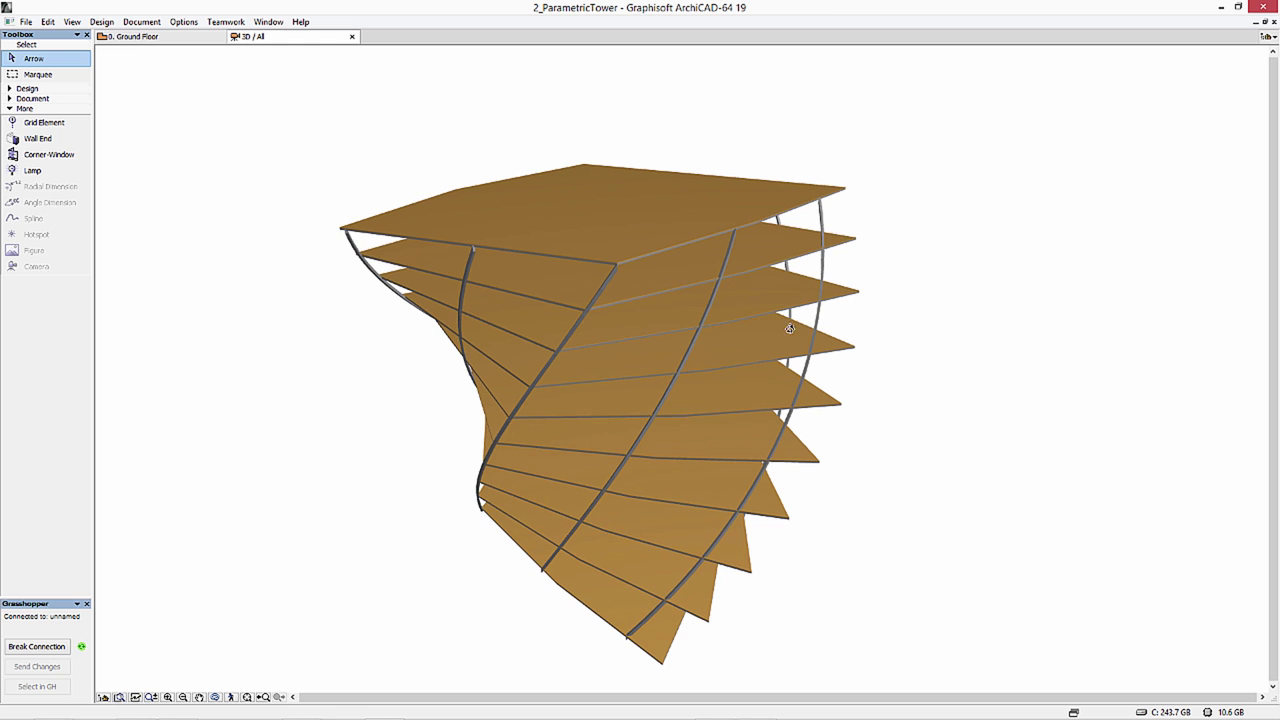
key(ctrl+a)
mouse_move(830, 461)
shift+middle_down()
mouse_move(757, 443)
mouse_move(486, 437)
mouse_move(379, 374)
mouse_move(537, 429)
mouse_move(783, 460)
mouse_move(814, 449)
shift+middle_up()
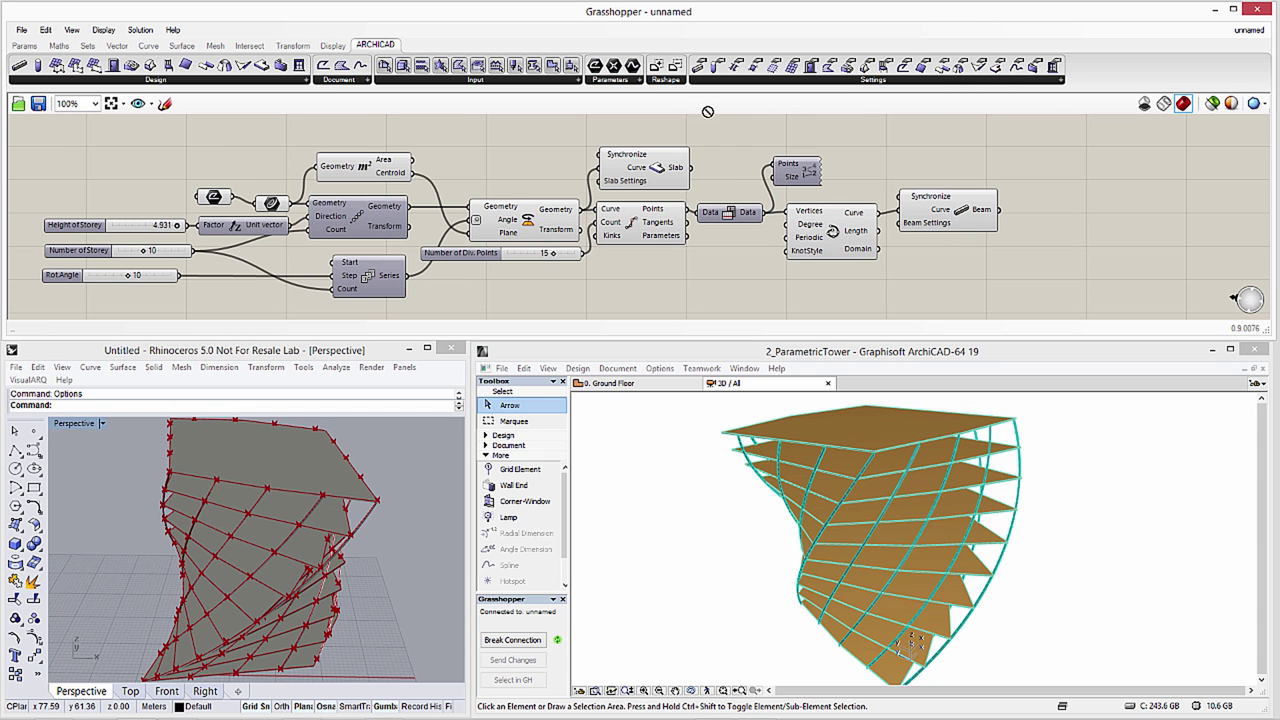
- Add a Slab Settings component above Rotate and connect a Building Material parameter set to GENERIC - STRUCTURAL to its Building Material input
drag(998, 66, 528, 155)
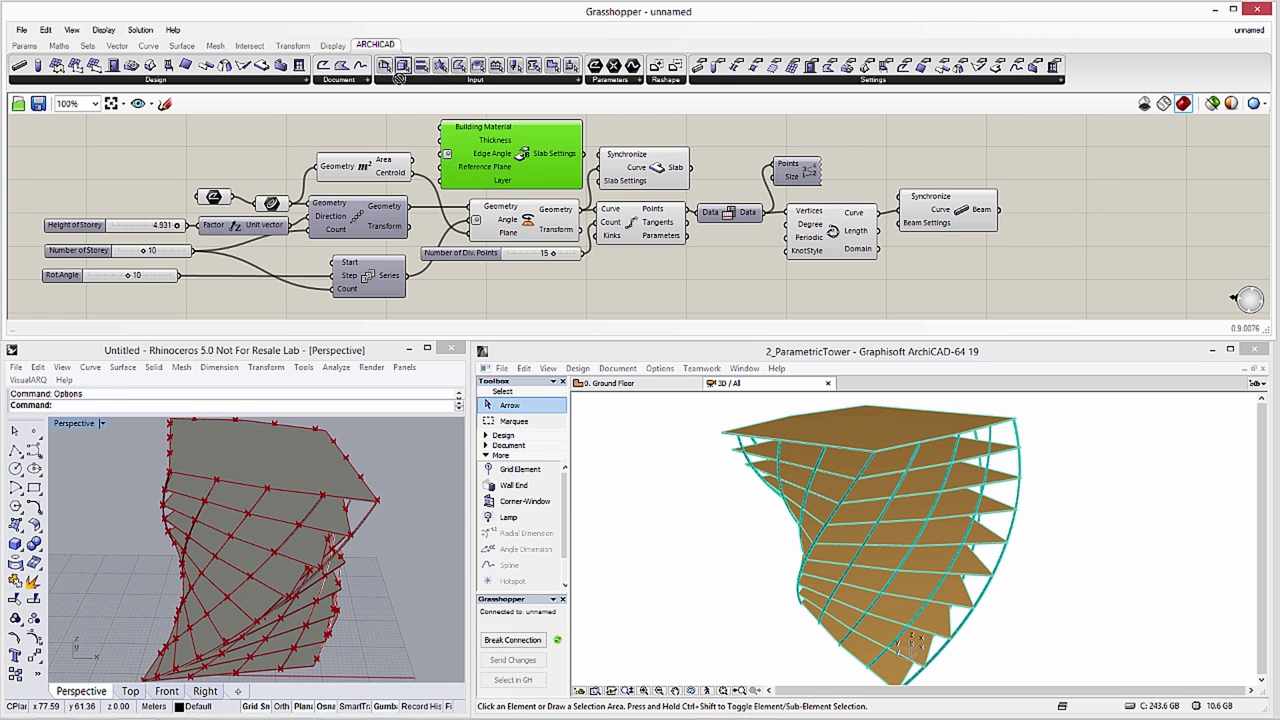
drag(403, 66, 377, 132)
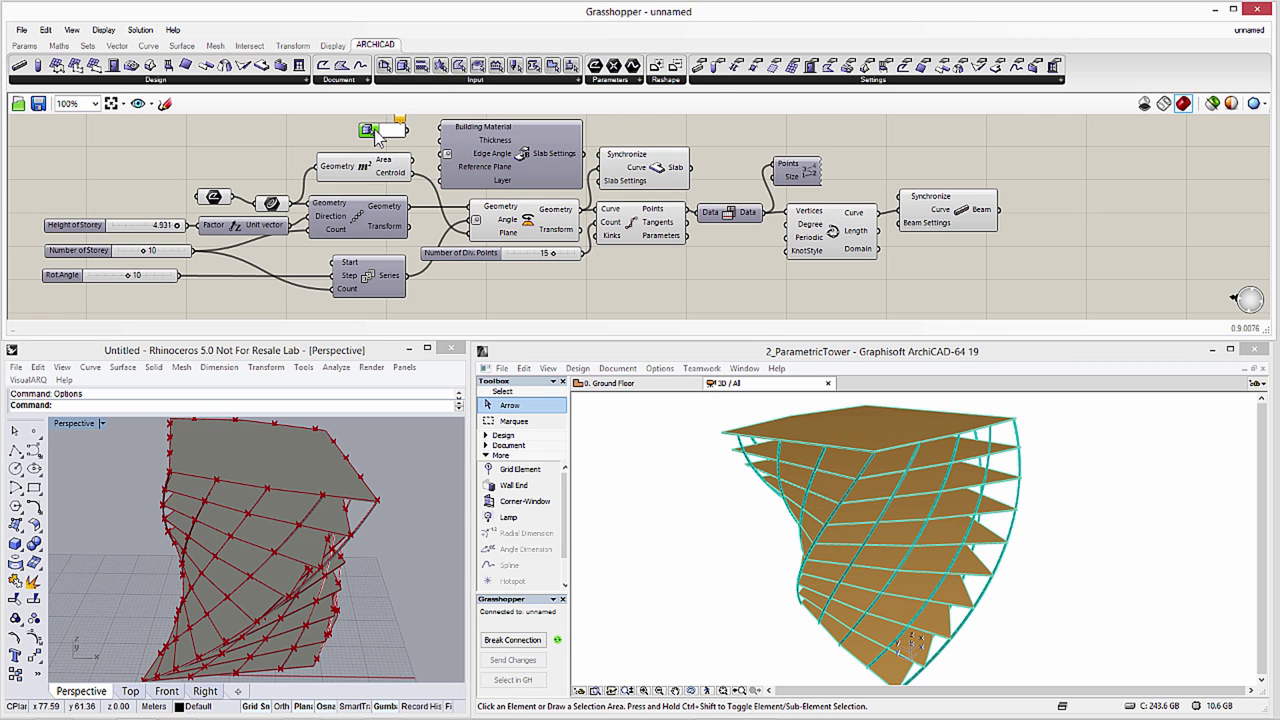
double_click(380, 134)
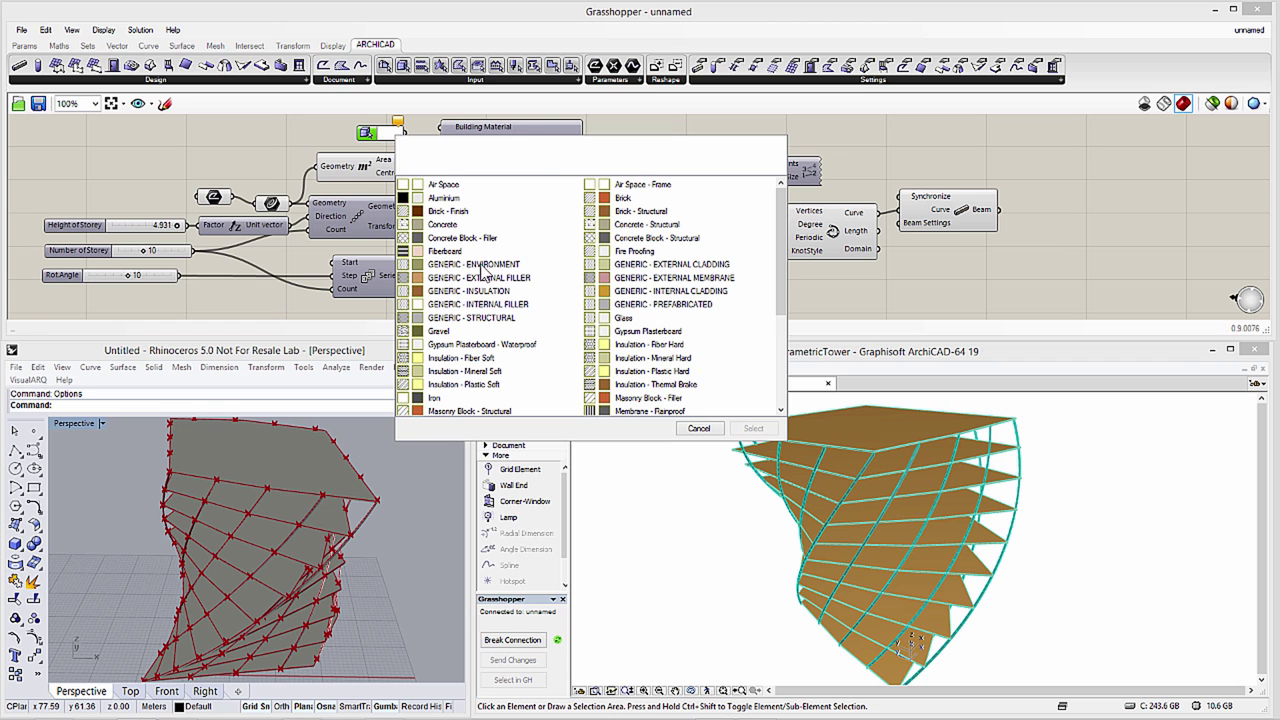
click(460, 318)
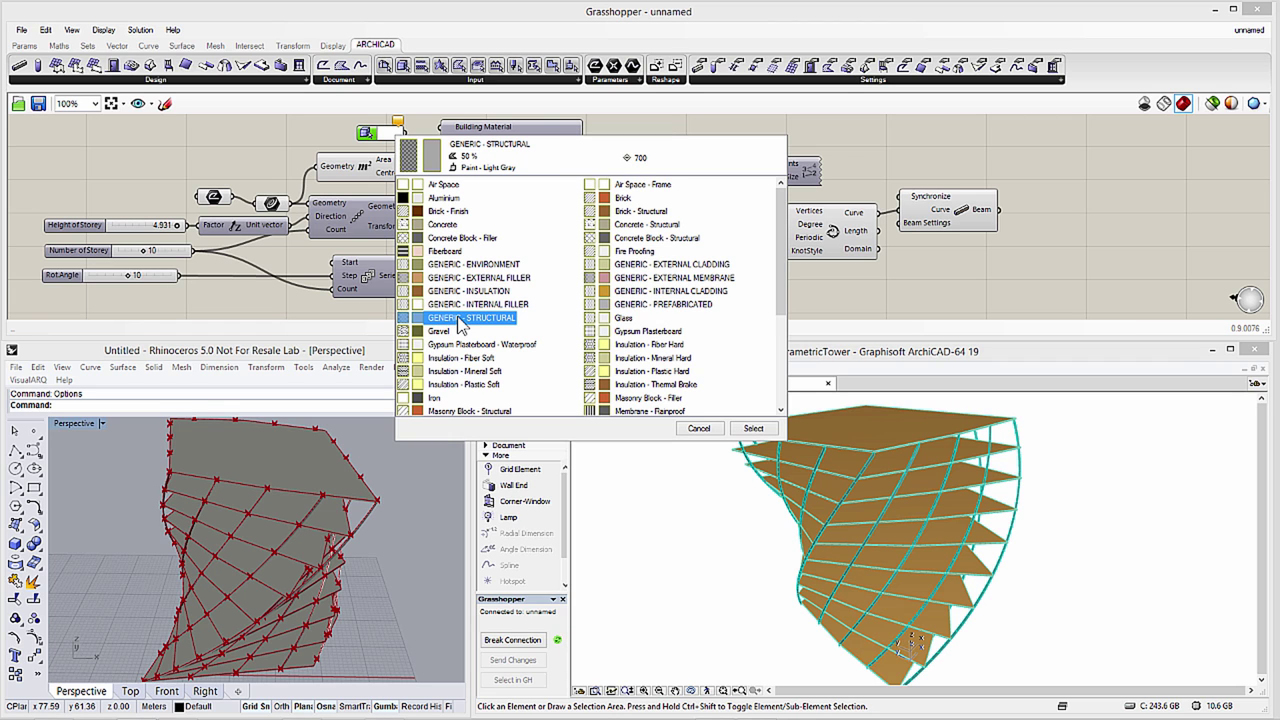
click(751, 429)
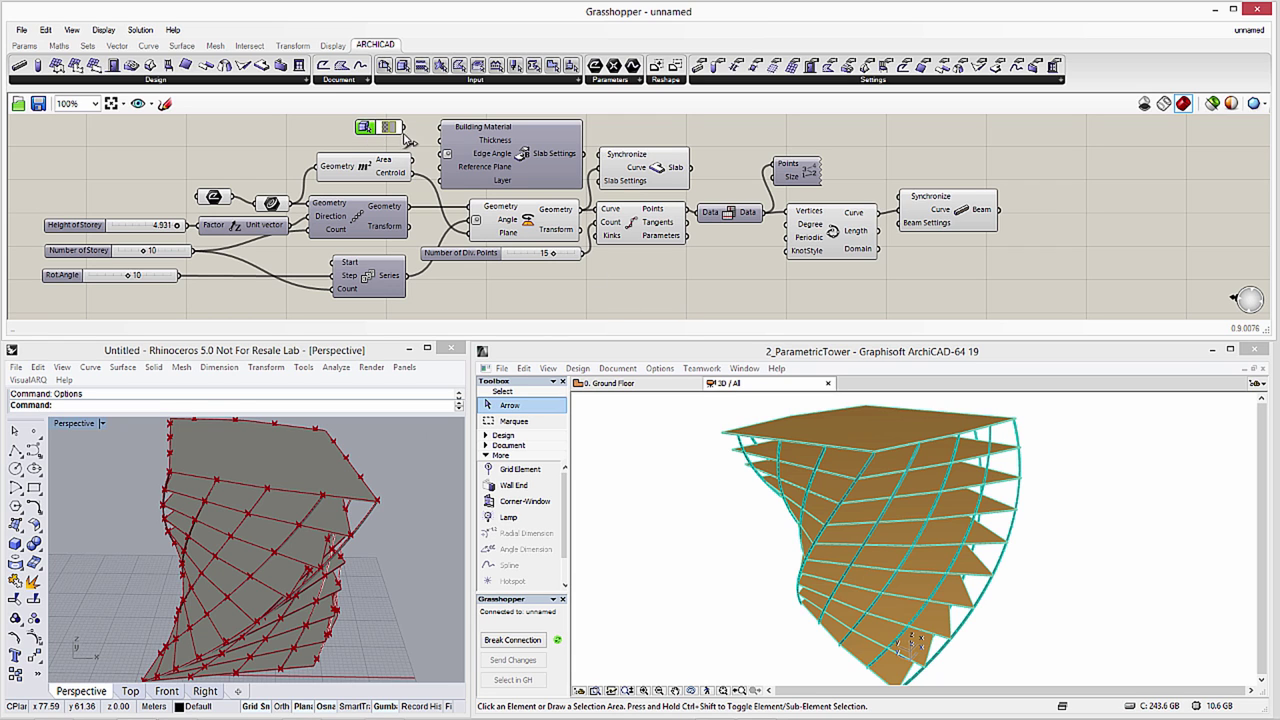
drag(402, 127, 441, 127)
- Add a Number parameter below the building material, set it to 0.7 and connect it to Slab Settings' Thickness input
click(24, 45)
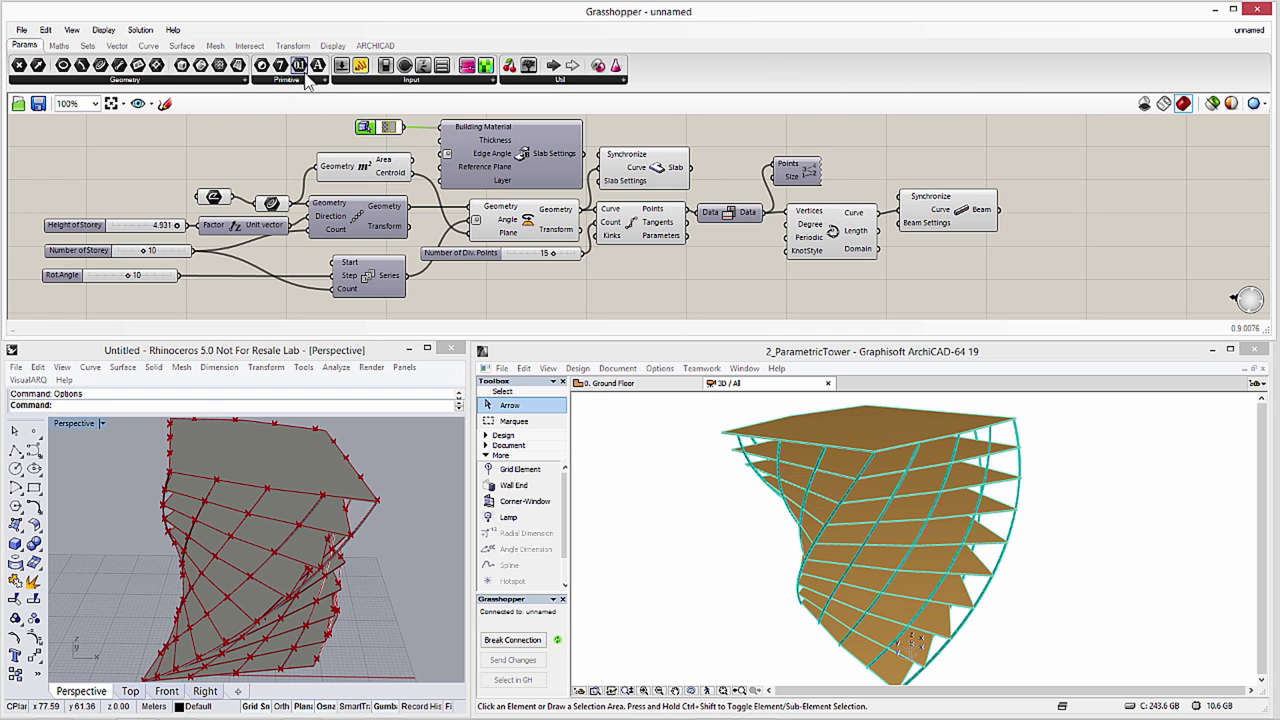
drag(299, 65, 385, 140)
right_click(388, 141)
mouse_move(455, 315)
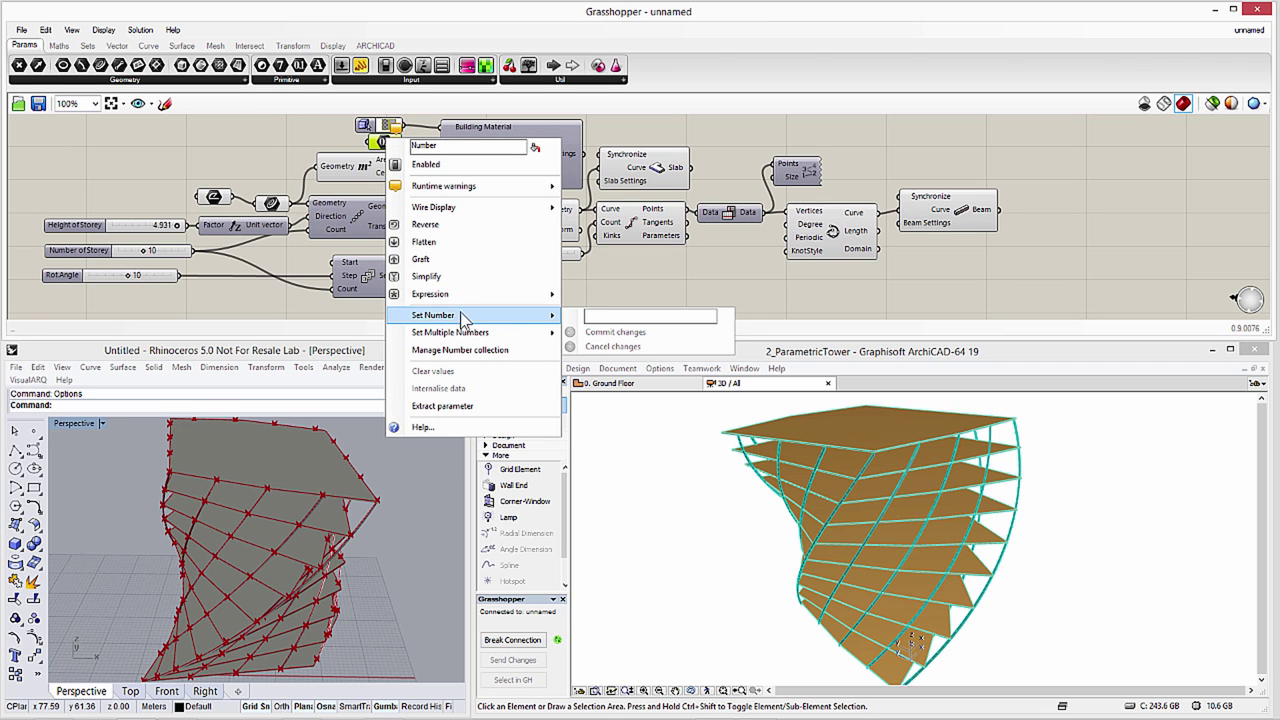
click(606, 320)
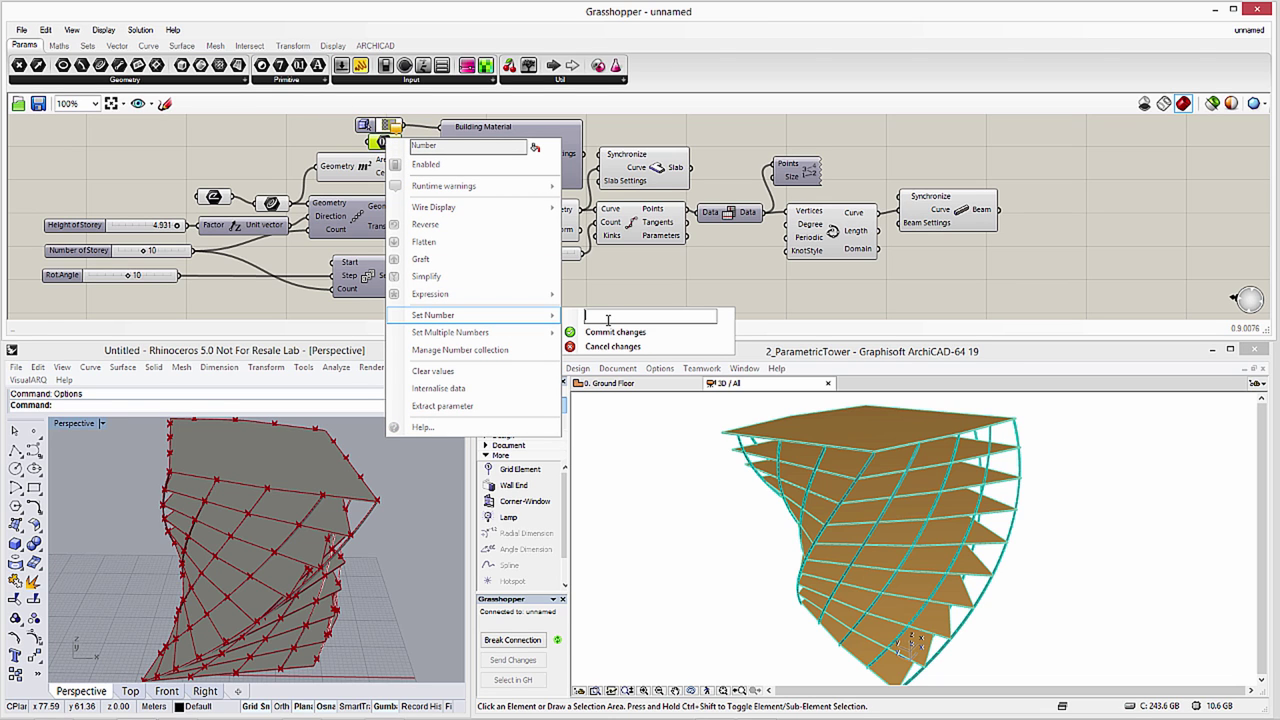
text(0.7)
click(610, 335)
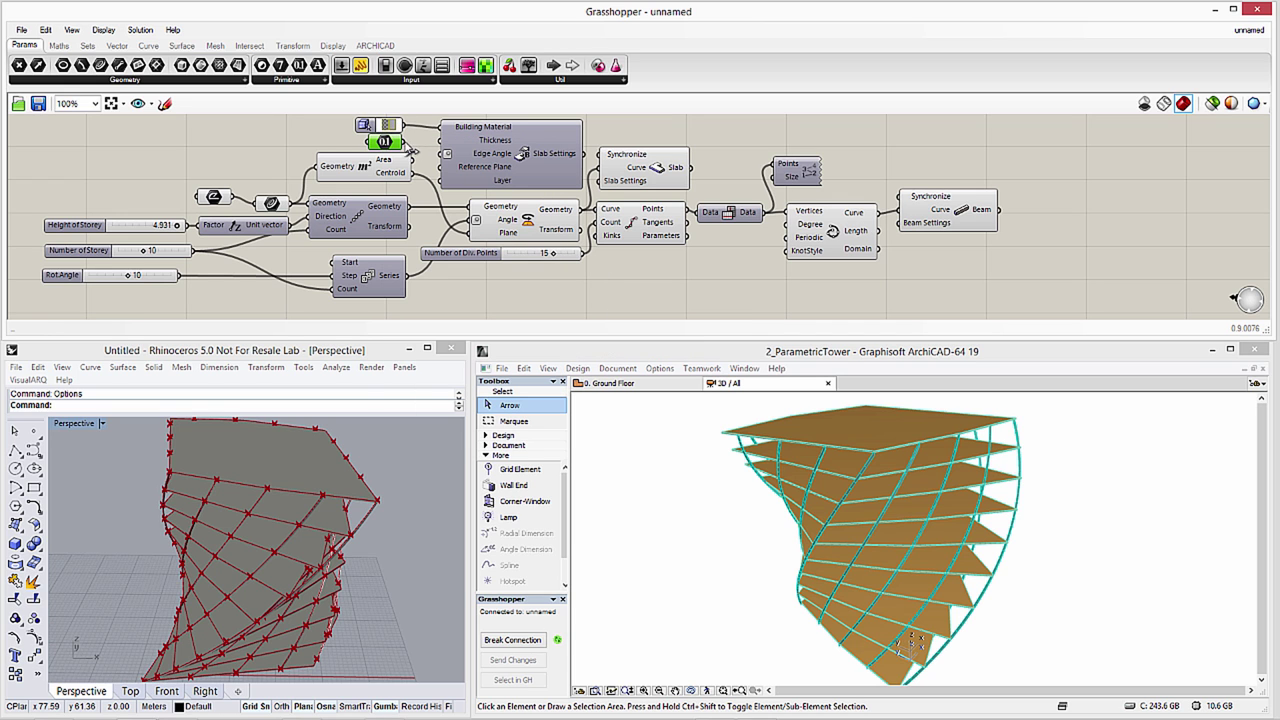
drag(406, 143, 443, 140)
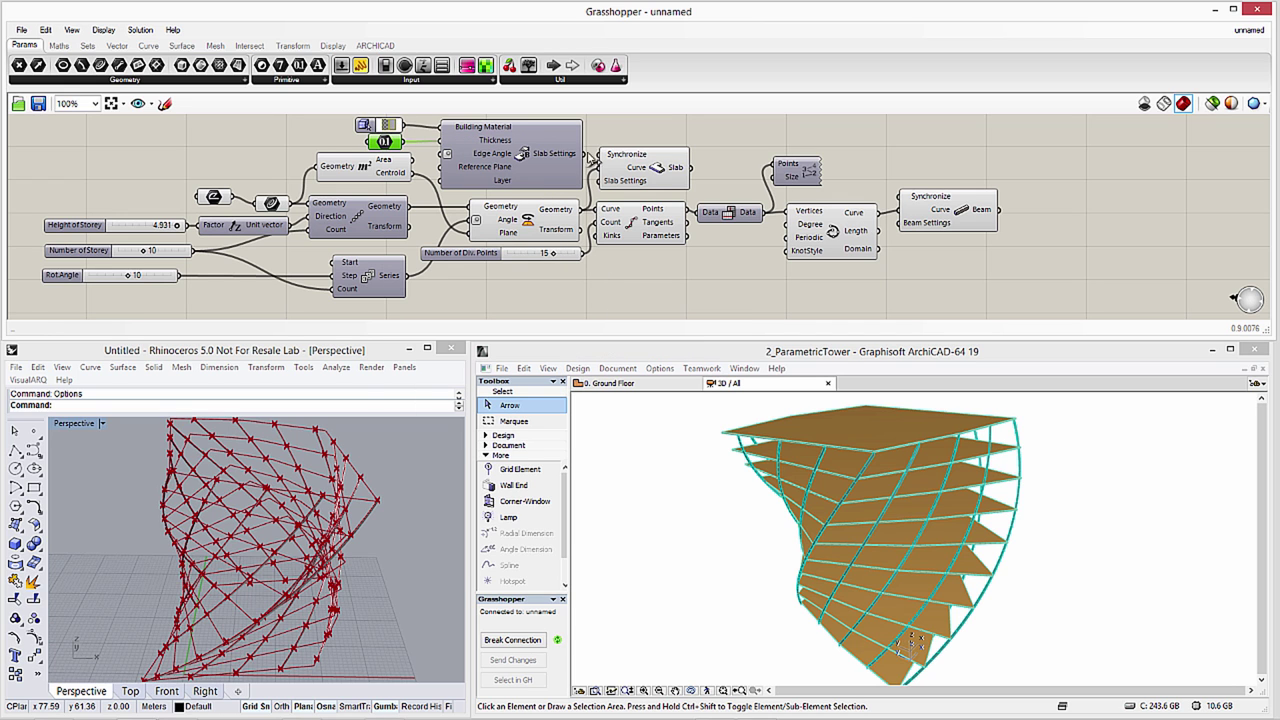
- Move the Slab component slightly right and connect the Slab Settings output to its Slab Settings input
drag(596, 160, 618, 160)
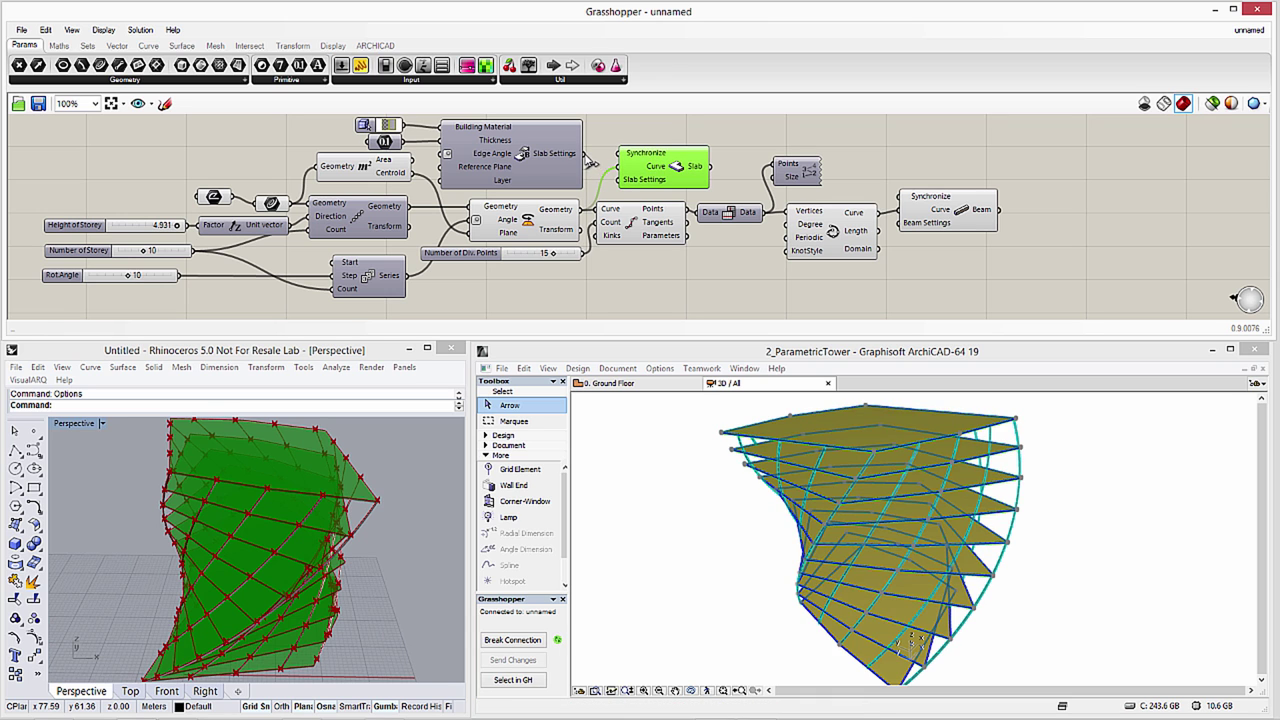
click(594, 162)
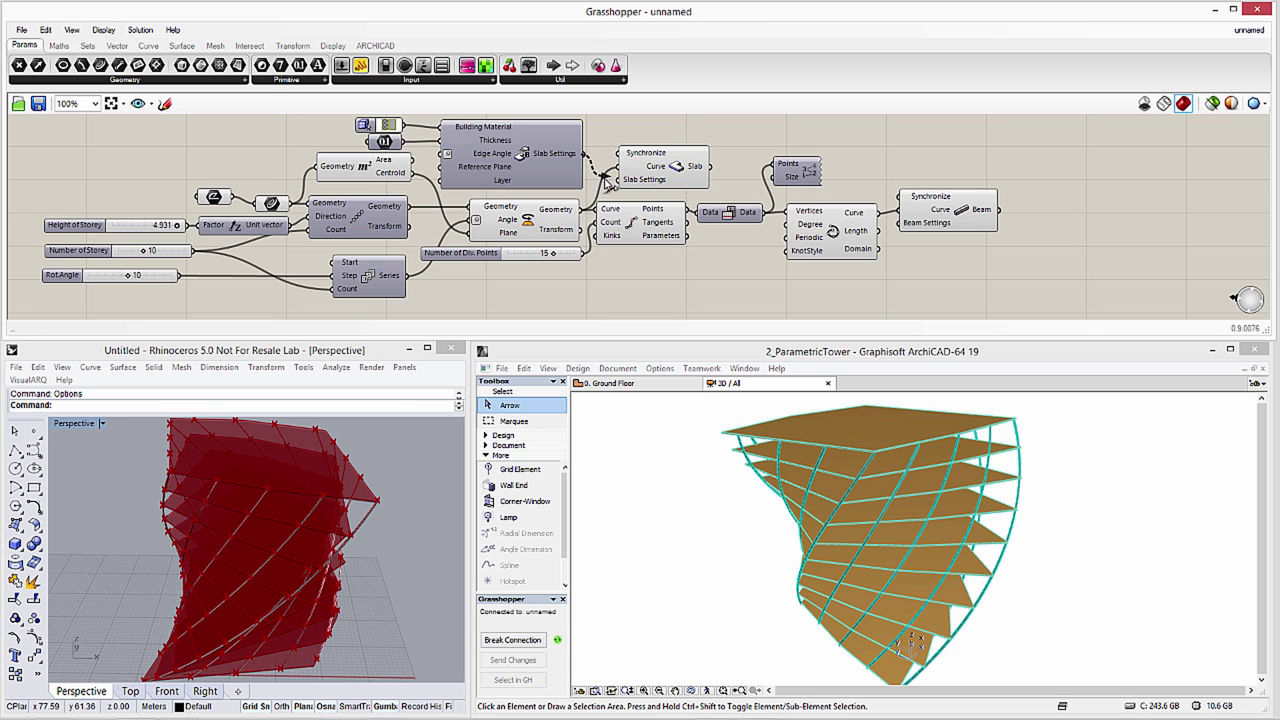
drag(605, 179, 619, 180)
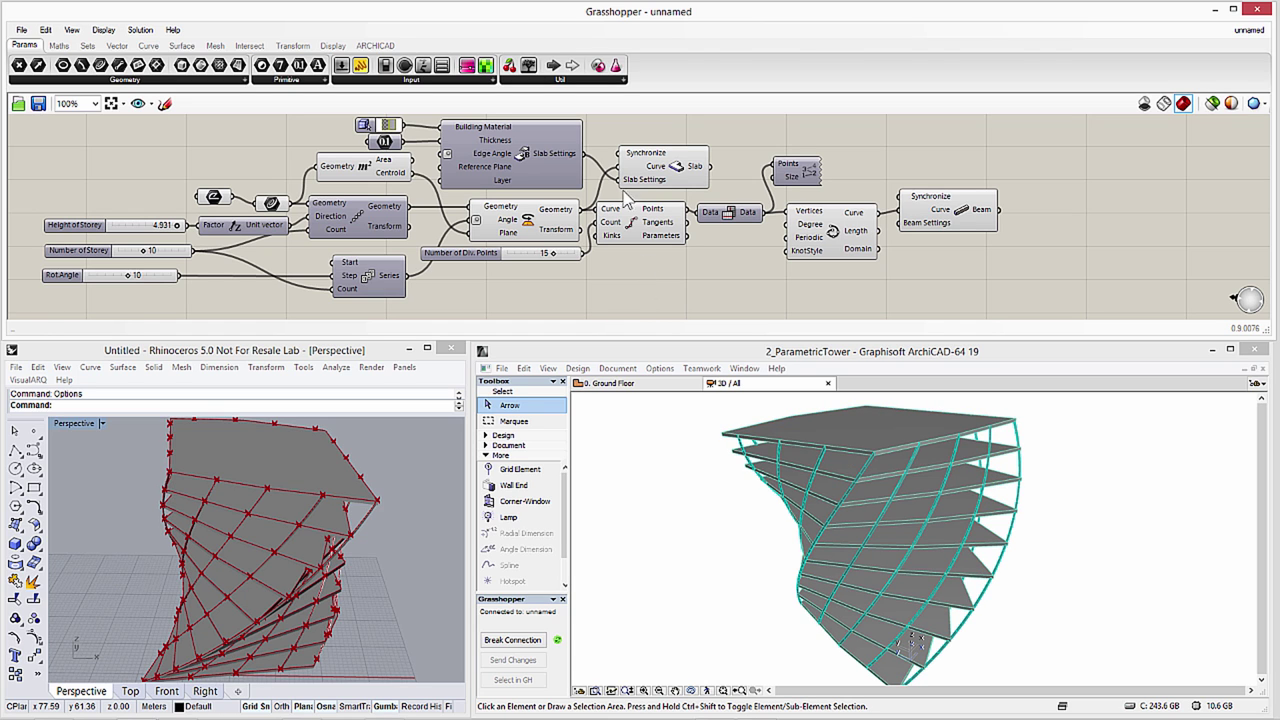
- Add a Beam Settings component below the interpolated curve component and place a copy of the Rot.Angle slider beside it
click(376, 46)
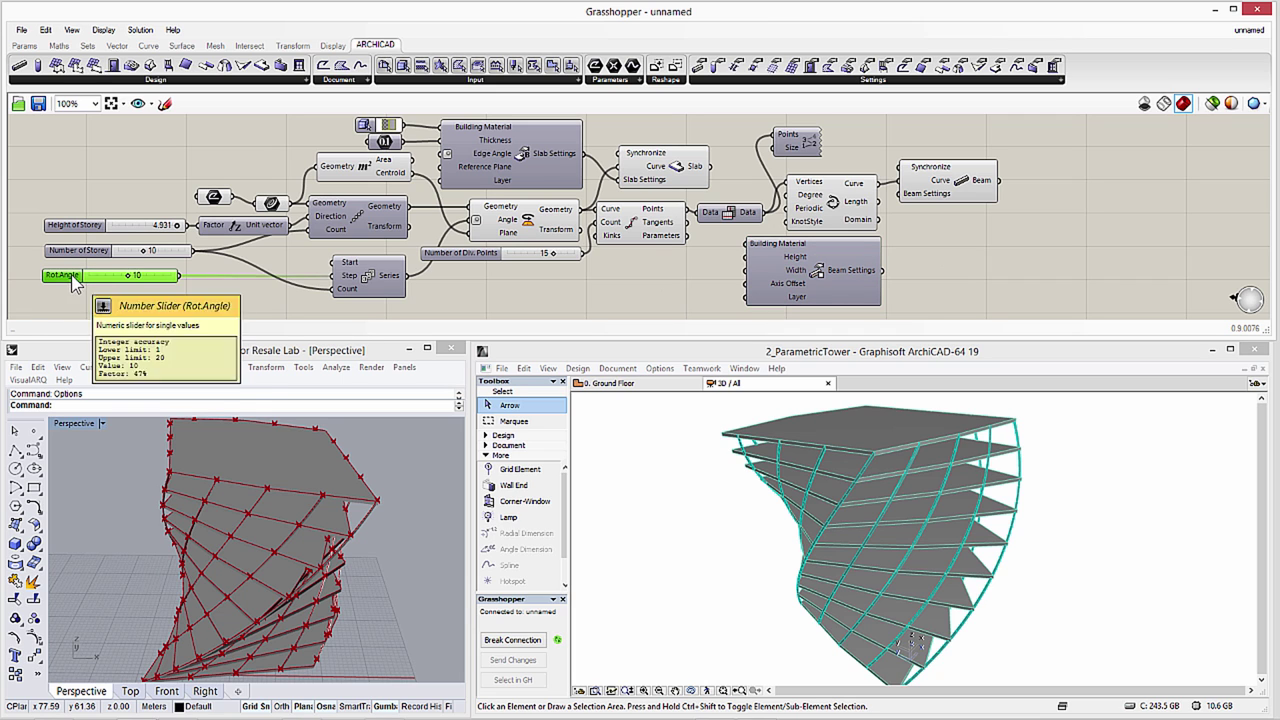
drag(76, 283, 606, 278)
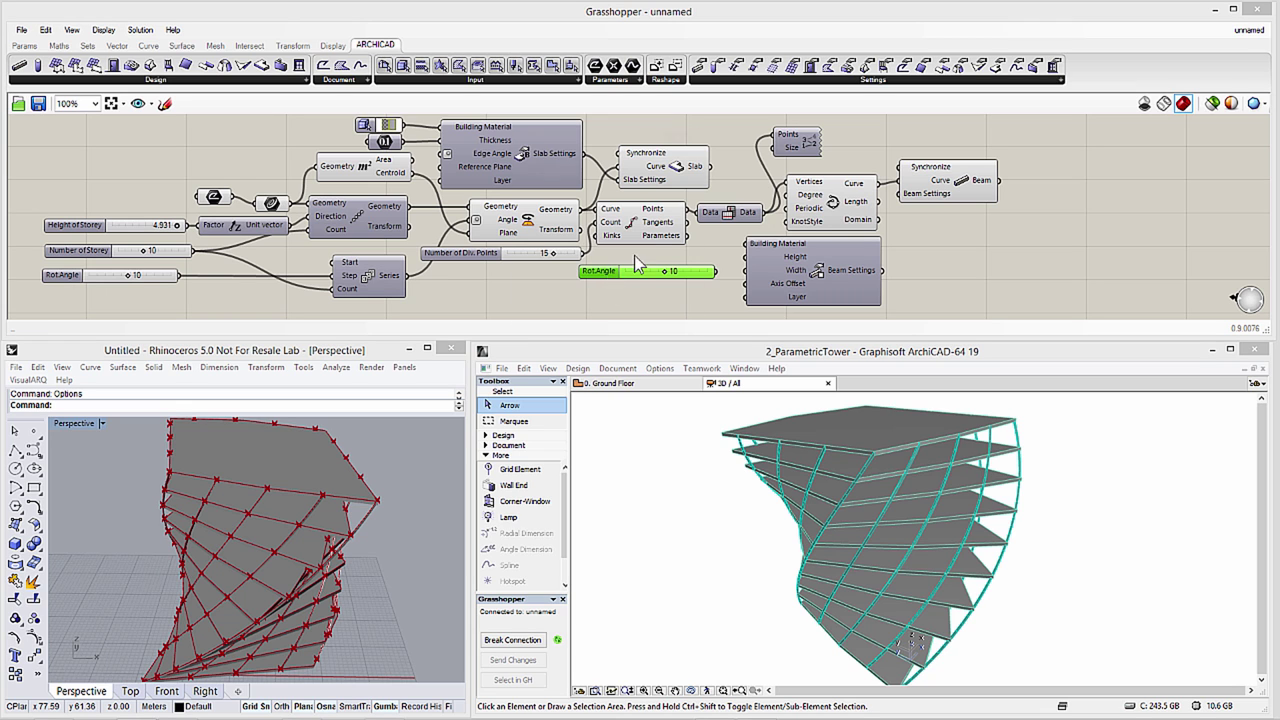
- Rename the copied slider Dimension and give it floating-point rounding with a minimum of 0.05 and a maximum of 0.4
double_click(606, 276)
text(Dimension)
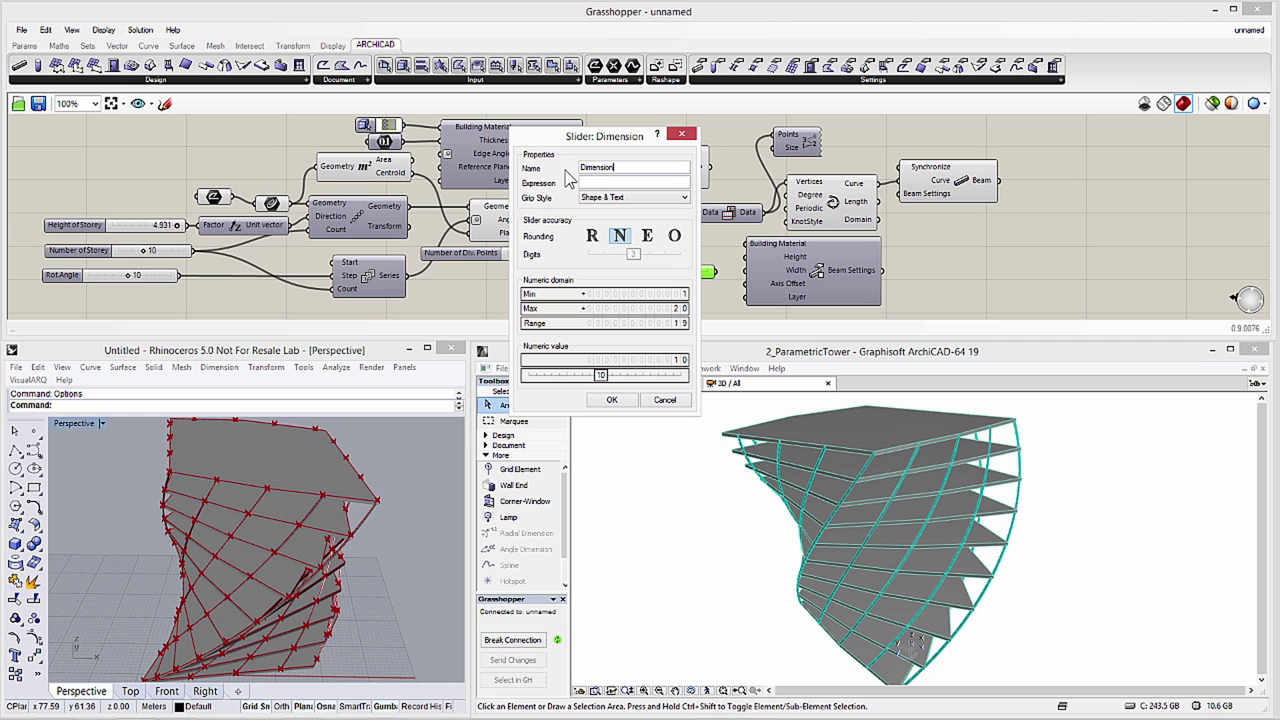
click(593, 237)
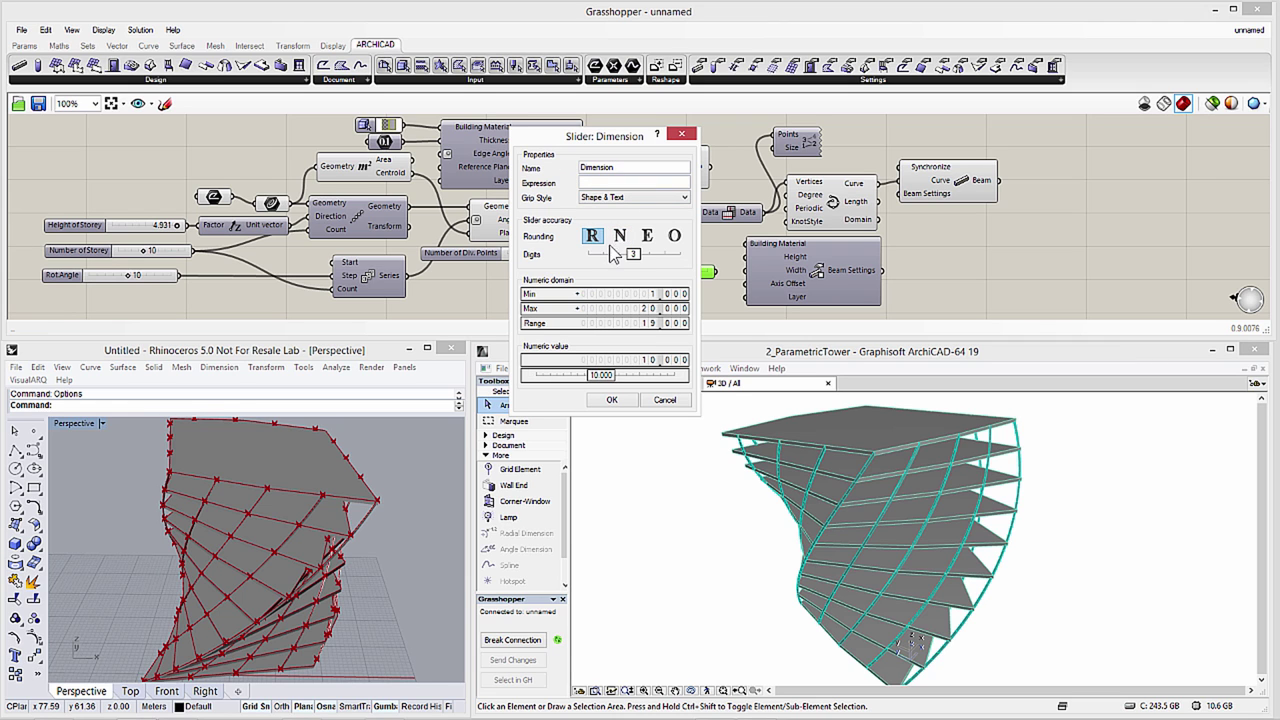
double_click(628, 293)
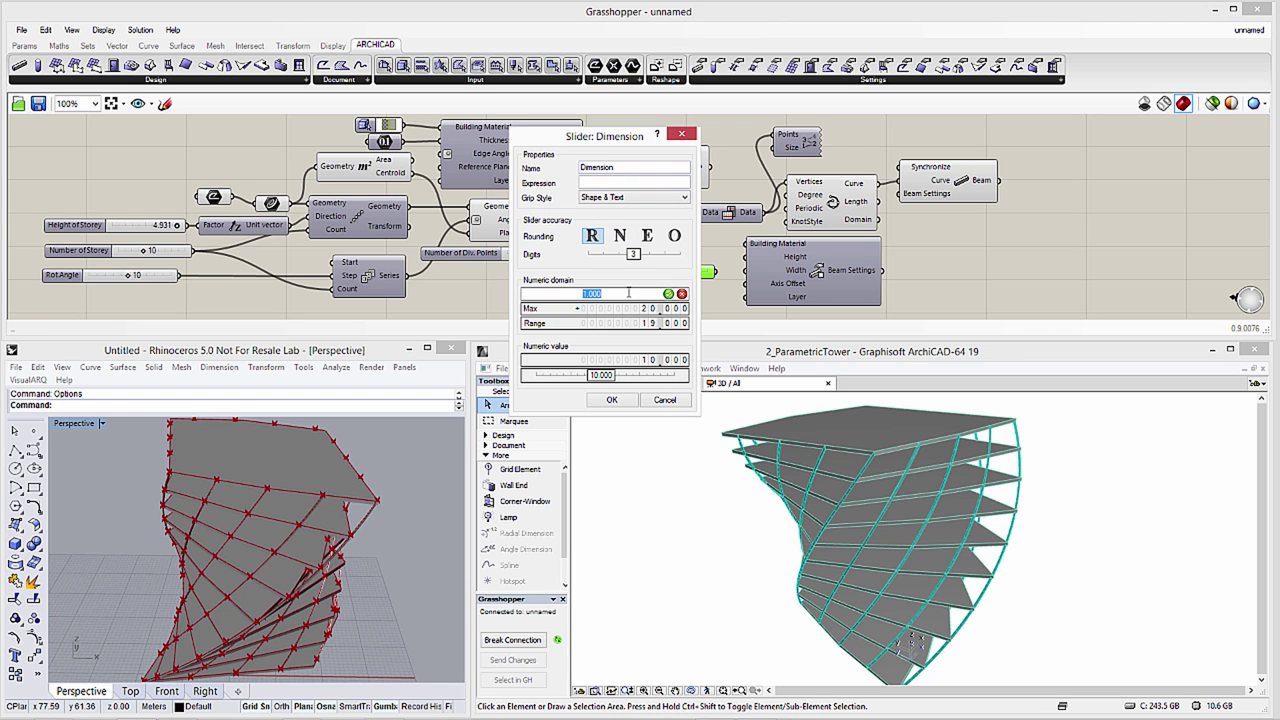
text(0.05)
double_click(624, 307)
text(0.)
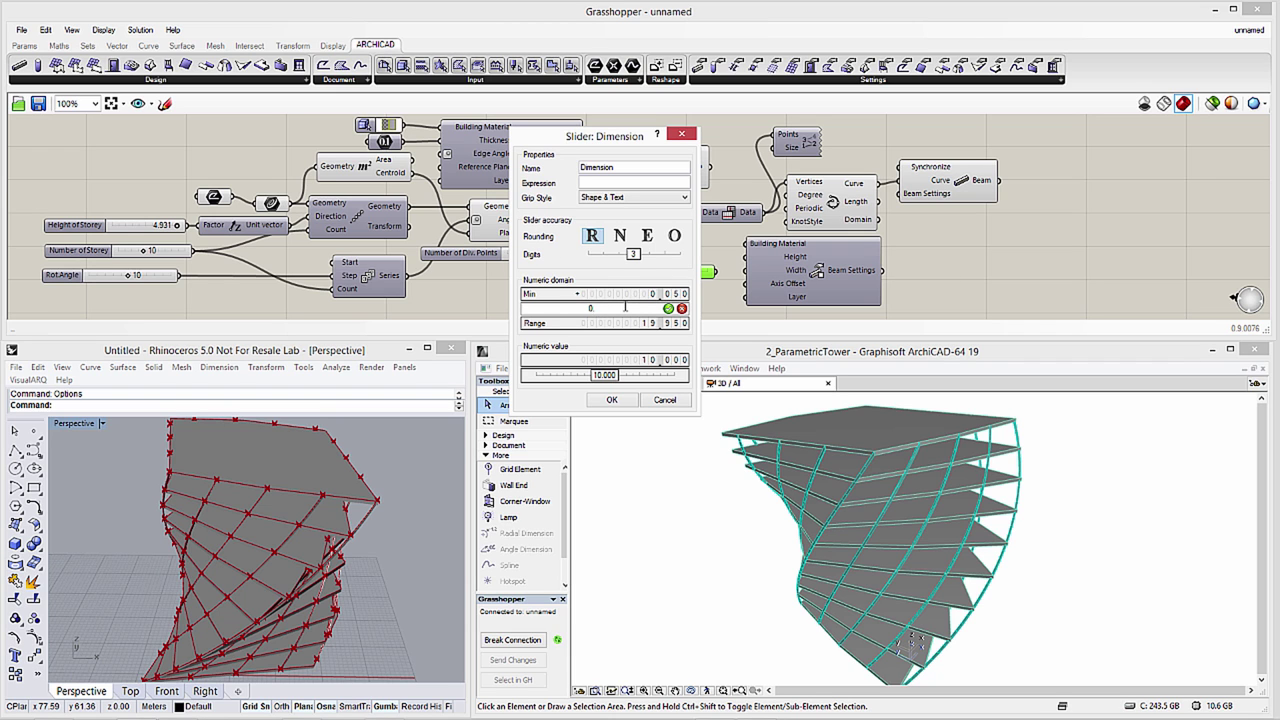
text(400)
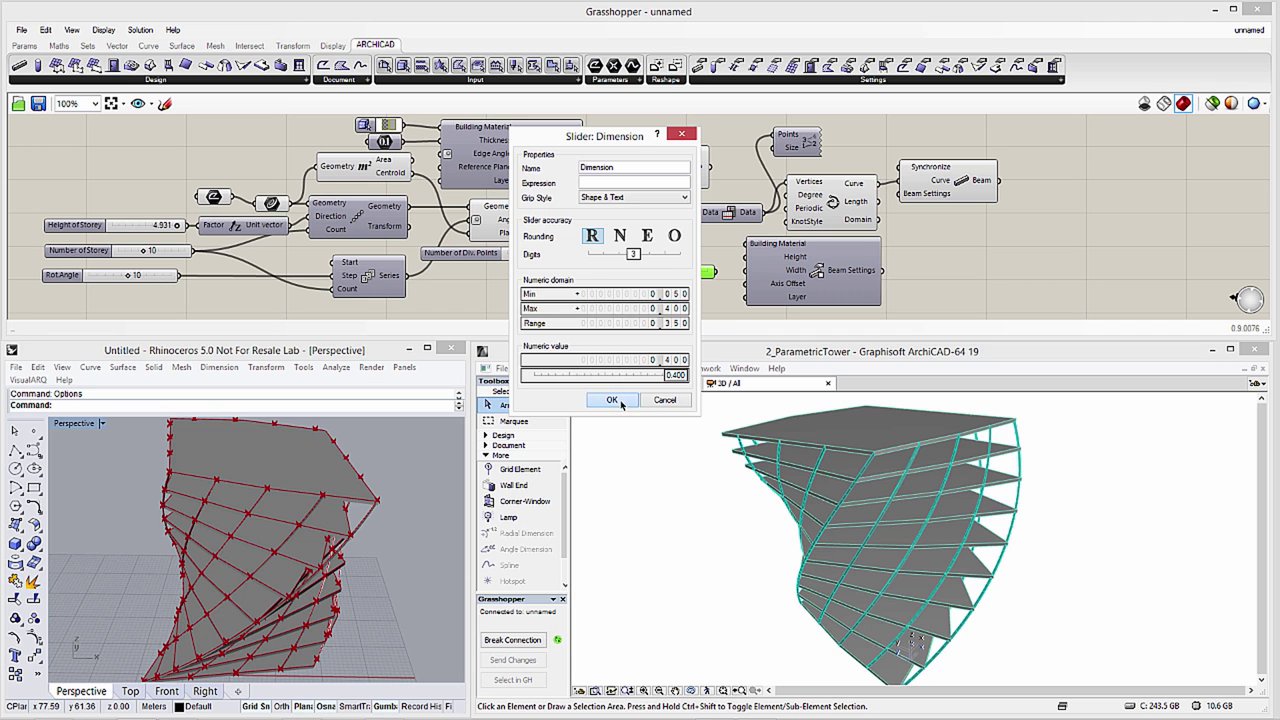
click(612, 399)
- Connect the Dimension slider to Beam Settings' Height and Width, feed Beam Settings into the Beam component, and set the slider to 0.400
drag(706, 271, 746, 257)
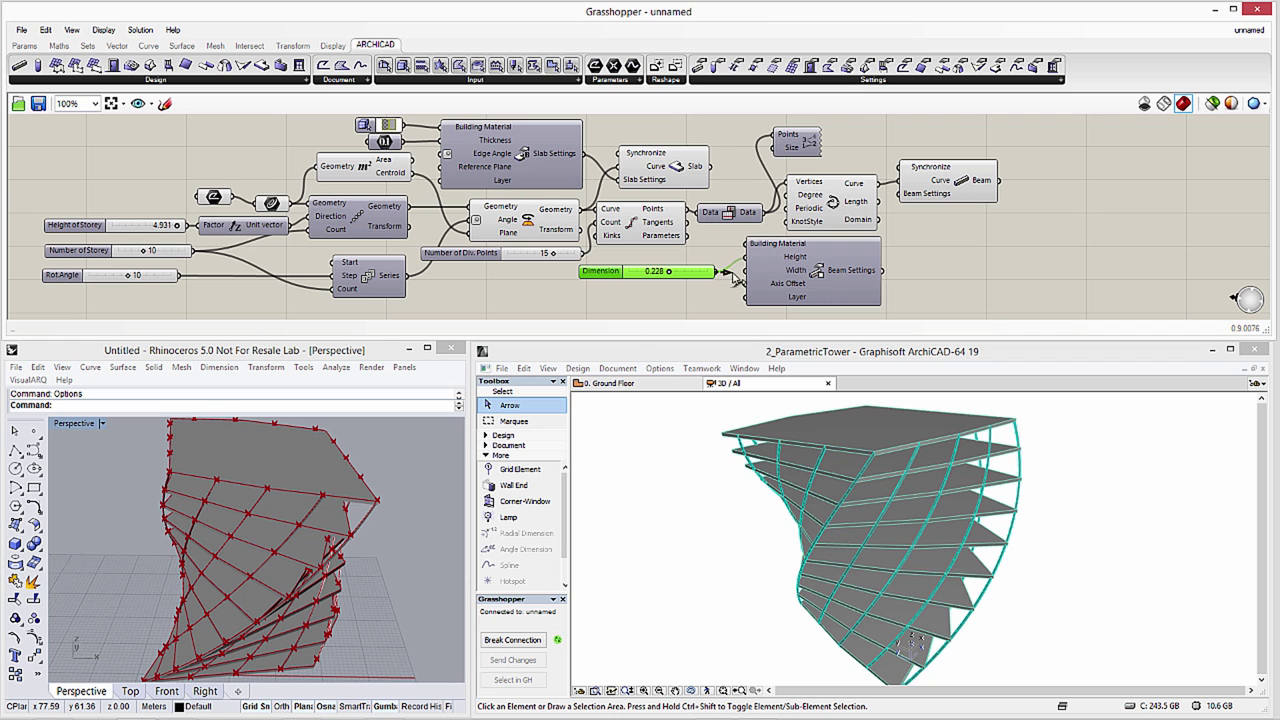
drag(882, 271, 900, 194)
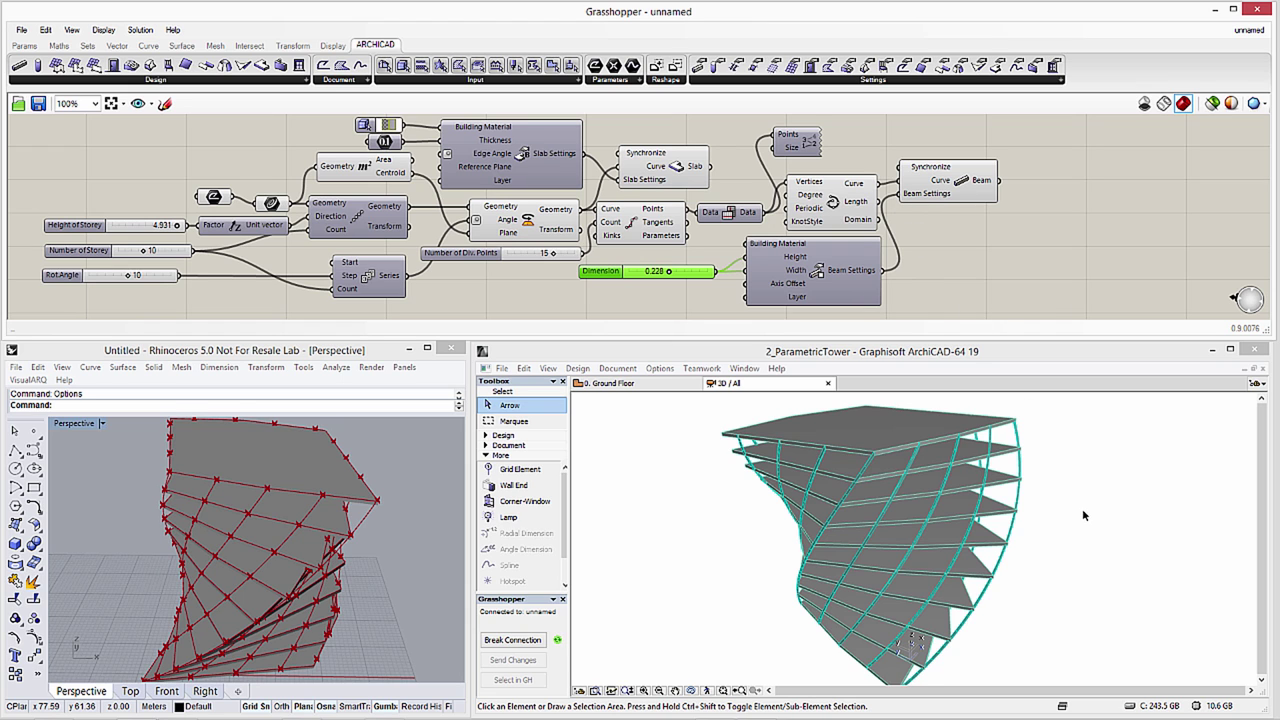
drag(670, 274, 716, 276)
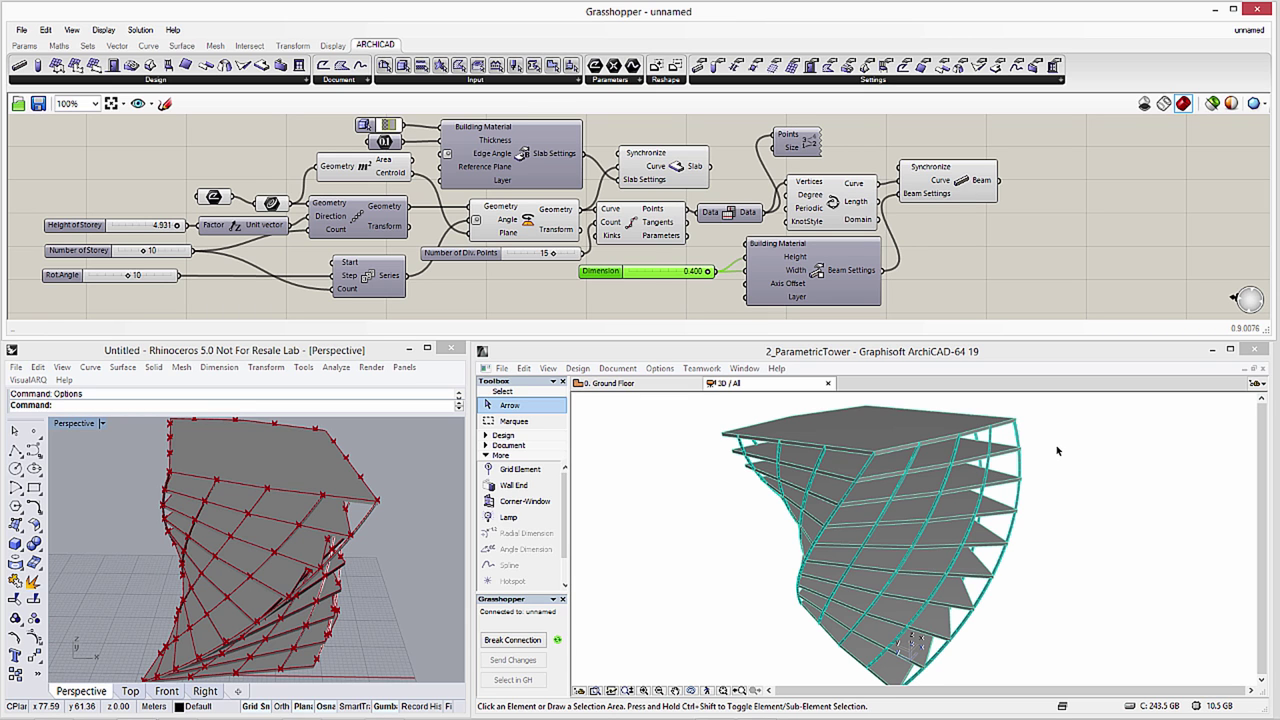
- Select the tower's slabs through the Grasshopper Slab component, switch to ARCHICAD and unlock them
click(684, 170)
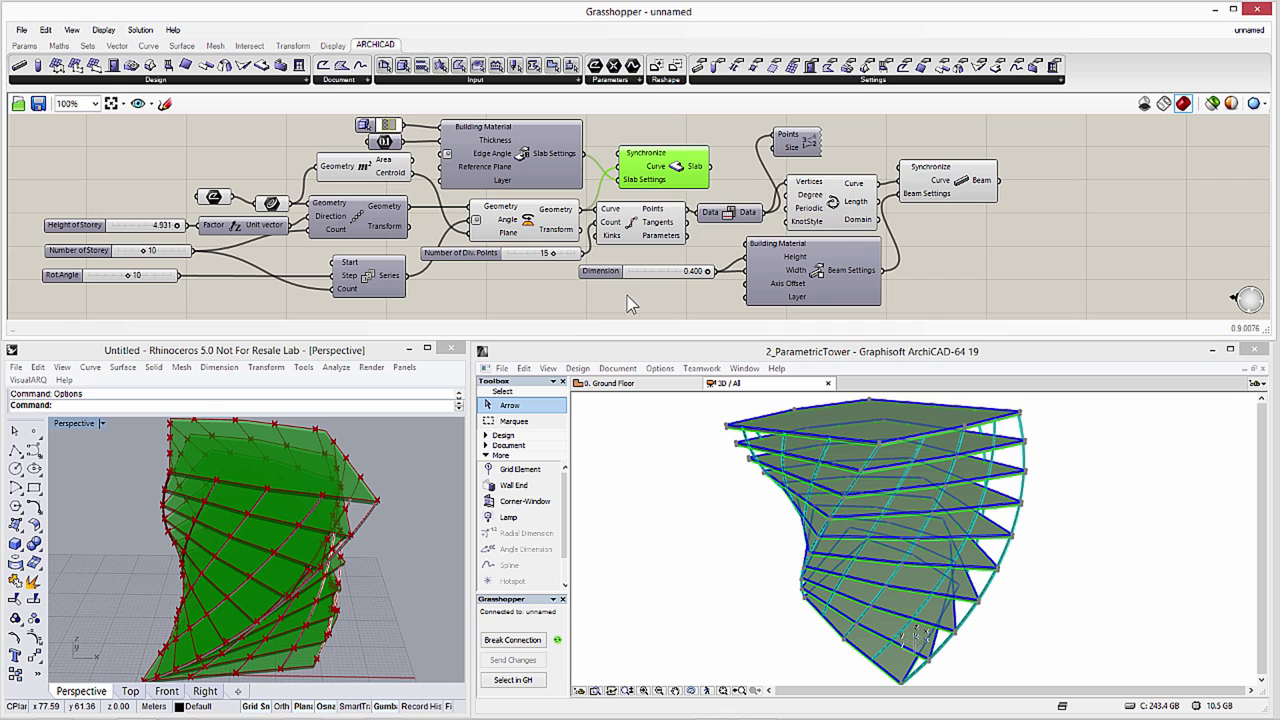
click(529, 368)
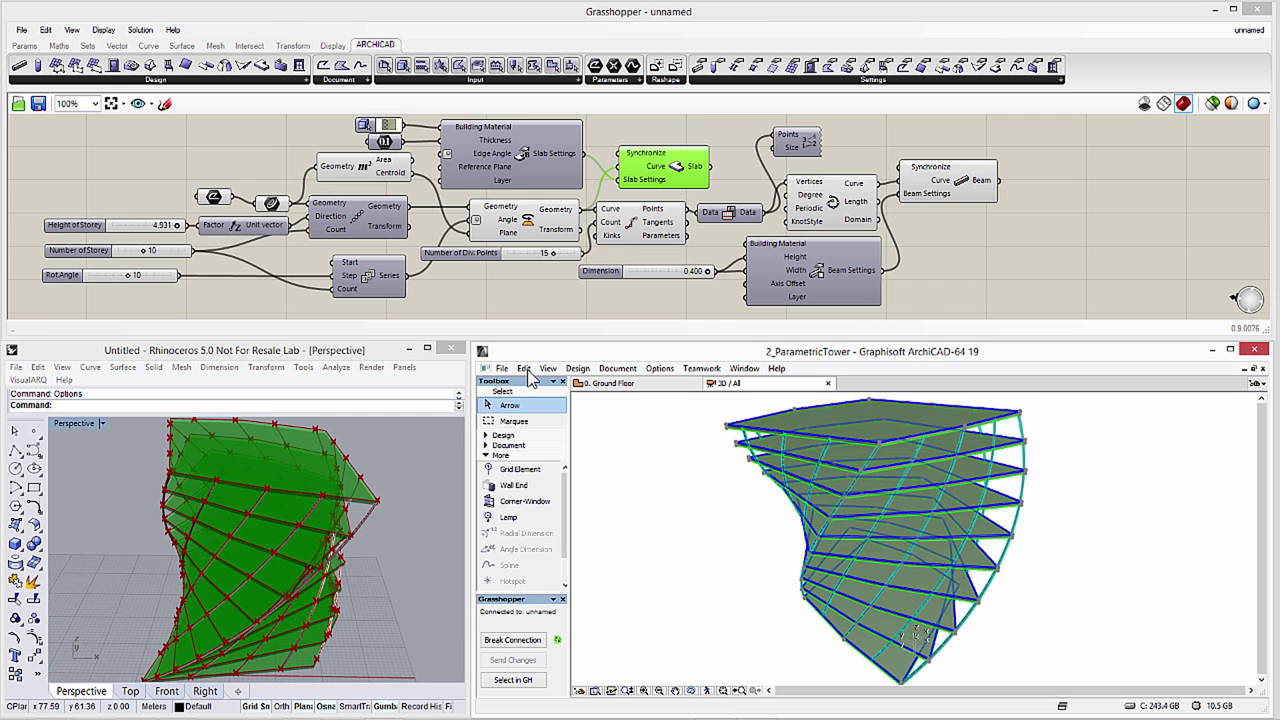
click(524, 369)
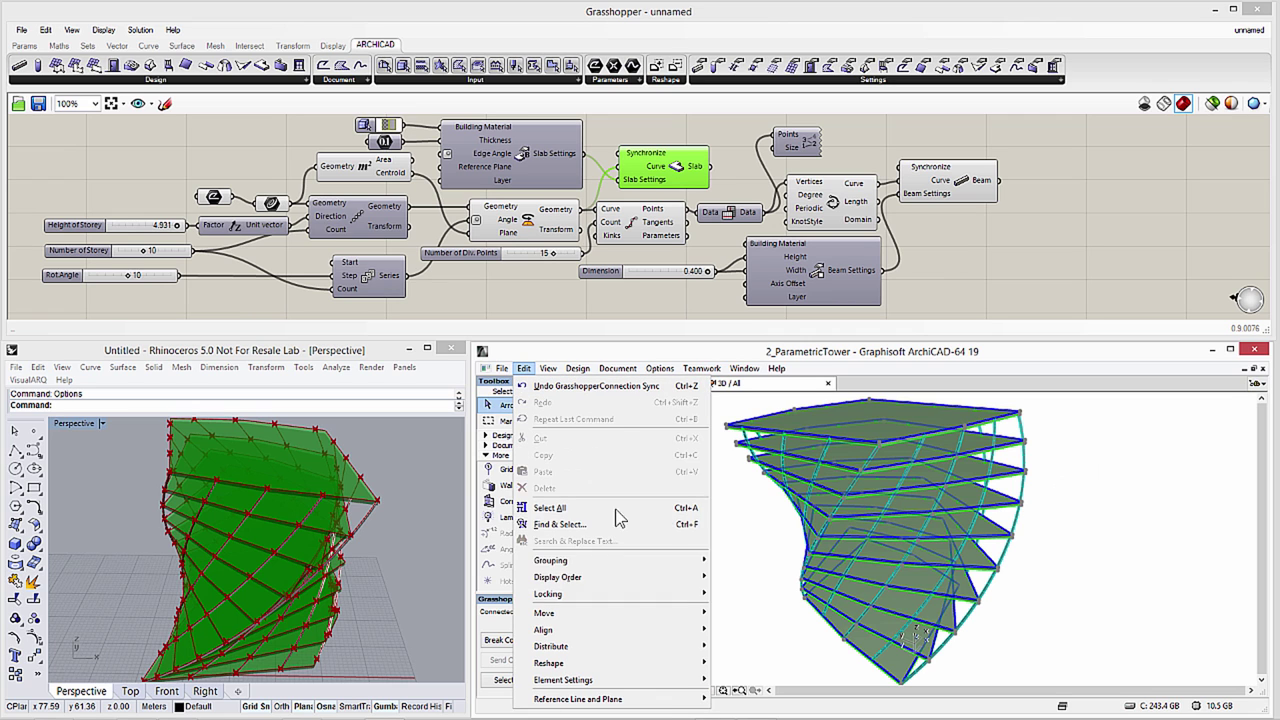
mouse_move(638, 596)
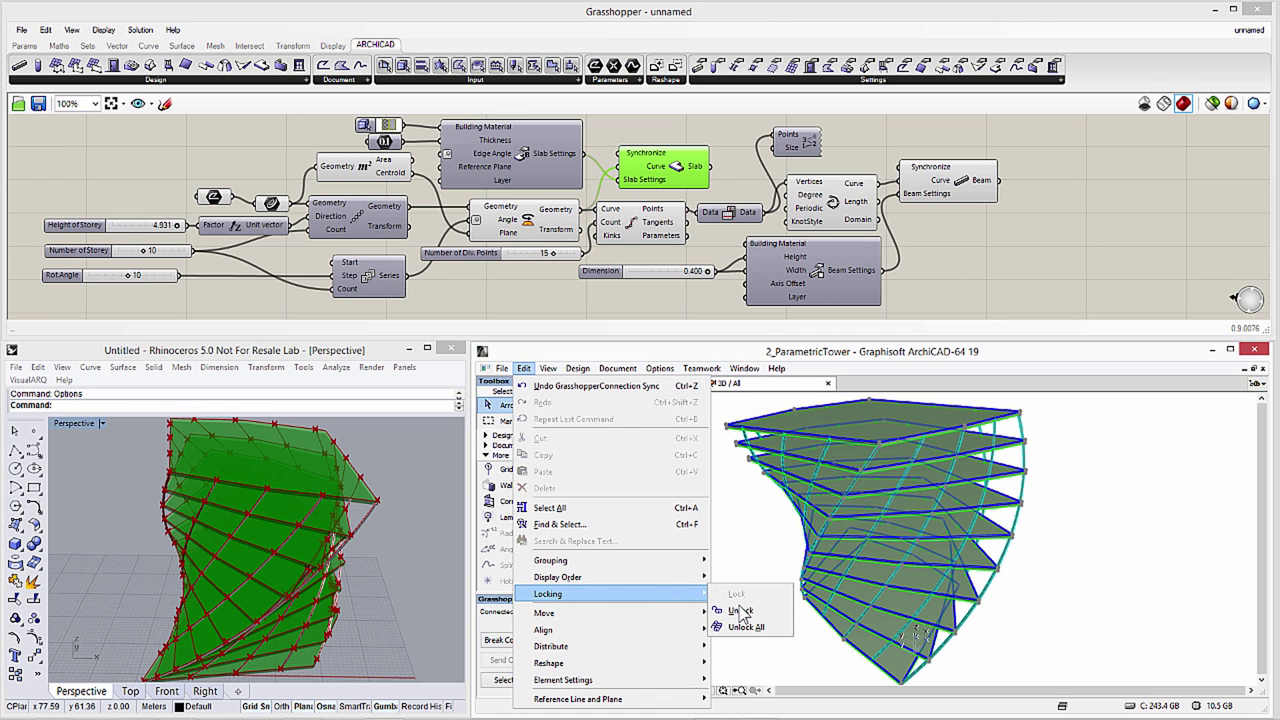
click(740, 612)
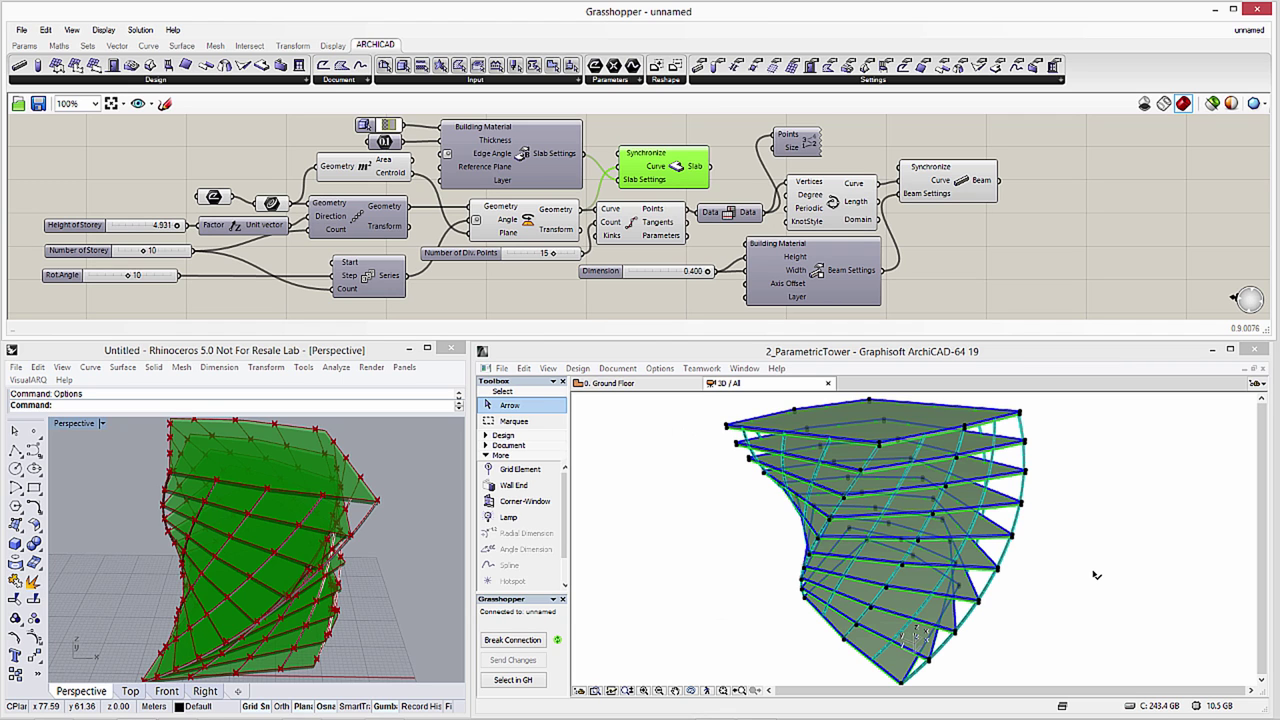
- Set the selected slabs' Structural Function to Load-Bearing Element and their Element Classification to Slab in the slab settings
key(ctrl+t)
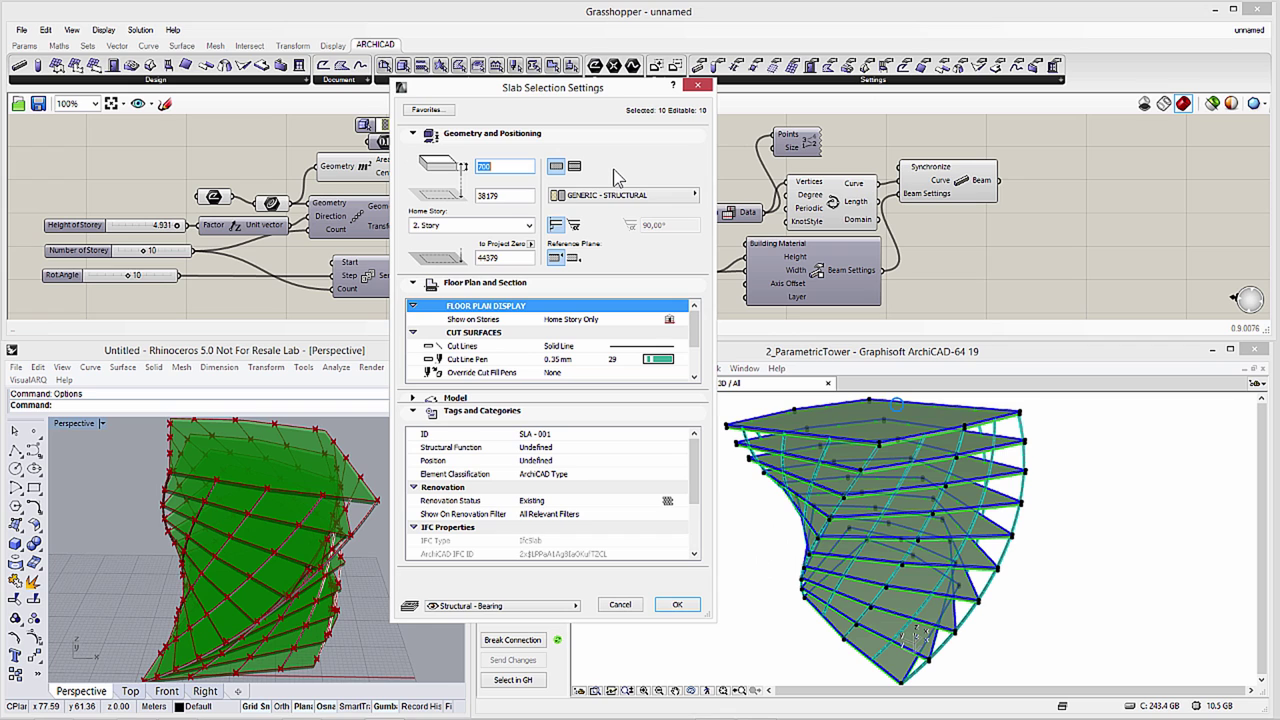
click(567, 451)
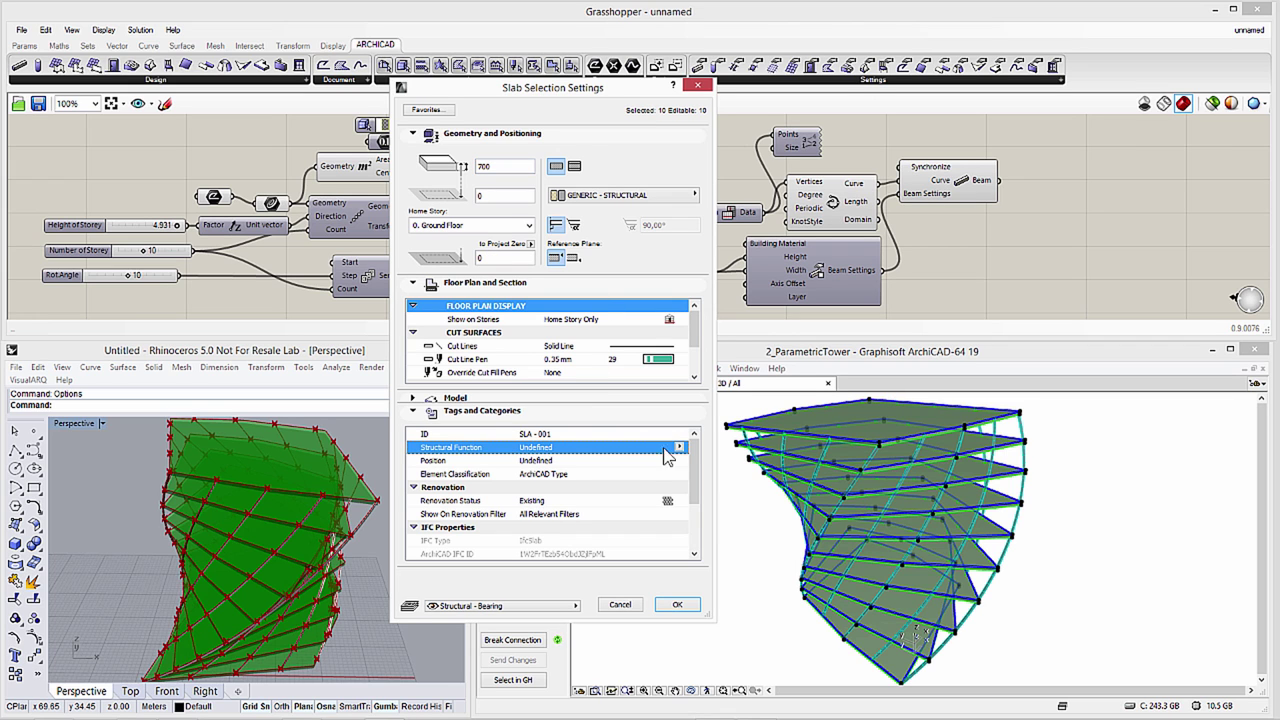
click(680, 449)
click(714, 449)
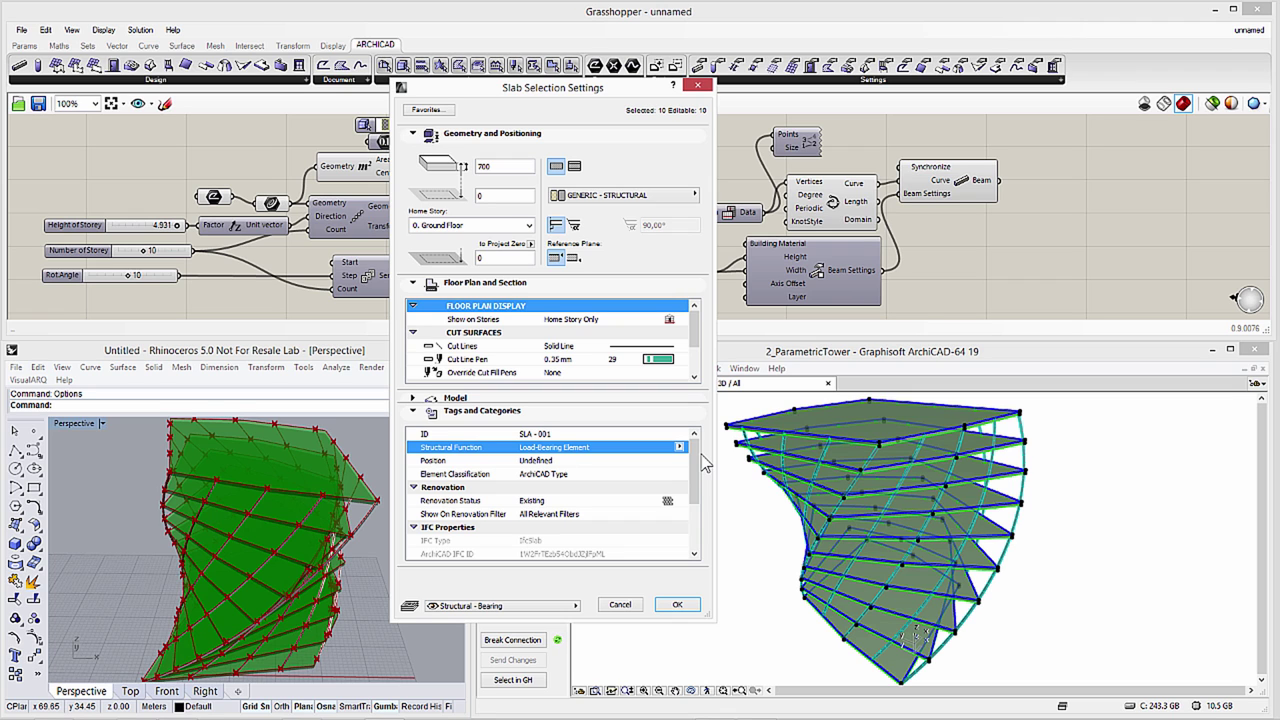
click(672, 474)
click(680, 473)
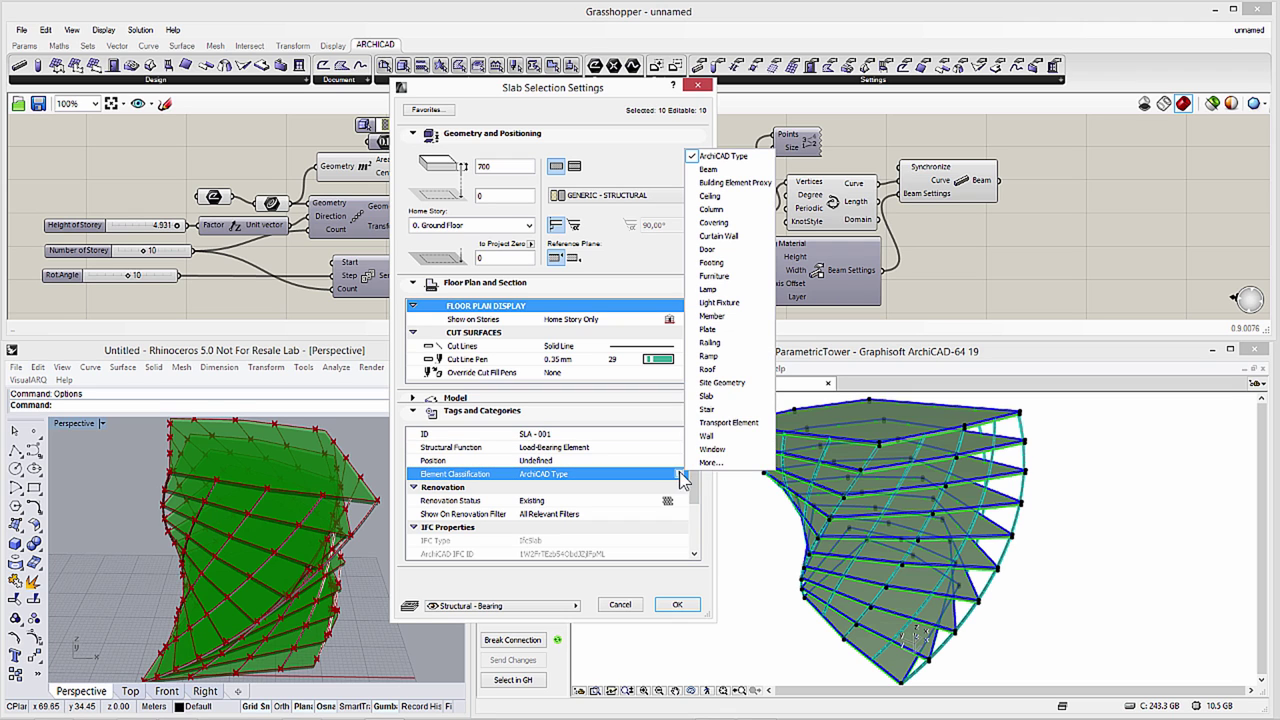
click(720, 397)
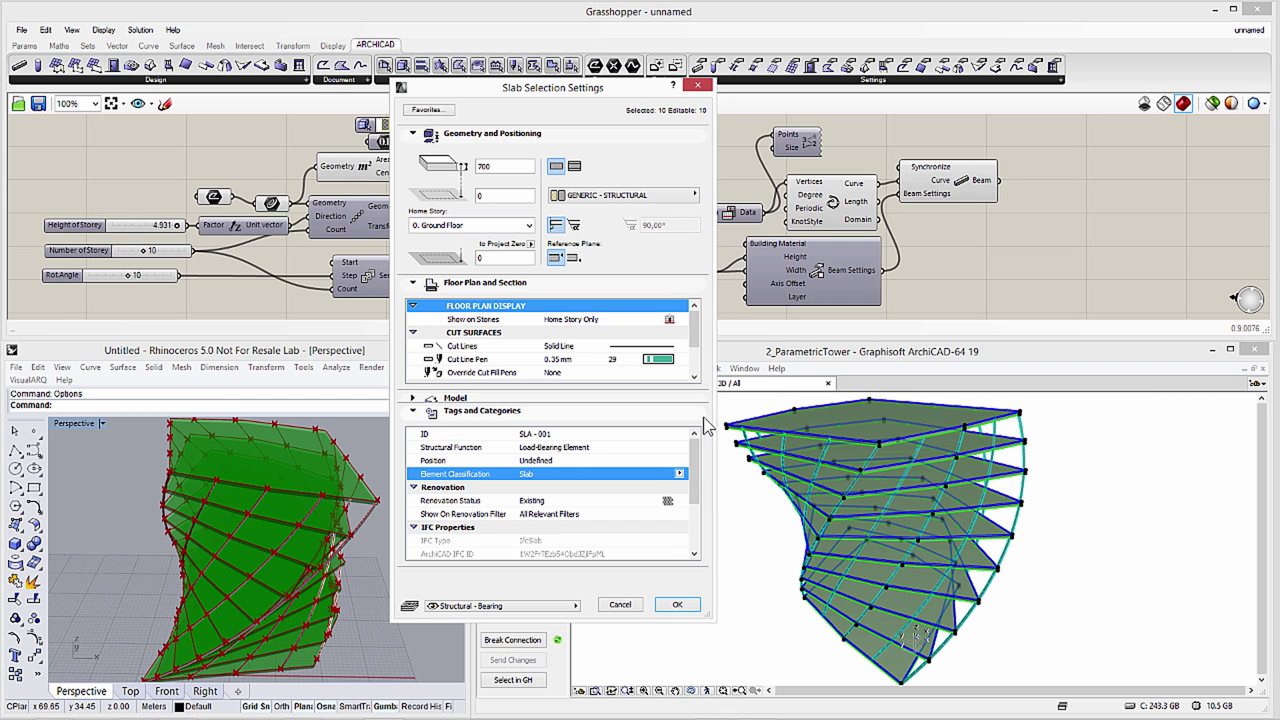
drag(698, 462, 689, 438)
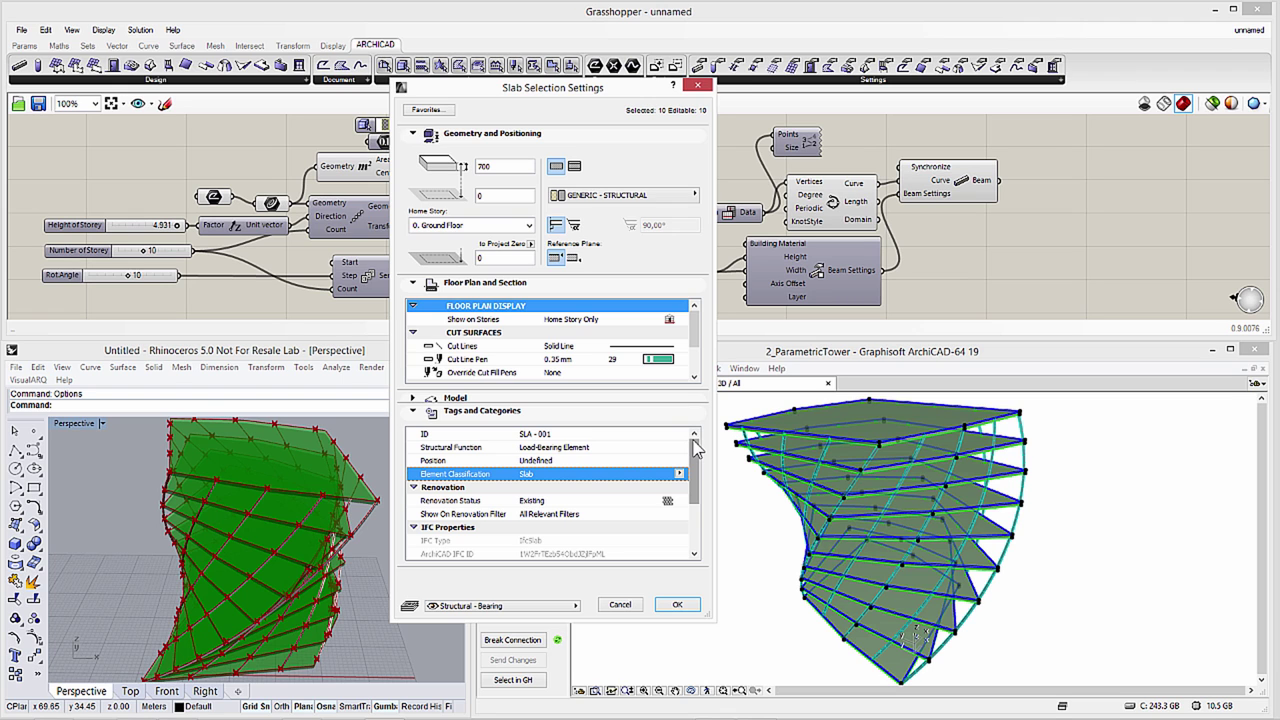
click(684, 604)
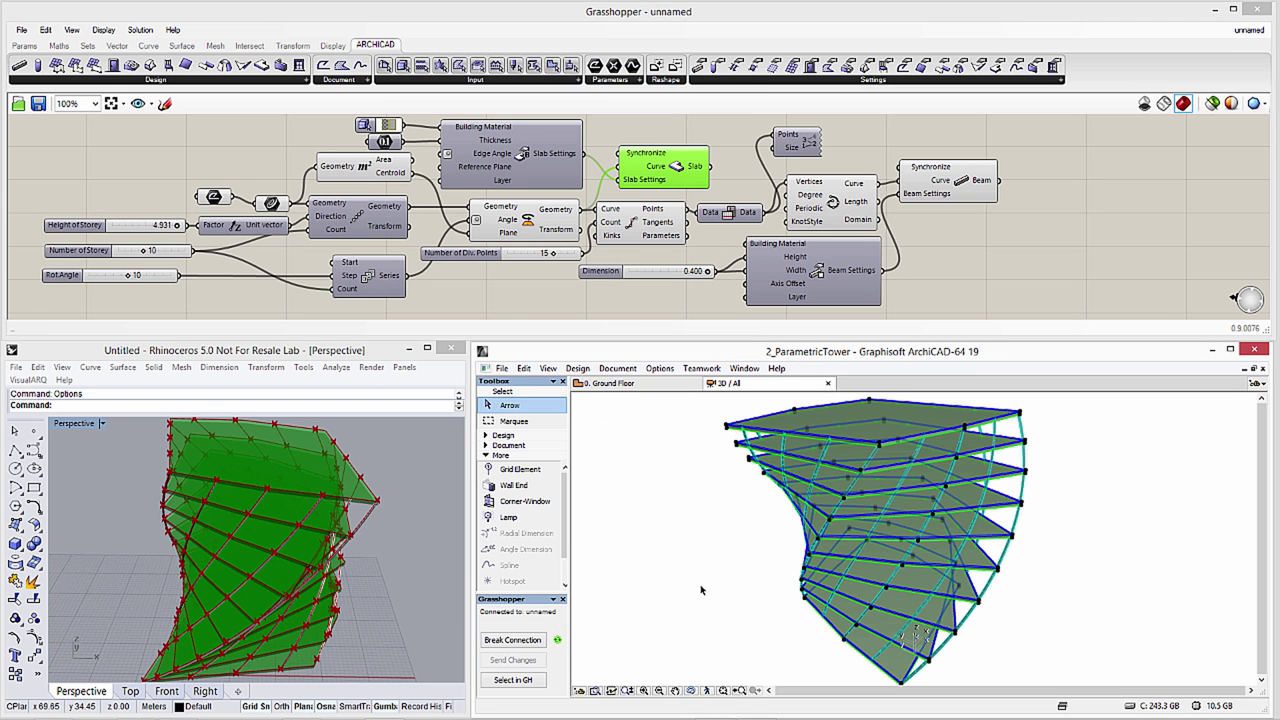